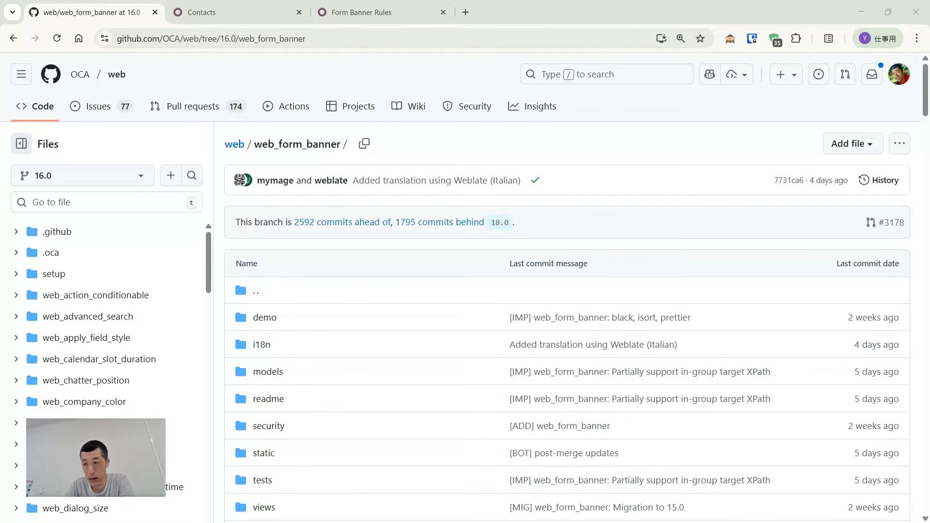
# Look over the Web Form Banner README and open the first contact's form to examine its name-length and missing-tag banners
pyautogui.scroll(-10, 471, 222)
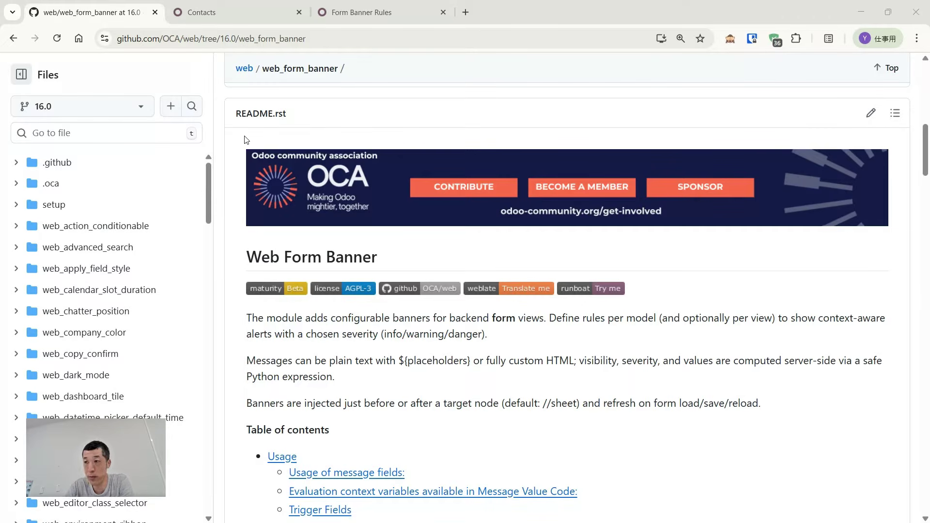
pyautogui.click(213, 11)
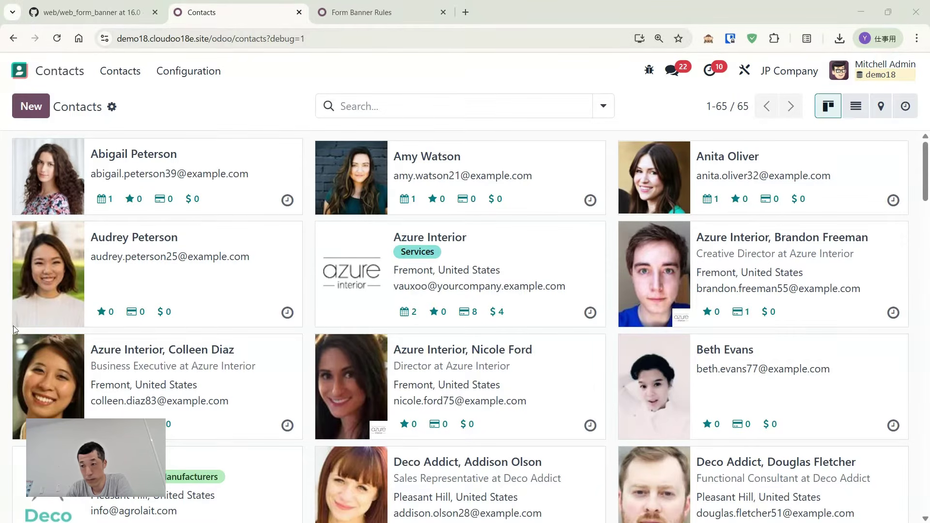
pyautogui.click(223, 166)
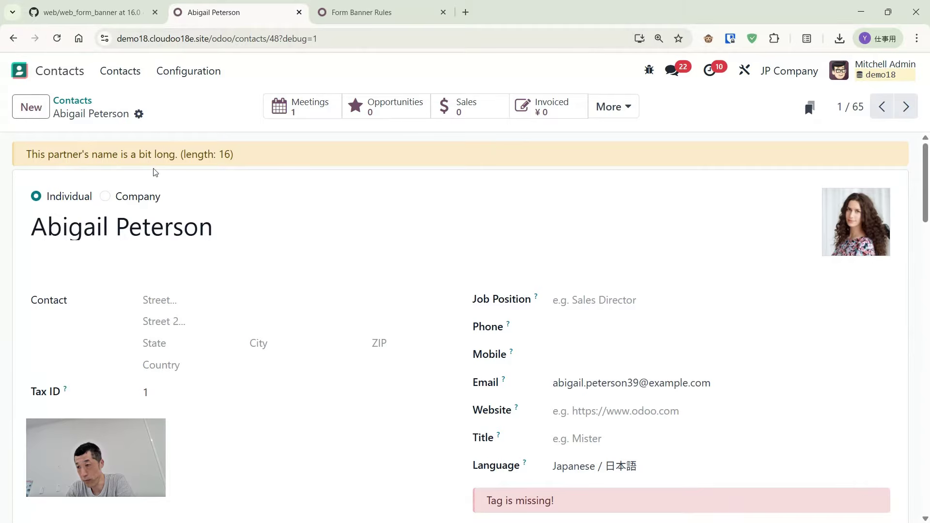
pyautogui.scroll(-2, 589, 473)
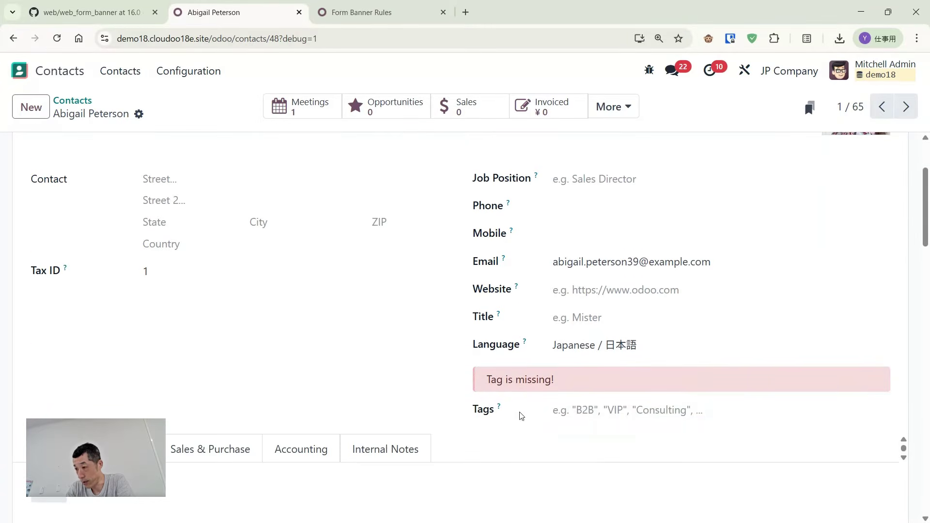
pyautogui.scroll(2, 384, 369)
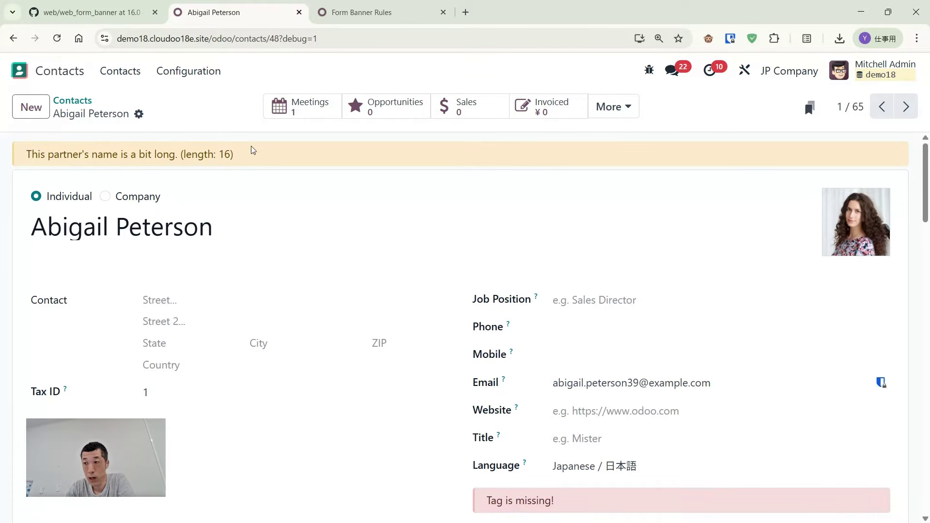
pyautogui.moveTo(26, 153); pyautogui.dragTo(288, 156)
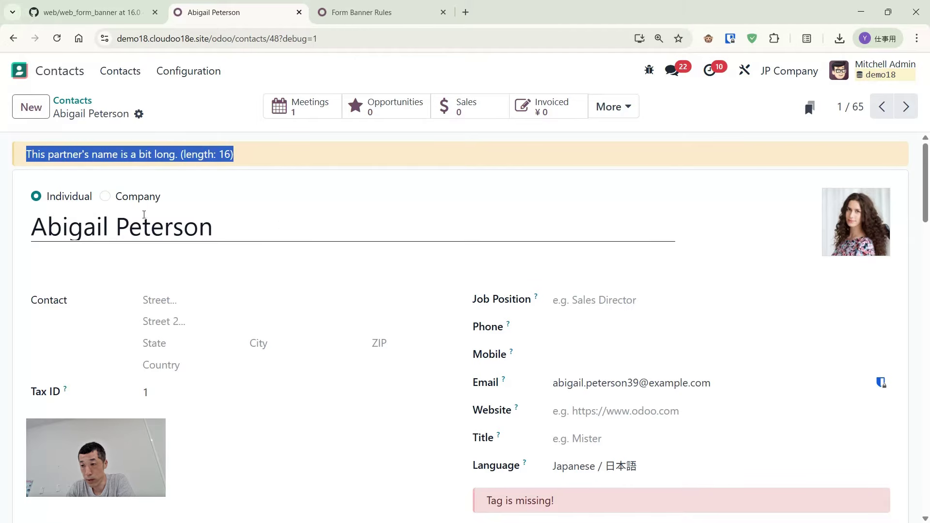
# Append 123456789 to the contact's name to test the name-length banner
pyautogui.click(267, 225)
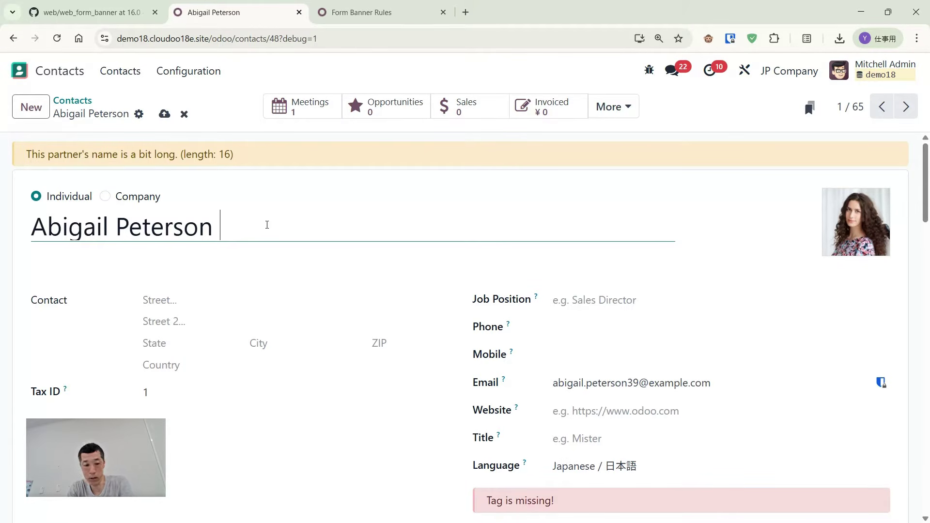
pyautogui.write('123456789')
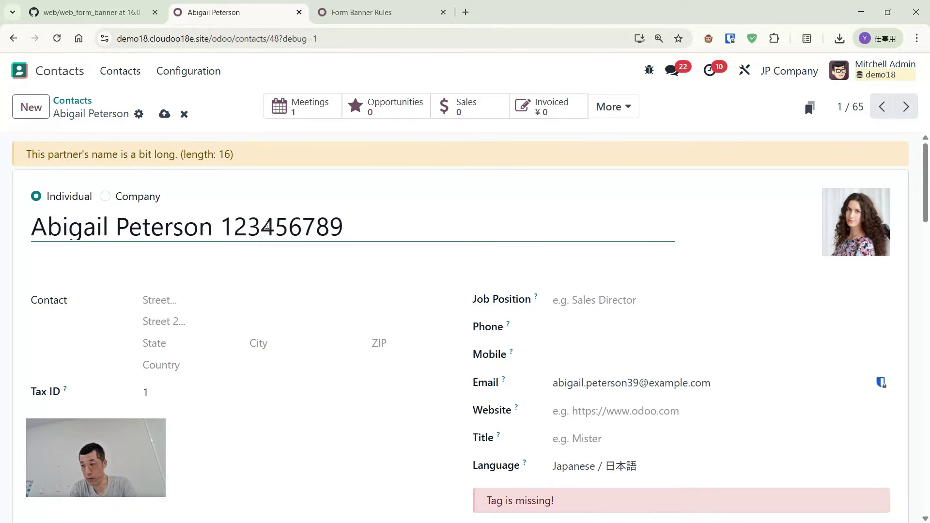
pyautogui.click(253, 251)
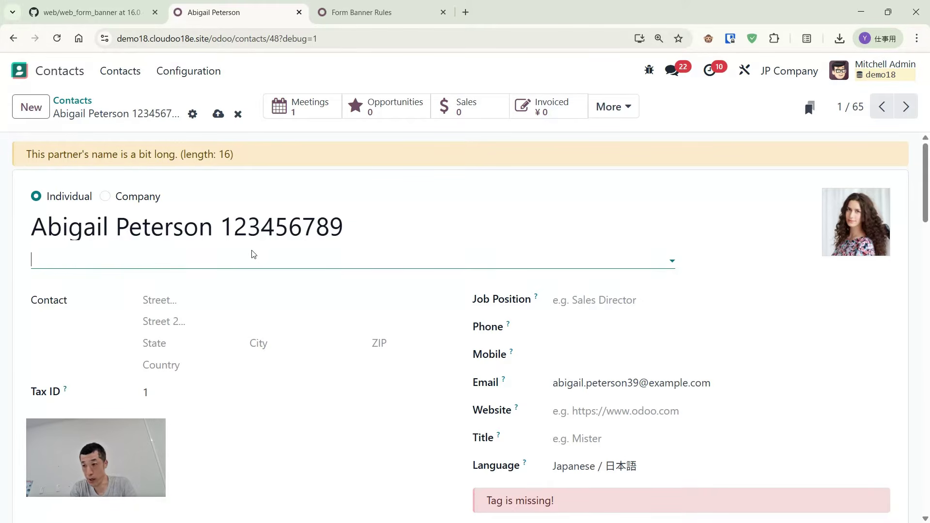
# Remove the digits from the end of the contact's name and save the record
pyautogui.moveTo(224, 237); pyautogui.dragTo(370, 227)
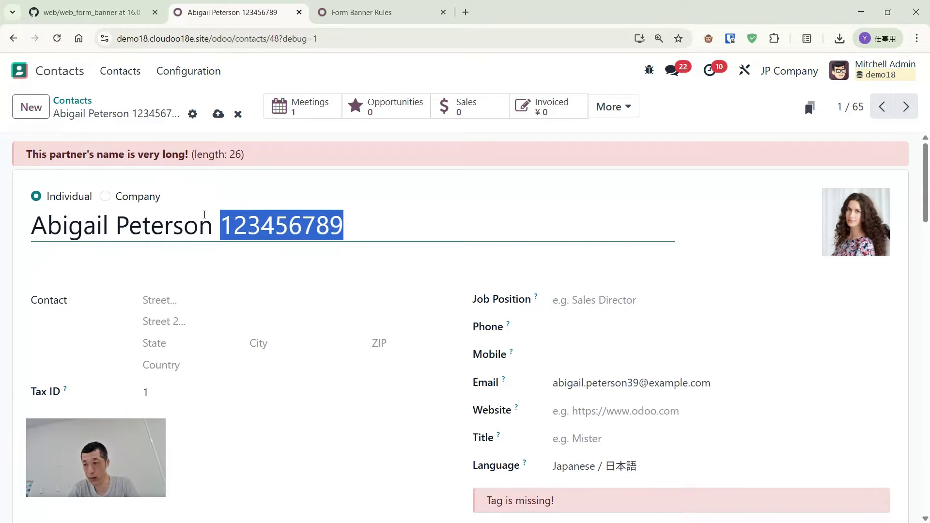
pyautogui.click(222, 225)
pyautogui.doubleClick(222, 225)
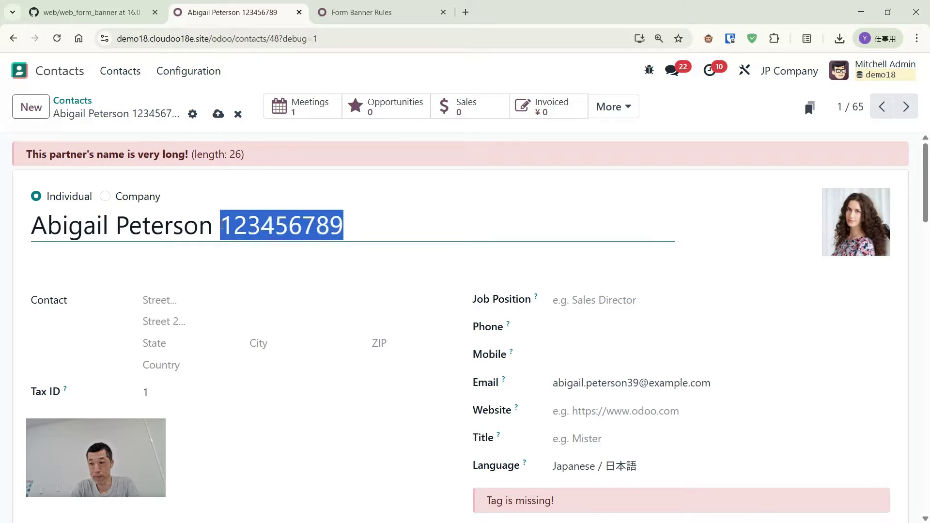
pyautogui.press('BackSpace')
pyautogui.press('BackSpace')
pyautogui.hotkey('alt', 's')
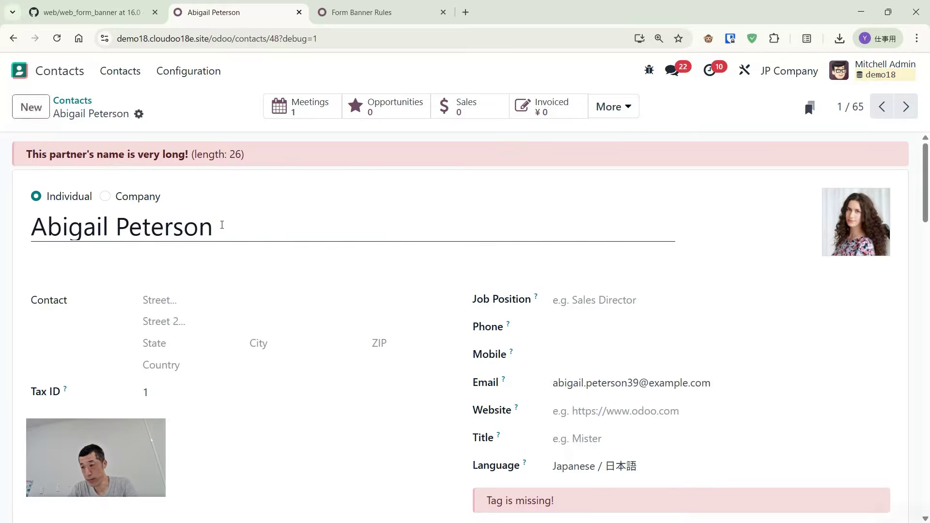
# Shorten the contact's name to the first name only and save the record
pyautogui.hotkey('shift', 'Left')
pyautogui.hotkey('shift', 'Left')
pyautogui.hotkey('shift', 'Left')
pyautogui.hotkey('shift', 'Left')
pyautogui.hotkey('shift', 'Left')
pyautogui.hotkey('shift', 'Left')
pyautogui.hotkey('shift', 'Left')
pyautogui.hotkey('shift', 'Left')
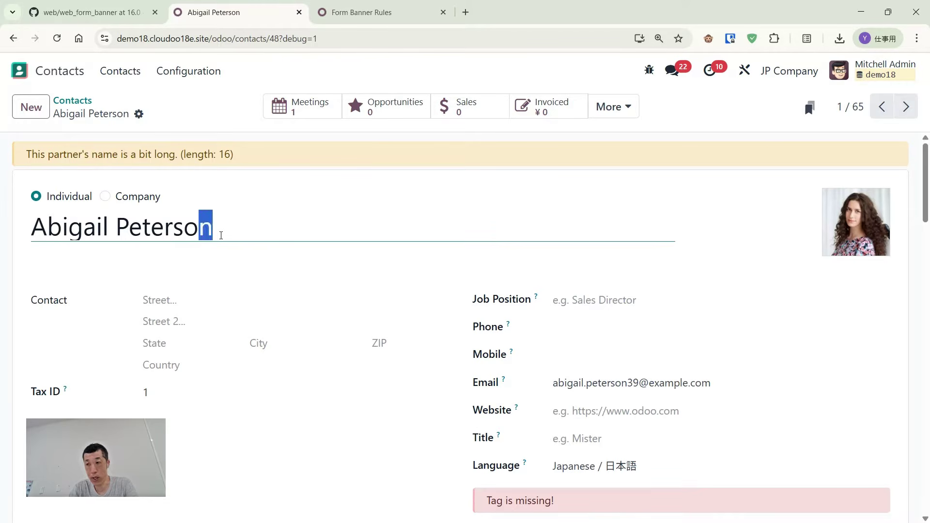
pyautogui.press('BackSpace')
pyautogui.press('BackSpace')
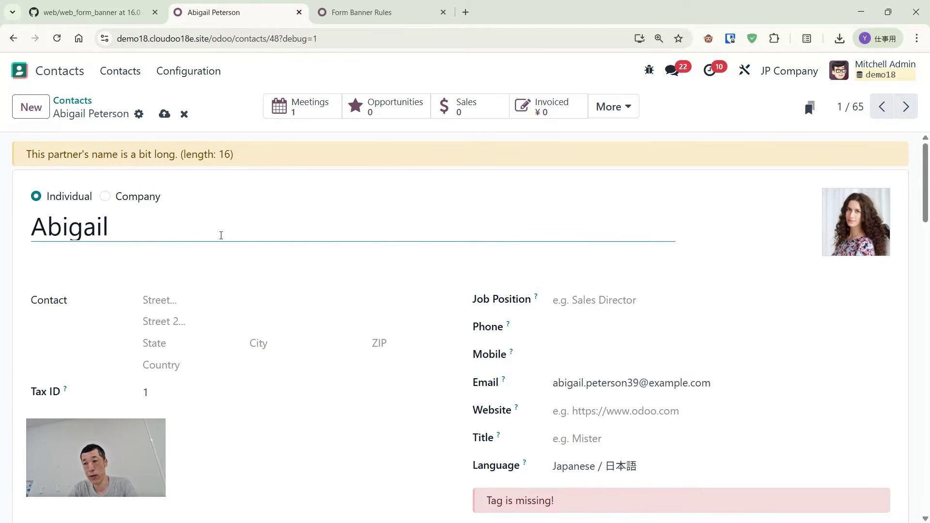
pyautogui.hotkey('alt', 's')
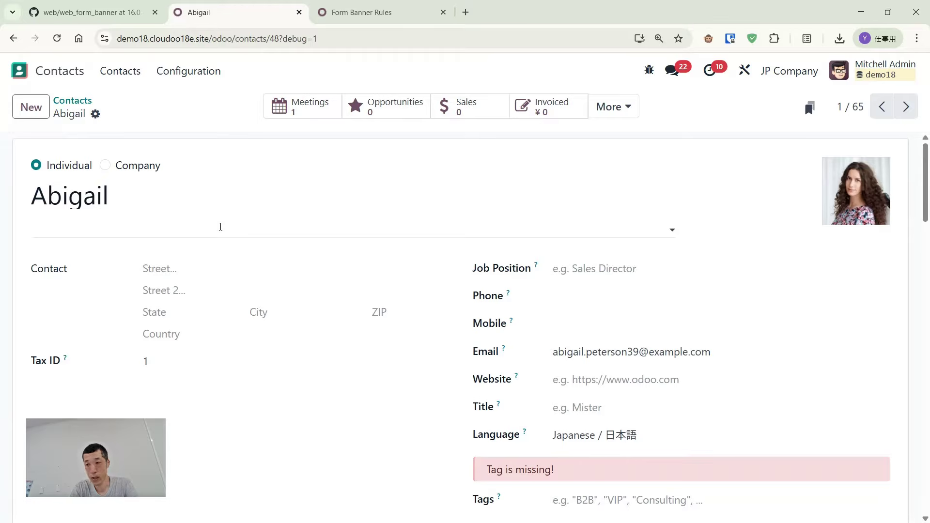
# Add the surname back to the contact's name and save the record
pyautogui.click(221, 203)
pyautogui.write('Peterson')
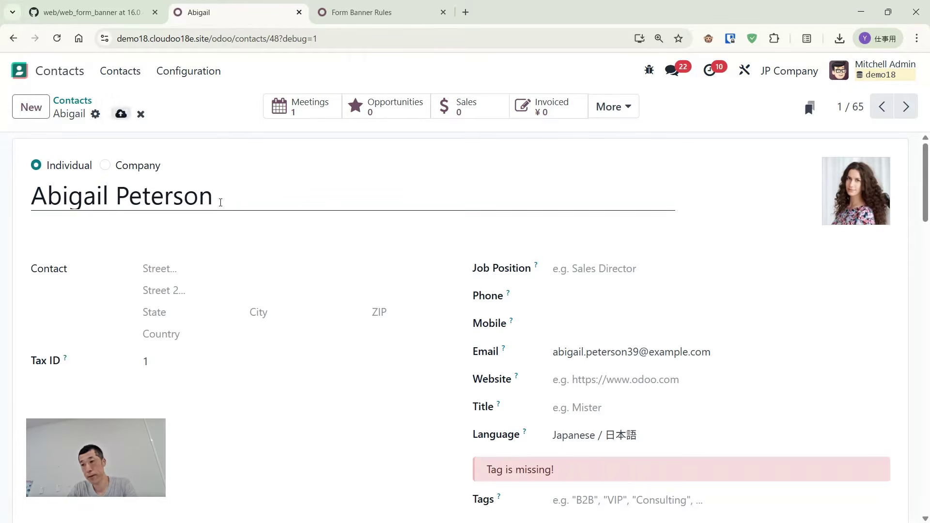
pyautogui.hotkey('alt', 's')
# Add the Services tag to the contact to test the tag banner, remove it again and save the record
pyautogui.scroll(-3, 293, 227)
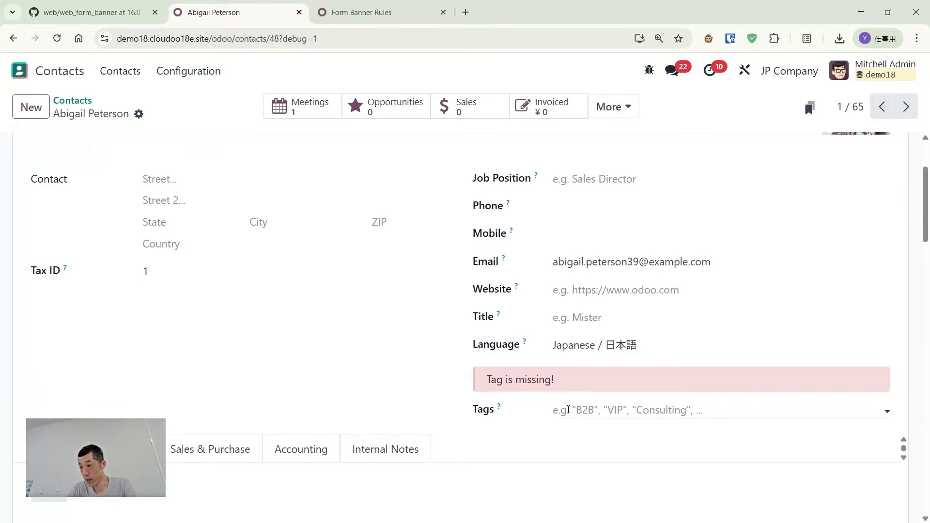
pyautogui.click(568, 410)
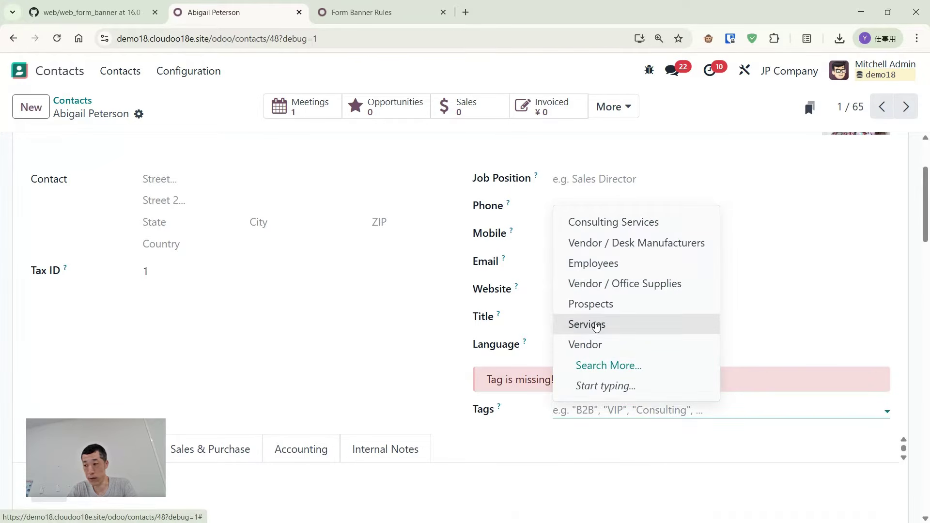
pyautogui.click(596, 325)
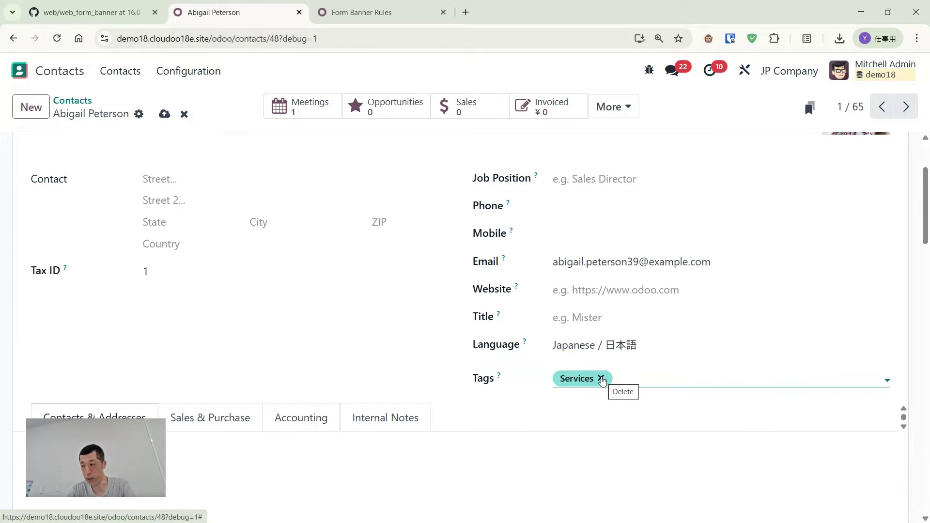
pyautogui.click(601, 378)
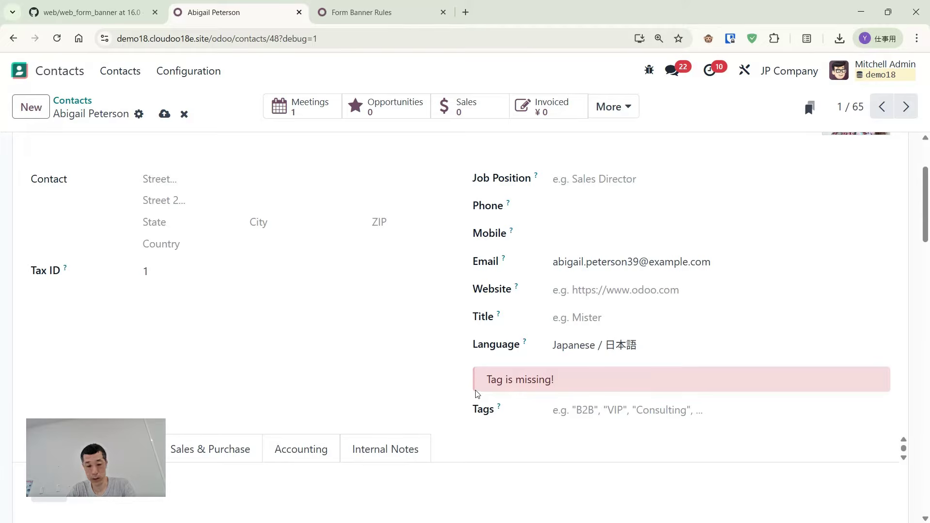
pyautogui.hotkey('alt', 's')
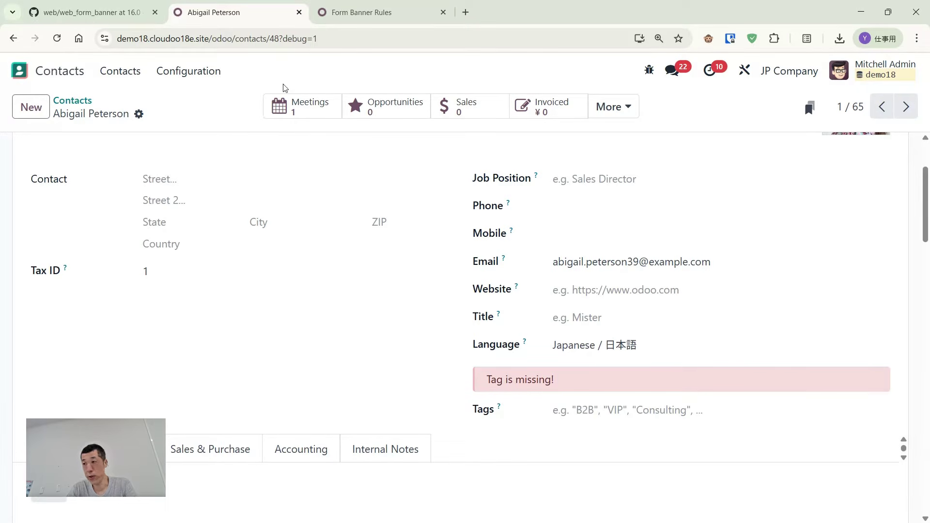
# Switch to the Odoo settings and open the Form Banner Rules list under the technical user interface options
pyautogui.click(361, 14)
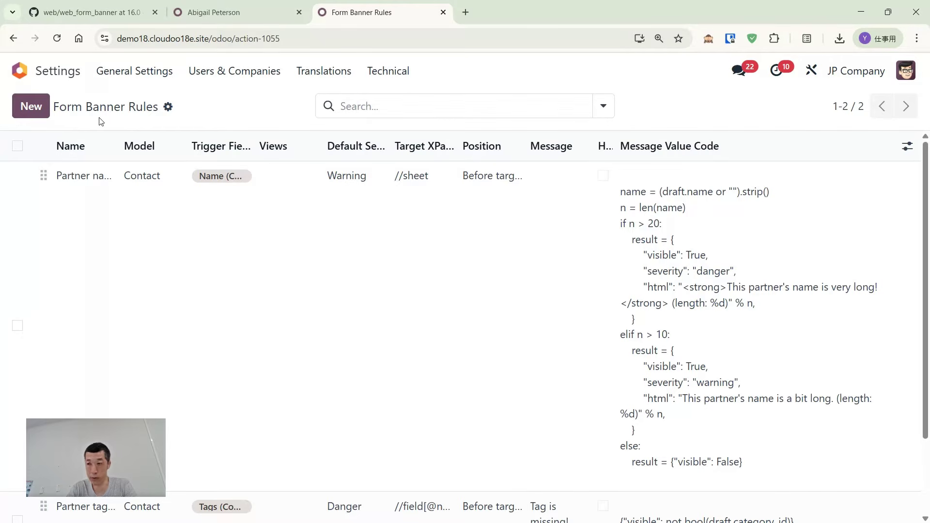
pyautogui.click(405, 71)
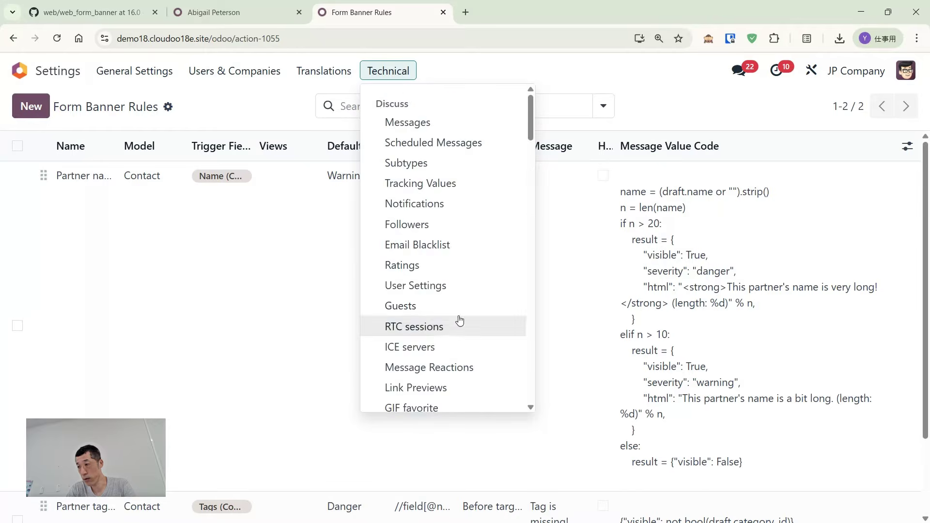
pyautogui.scroll(-5, 457, 317)
pyautogui.scroll(-8, 456, 316)
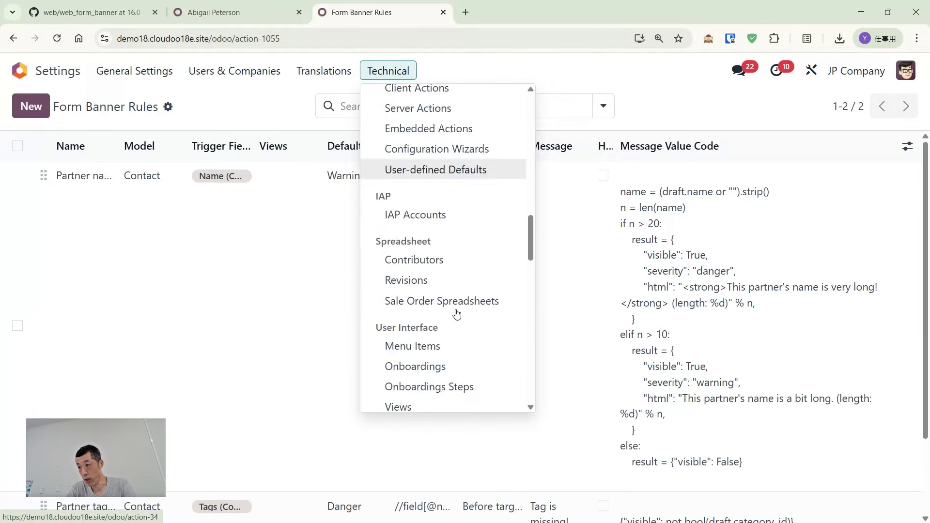
pyautogui.scroll(-3, 456, 313)
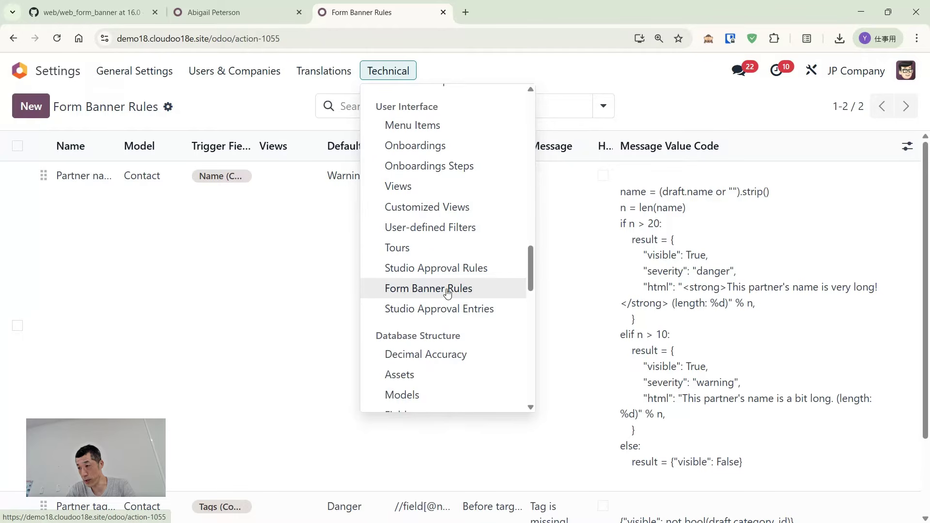
pyautogui.click(436, 290)
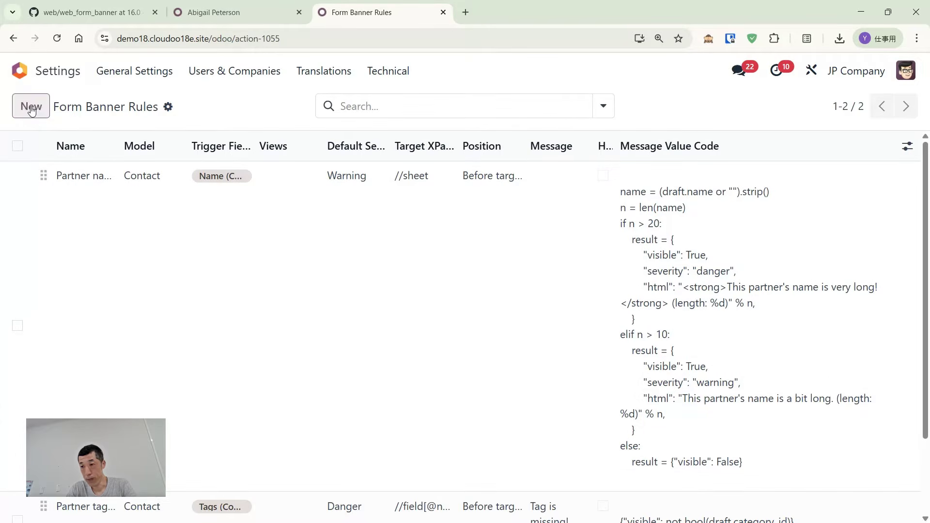
# Create a new form banner rule and name it "test"
pyautogui.scroll(-1, 460, 292)
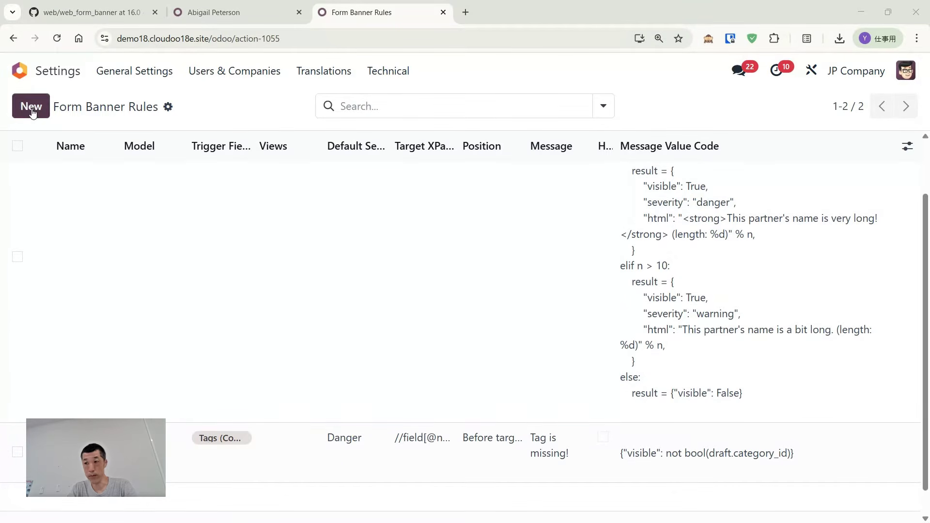
pyautogui.click(32, 108)
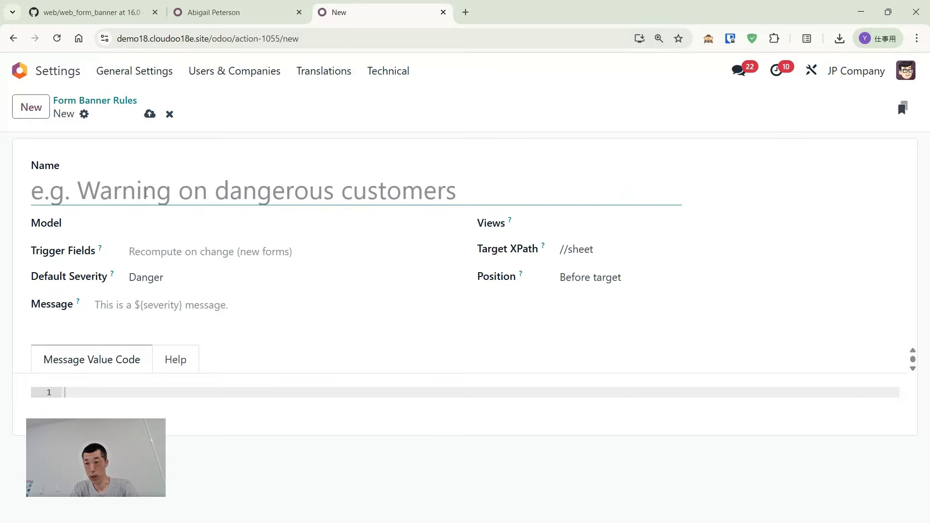
pyautogui.write('j')
pyautogui.press('BackSpace')
pyautogui.write('test')
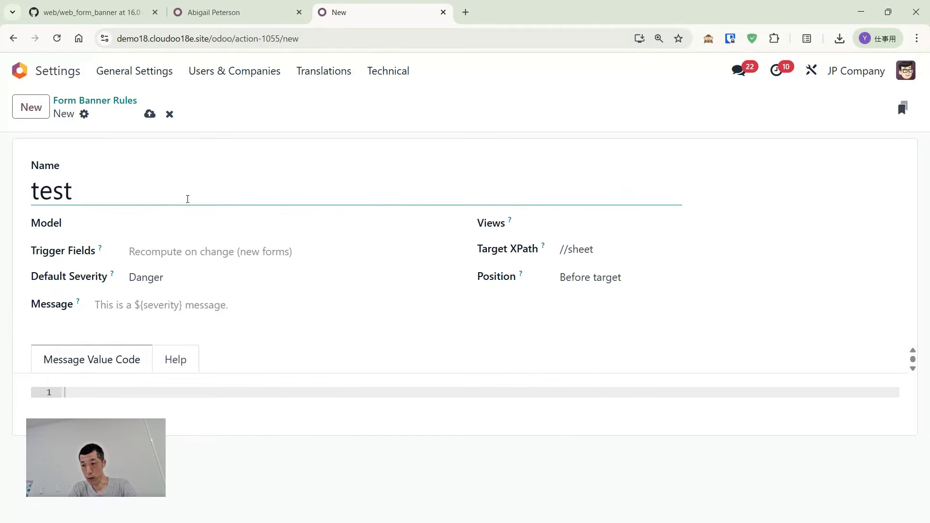
# Search for "banner rule" as the rule's model and set it to Form Banner Rule
pyautogui.click(160, 227)
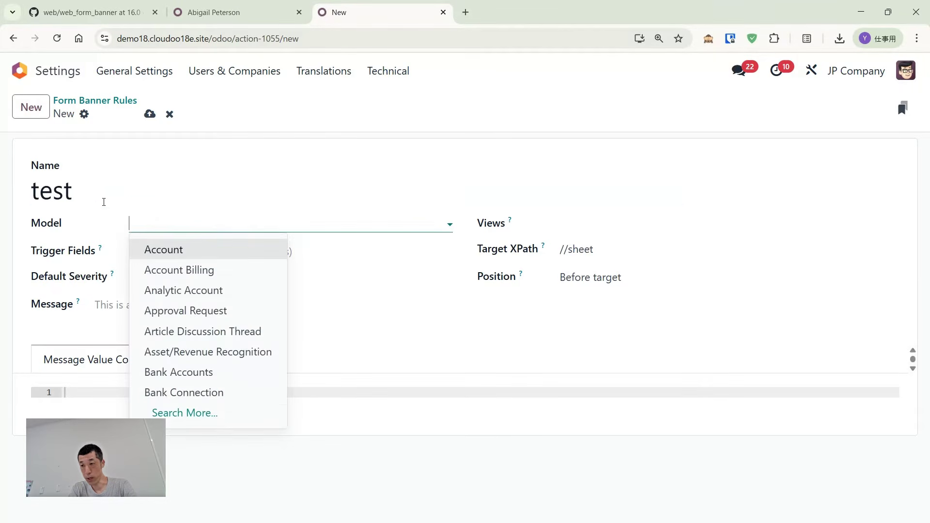
pyautogui.write('j')
pyautogui.write('banner rune')
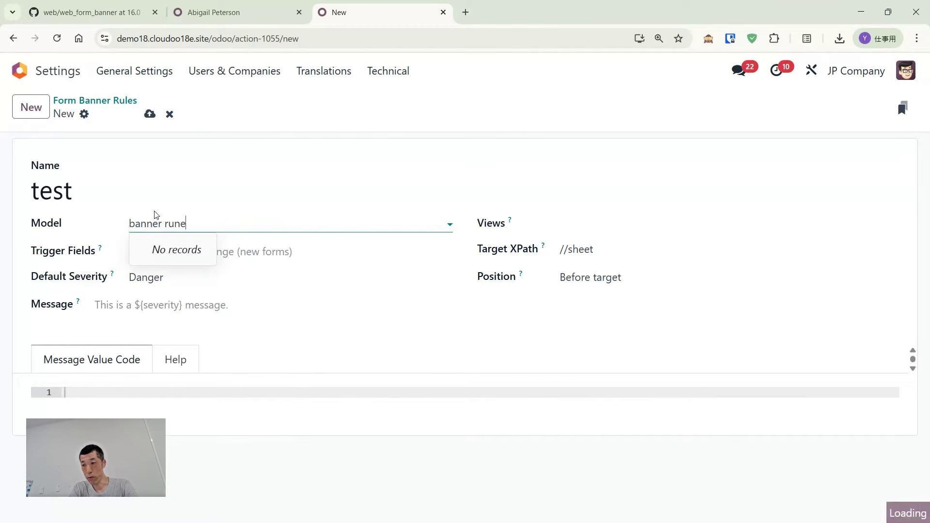
pyautogui.press('BackSpace')
pyautogui.press('BackSpace')
pyautogui.write('le')
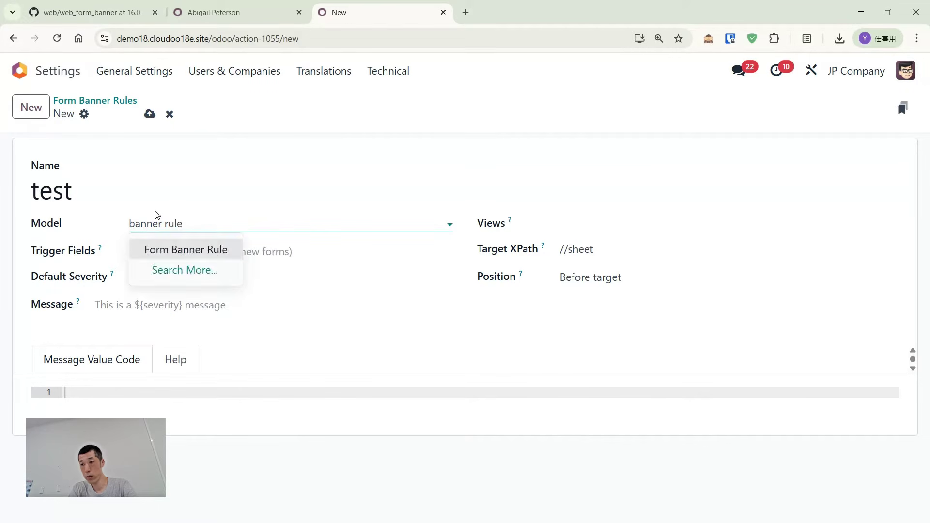
pyautogui.click(196, 250)
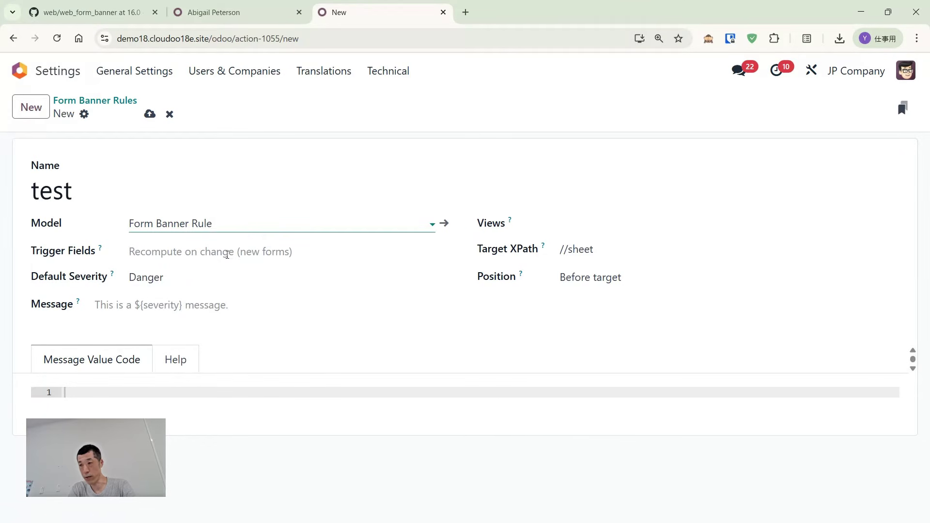
# Review the available trigger fields and default severity options, leaving the trigger fields empty and the severity at Danger
pyautogui.click(231, 252)
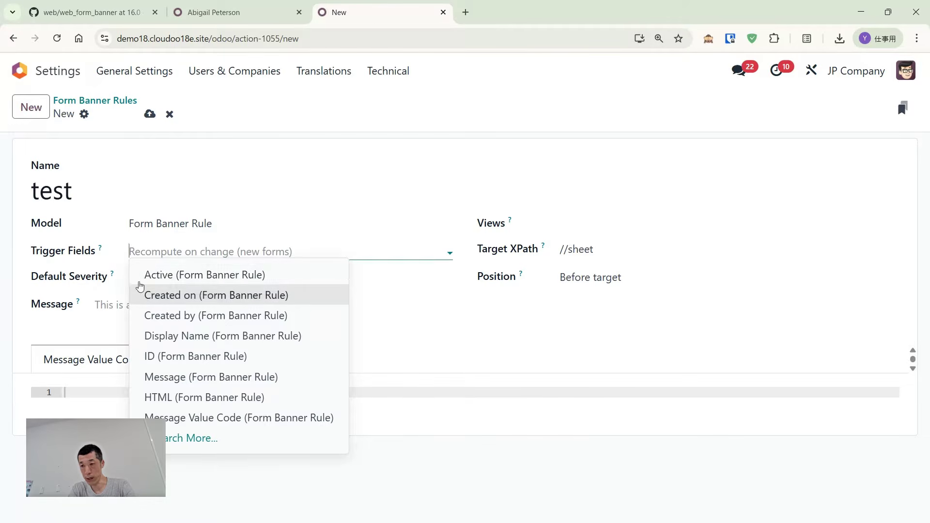
pyautogui.click(108, 282)
pyautogui.click(144, 280)
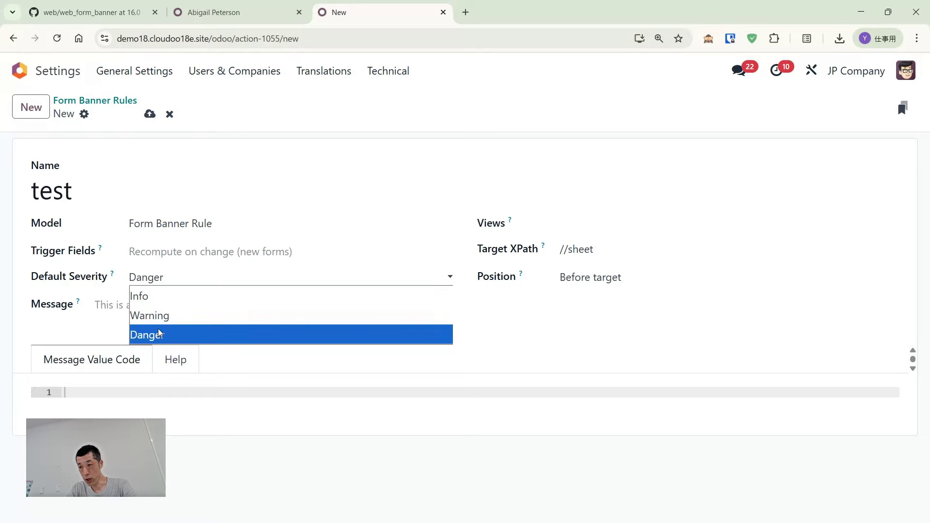
pyautogui.click(135, 333)
pyautogui.click(140, 312)
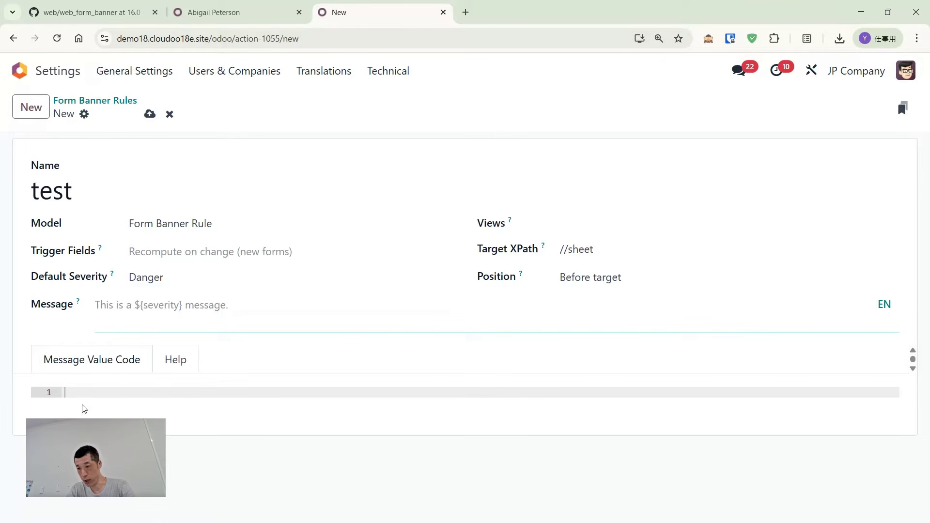
pyautogui.click(146, 280)
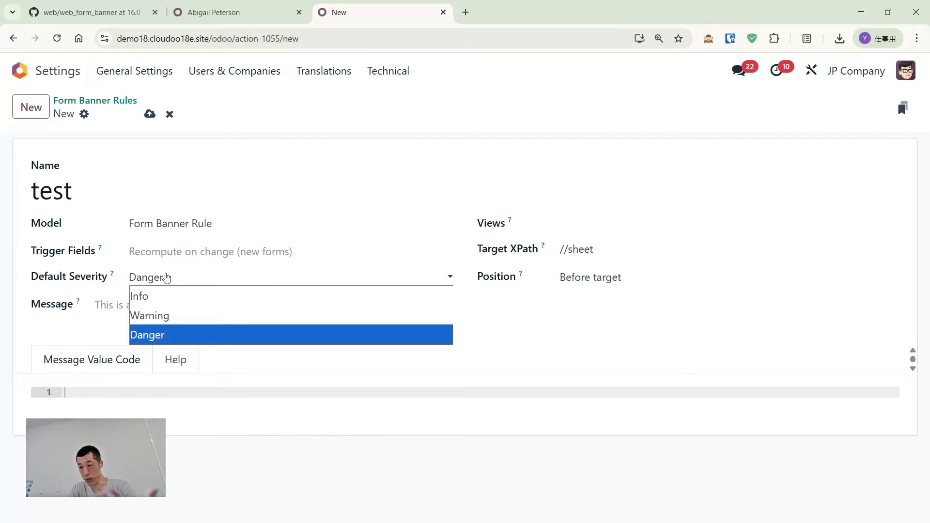
pyautogui.click(167, 277)
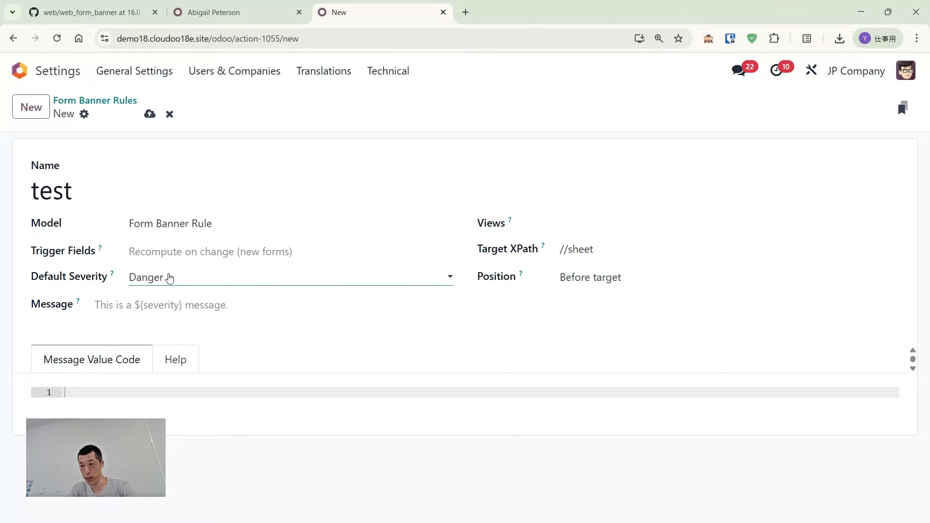
# Enter "test message" as the rule's message, save the rule and reload the page to check its banner
pyautogui.click(110, 306)
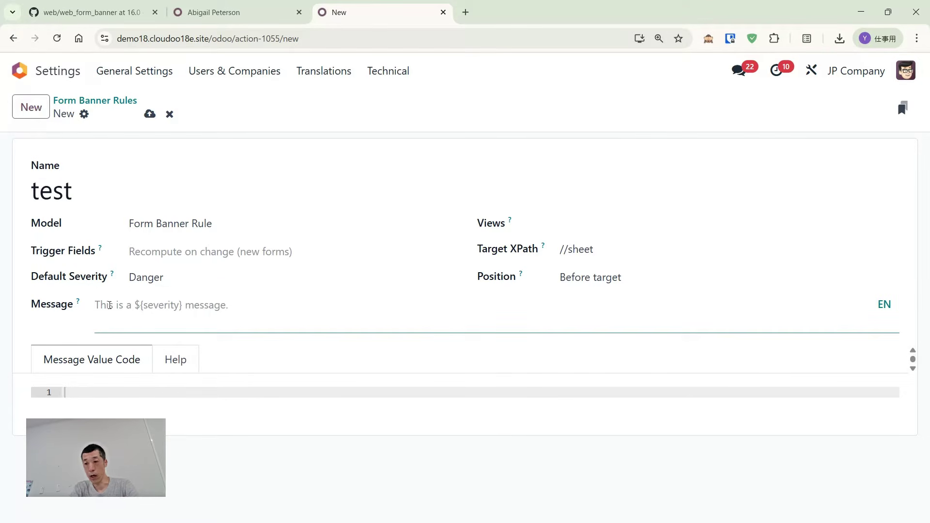
pyautogui.write('k')
pyautogui.press('BackSpace')
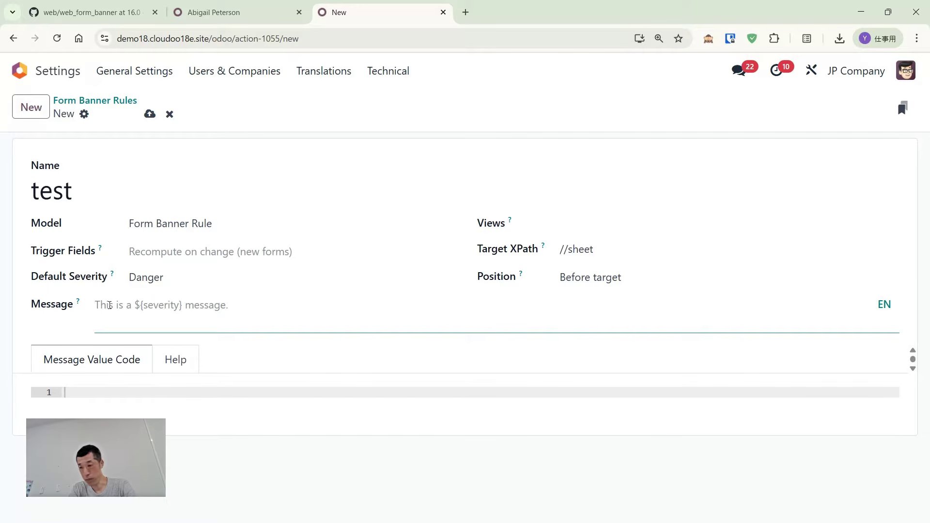
pyautogui.write('test')
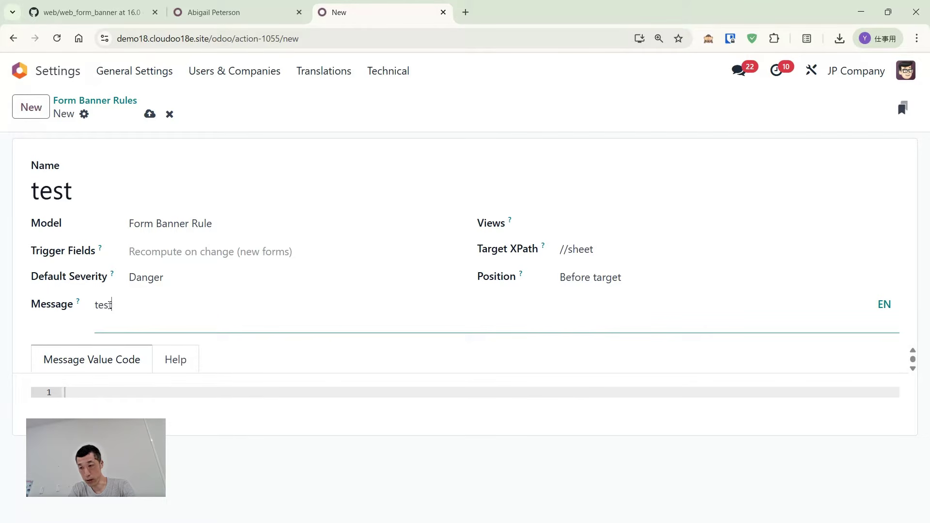
pyautogui.write(' message')
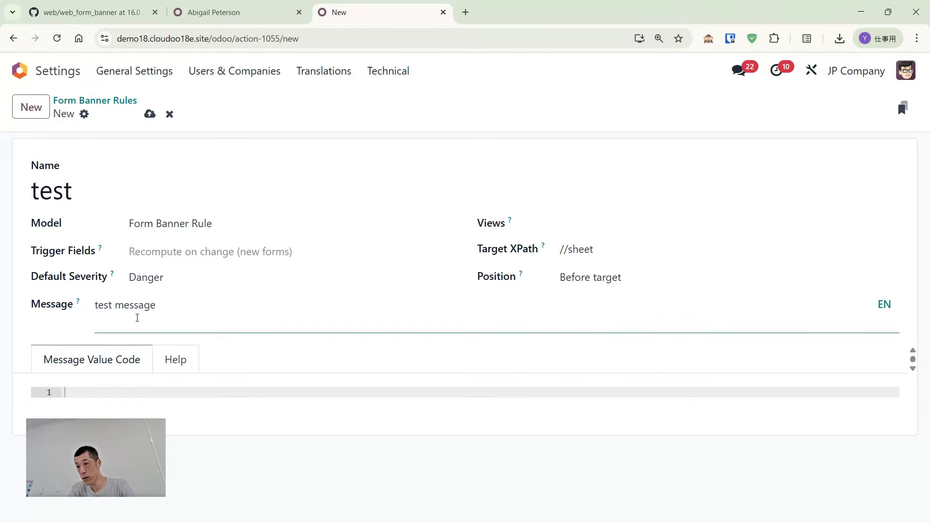
pyautogui.hotkey('alt', 's')
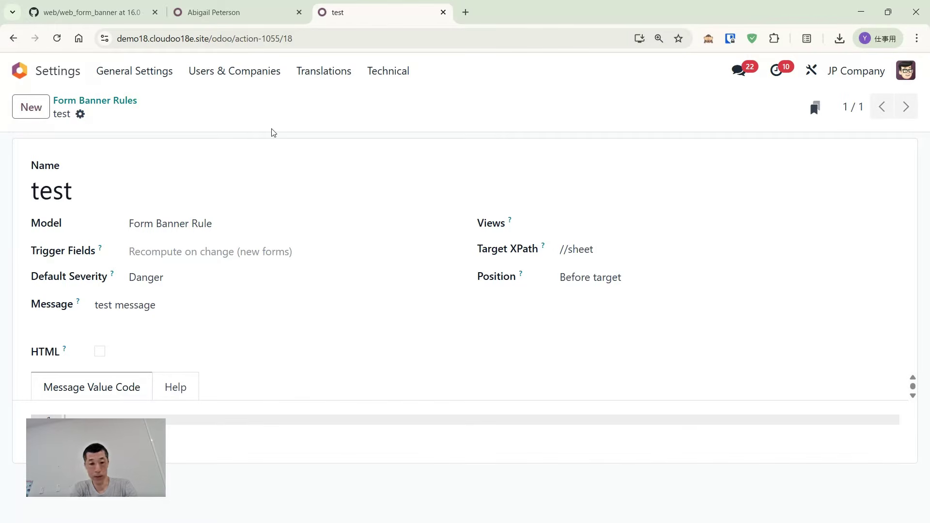
pyautogui.press('F5')
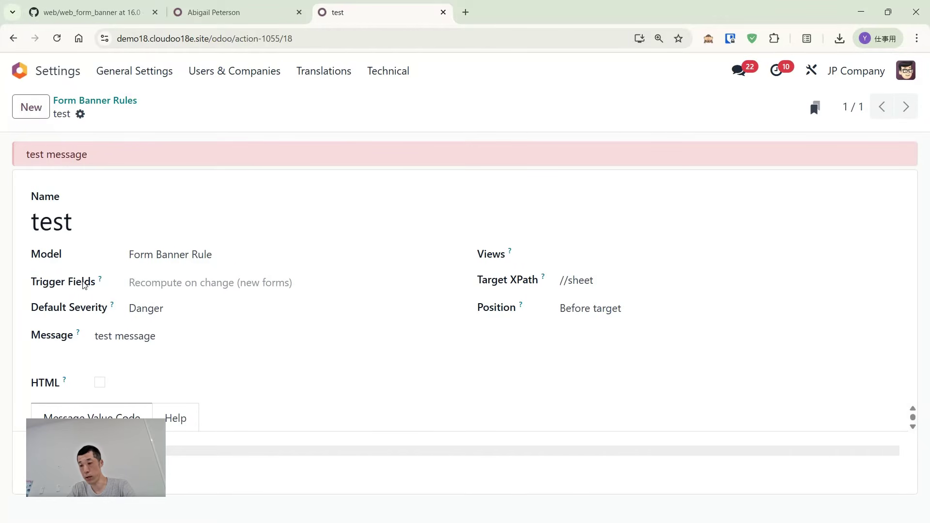
# Try Warning as the rule's default severity, and change it to Info to compare the banner styles
pyautogui.click(211, 318)
pyautogui.click(175, 353)
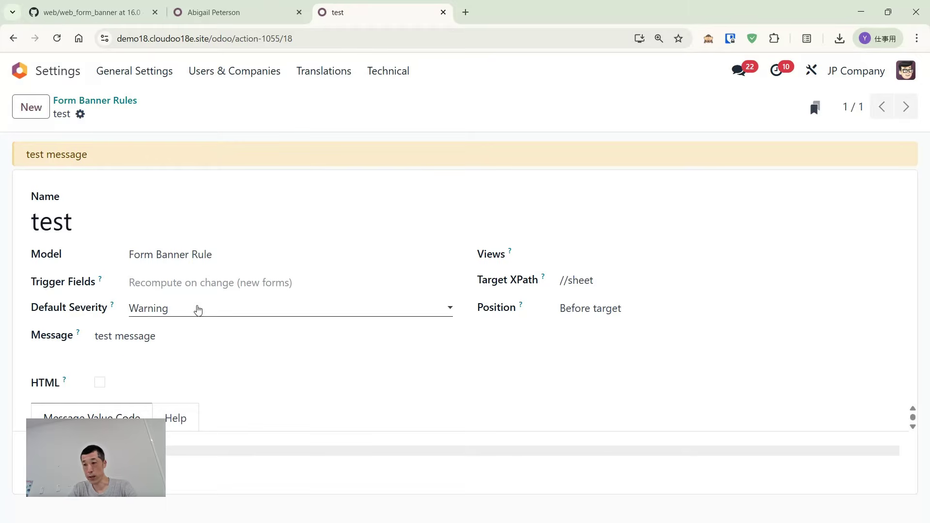
pyautogui.click(197, 310)
pyautogui.click(194, 326)
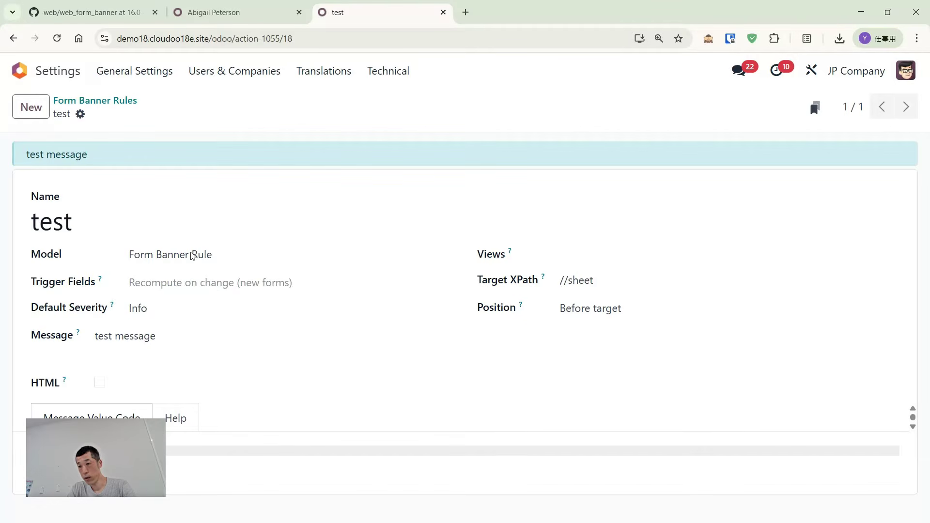
# Wrap the message in <b></b> tags and save, and enable HTML for the message and save again
pyautogui.click(96, 340)
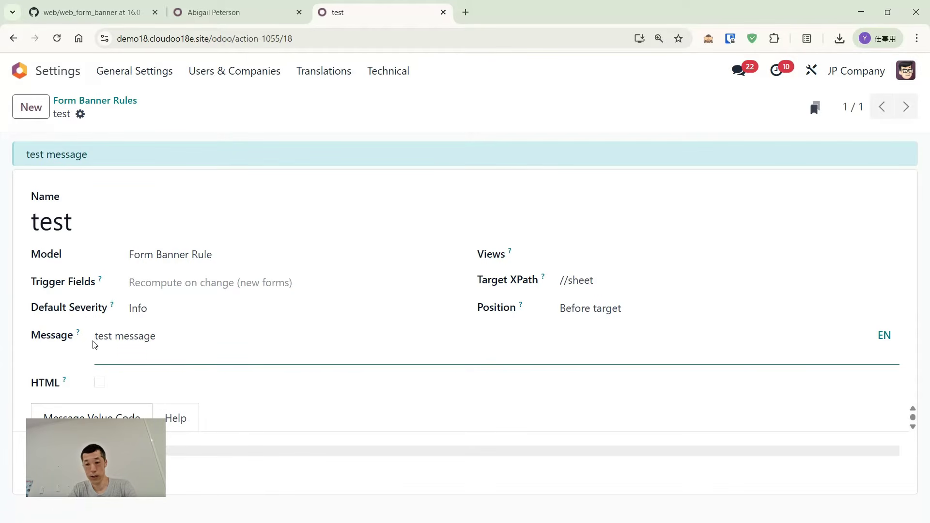
pyautogui.write('<>')
pyautogui.press('Left')
pyautogui.write('b')
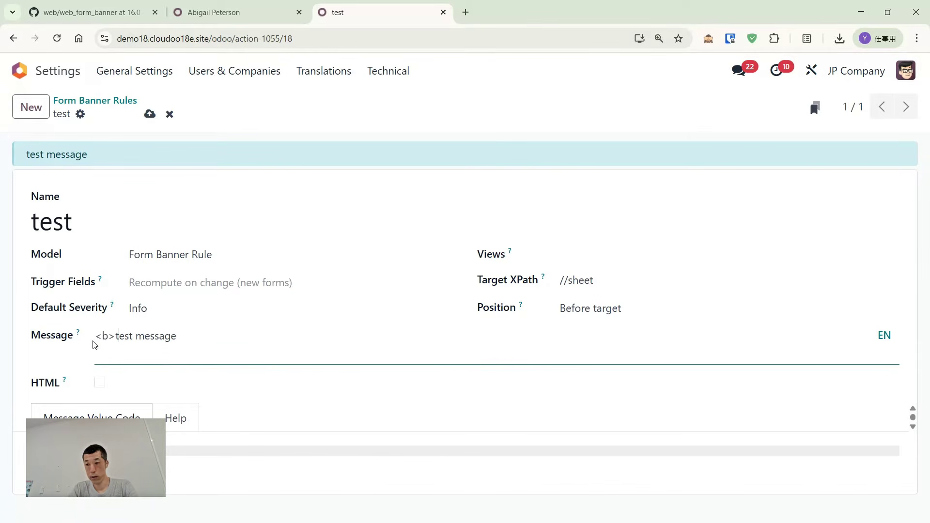
pyautogui.write('</b')
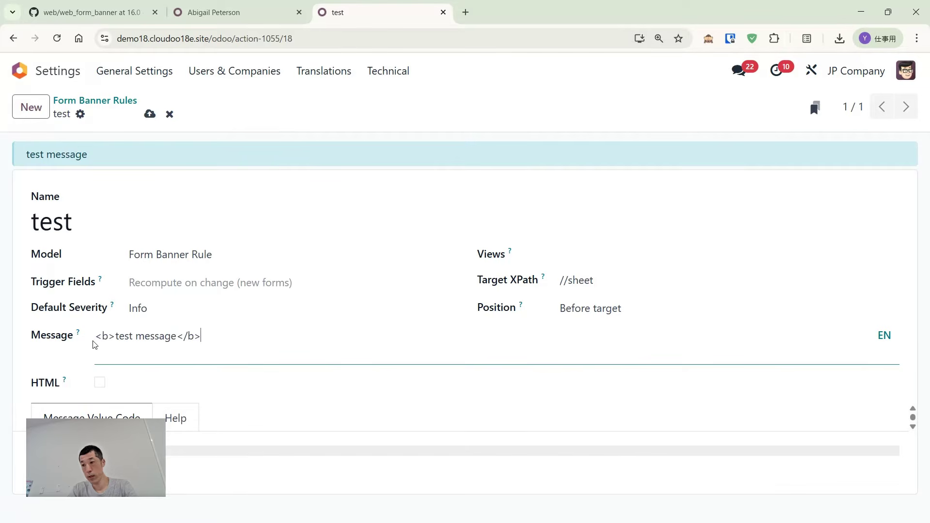
pyautogui.write('>')
pyautogui.hotkey('alt', 's')
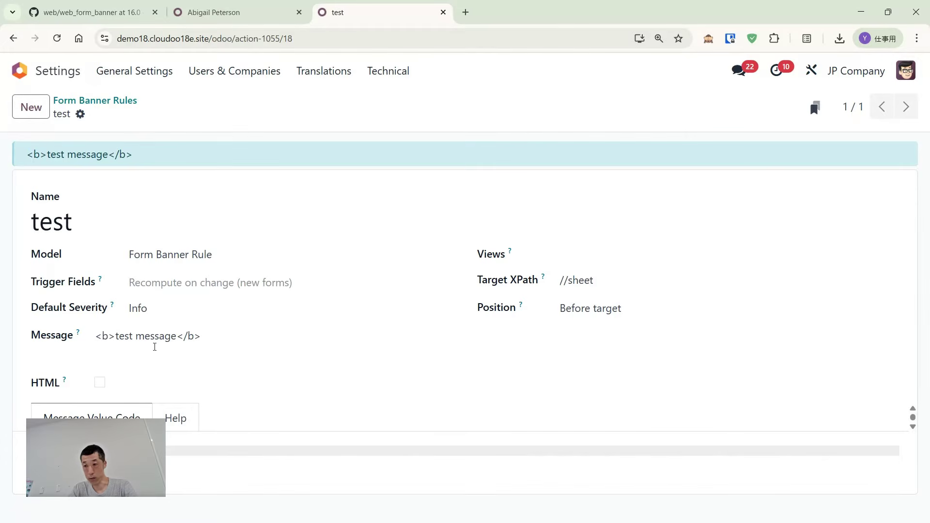
pyautogui.click(100, 383)
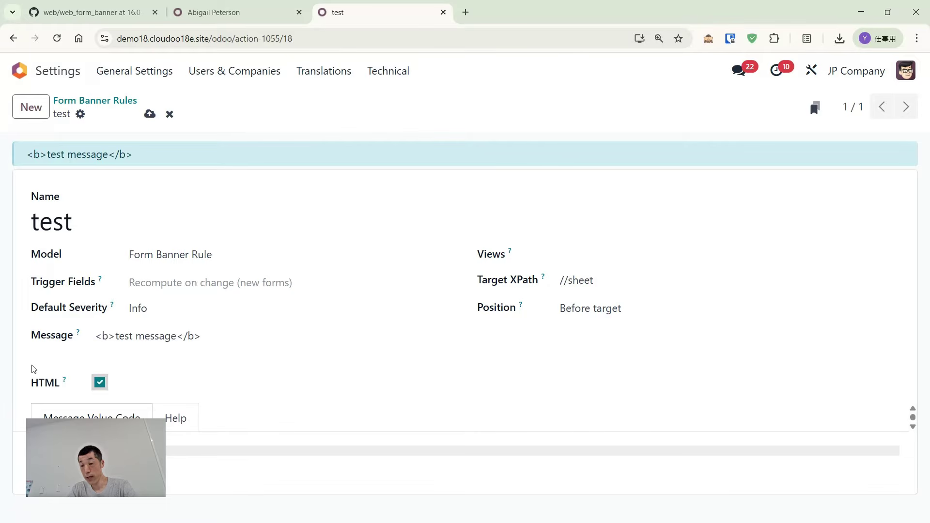
pyautogui.hotkey('alt', 's')
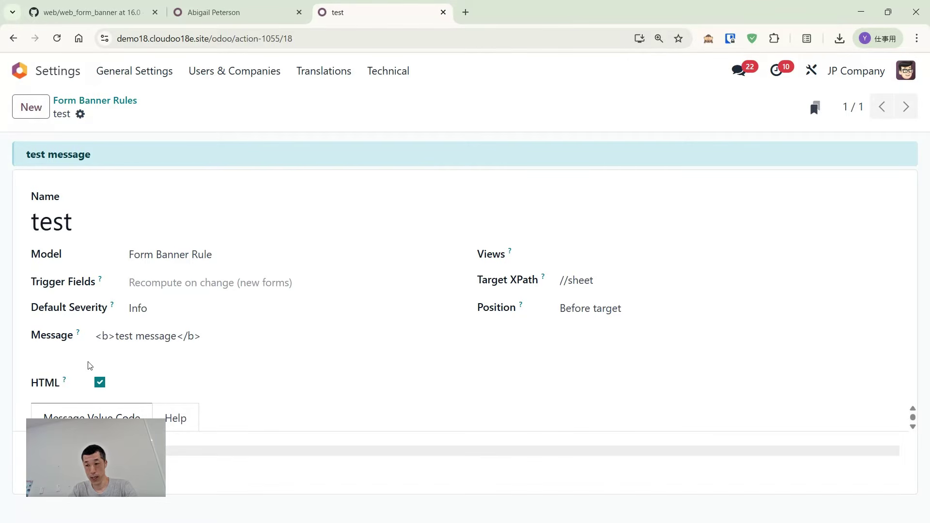
# Replace the bold tags around the message with <h1></h1> heading tags and save the rule
pyautogui.click(112, 337)
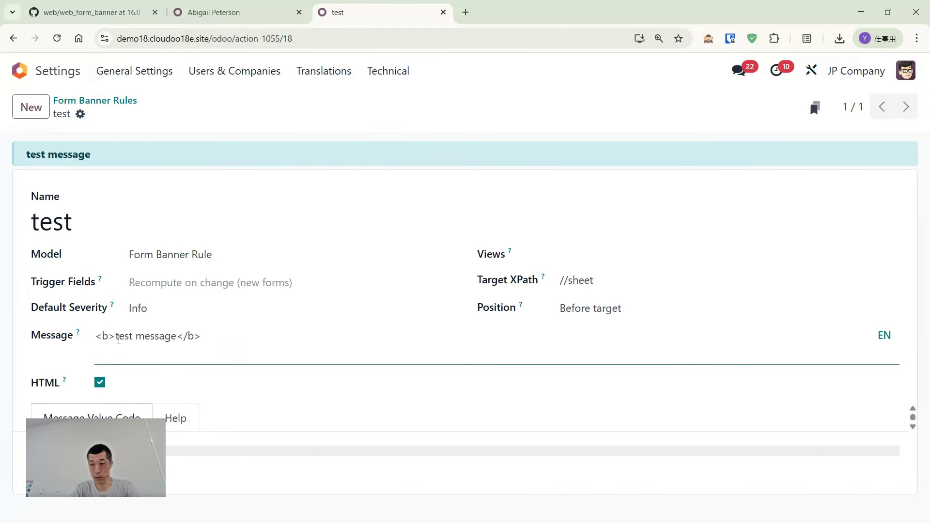
pyautogui.press('BackSpace')
pyautogui.write('h1')
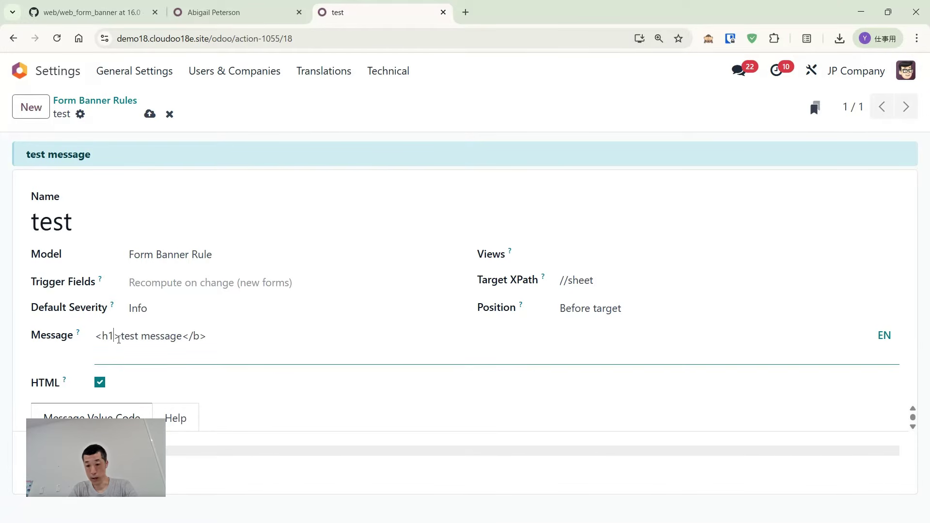
pyautogui.press('BackSpace')
pyautogui.write('h')
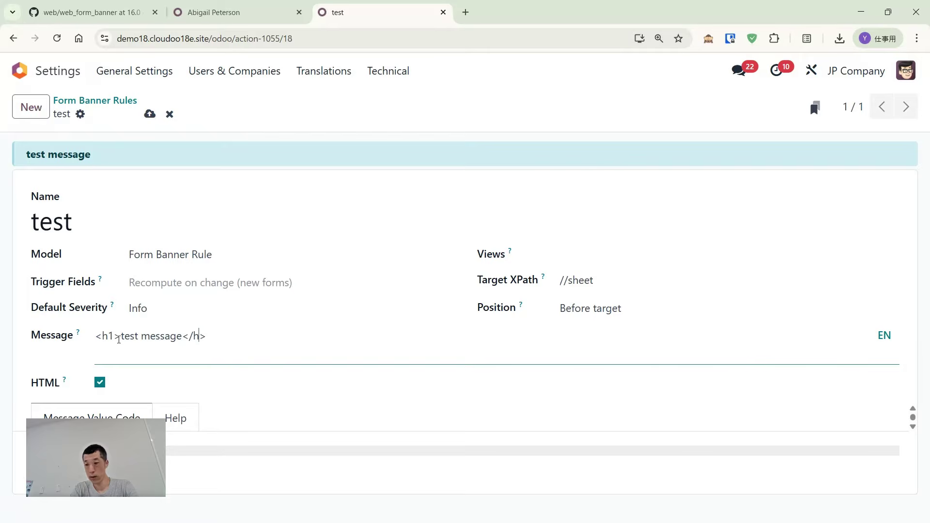
pyautogui.write('1')
pyautogui.hotkey('alt', 's')
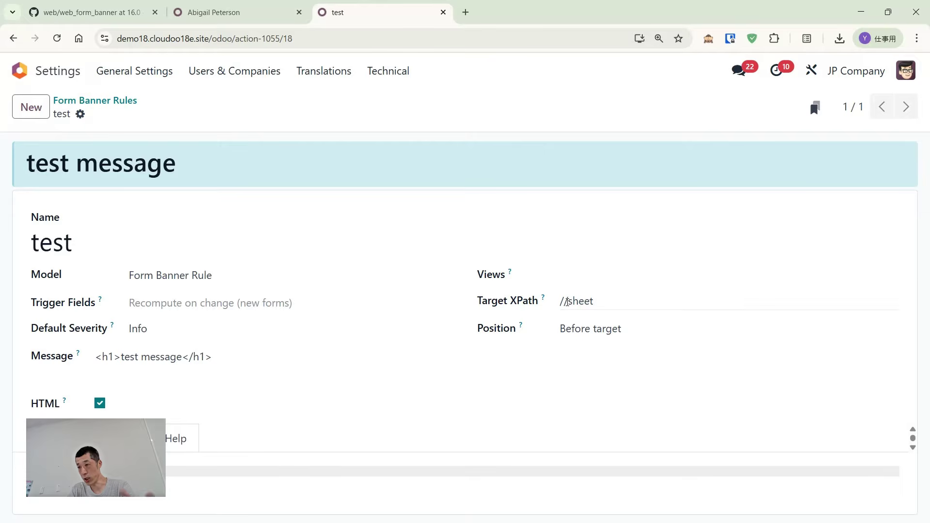
# Set the banner position to After target and reload the page to check its placement
pyautogui.click(595, 332)
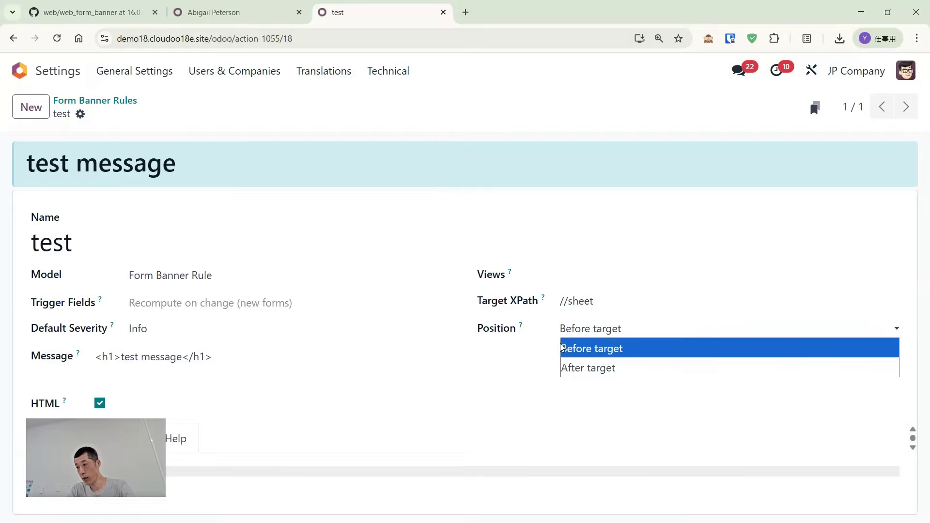
pyautogui.click(577, 364)
pyautogui.press('F5')
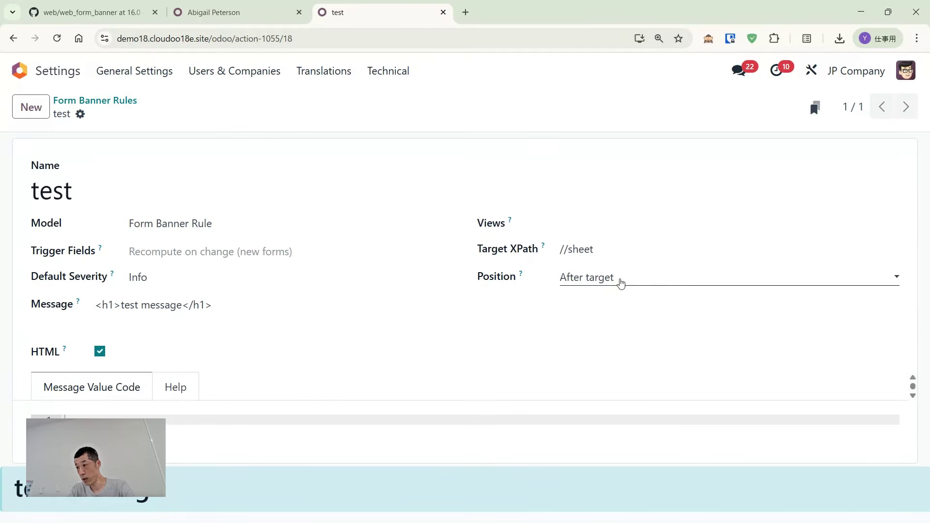
pyautogui.click(614, 247)
pyautogui.press('BackSpace')
pyautogui.press('BackSpace')
pyautogui.press('BackSpace')
pyautogui.press('BackSpace')
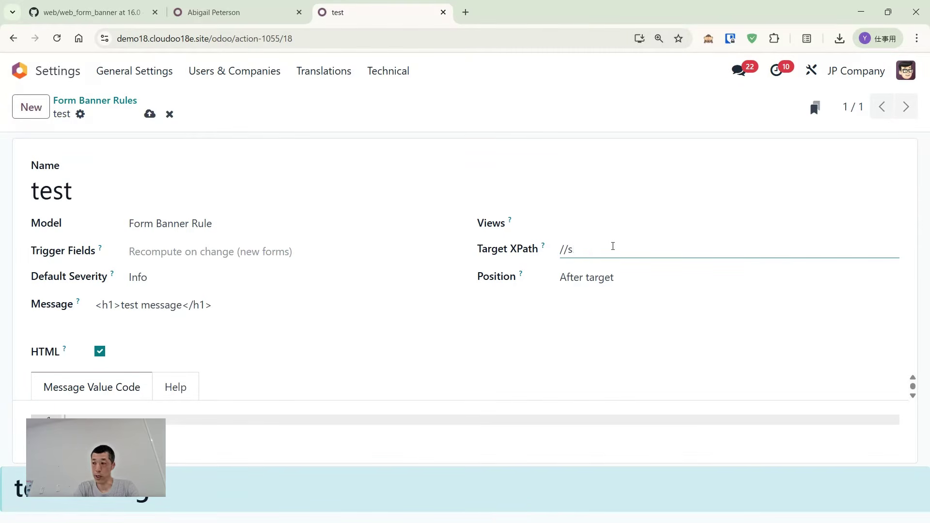
pyautogui.write('fiel')
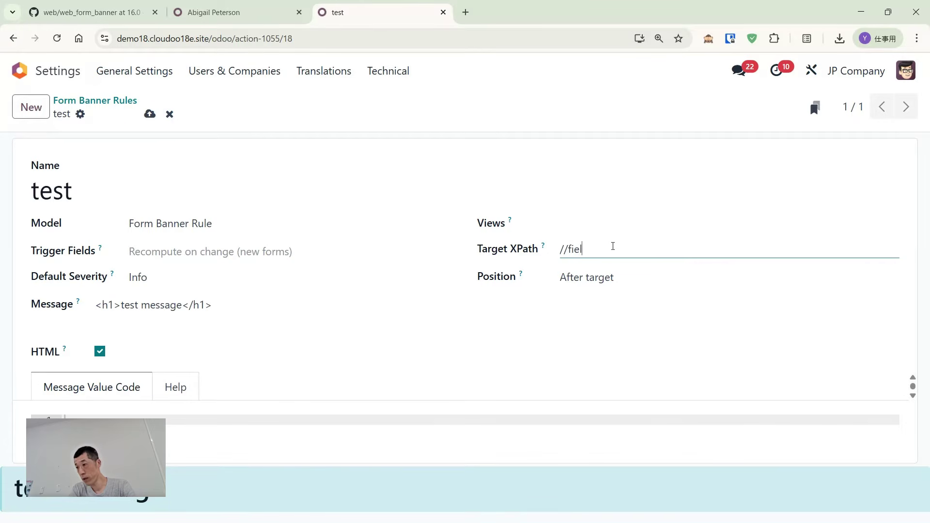
pyautogui.write('d[]')
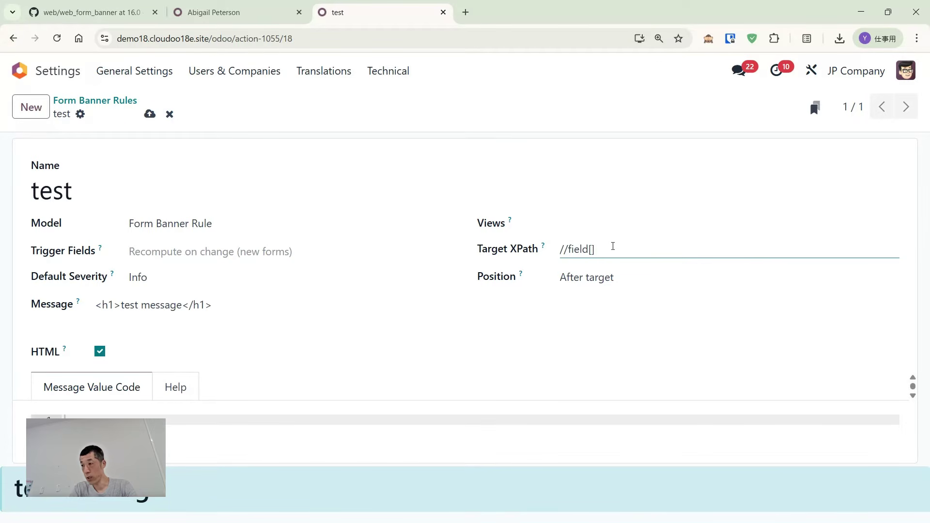
pyautogui.press('Left')
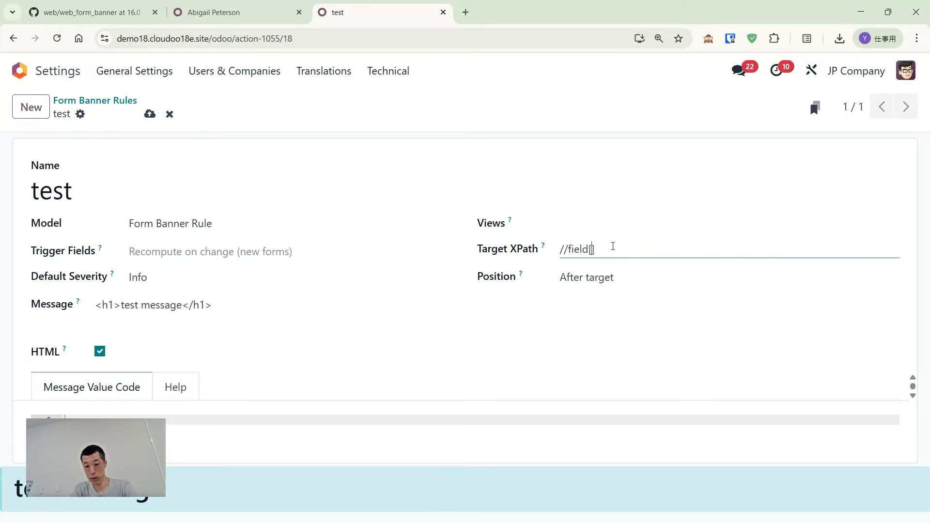
pyautogui.write('@')
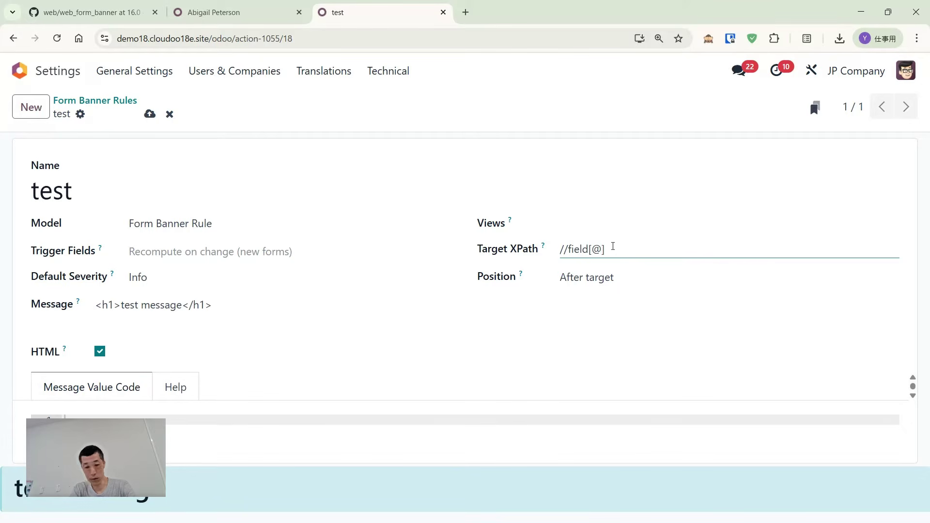
pyautogui.write('name="')
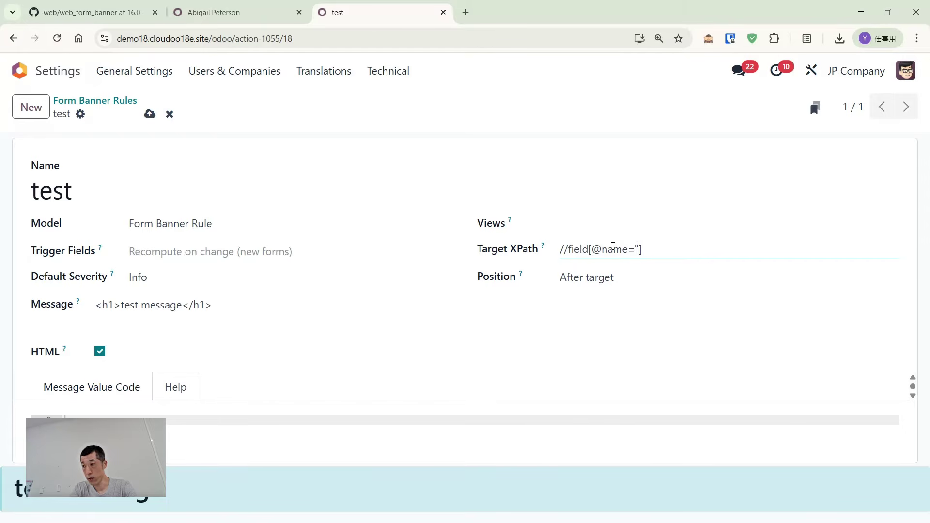
pyautogui.write('"')
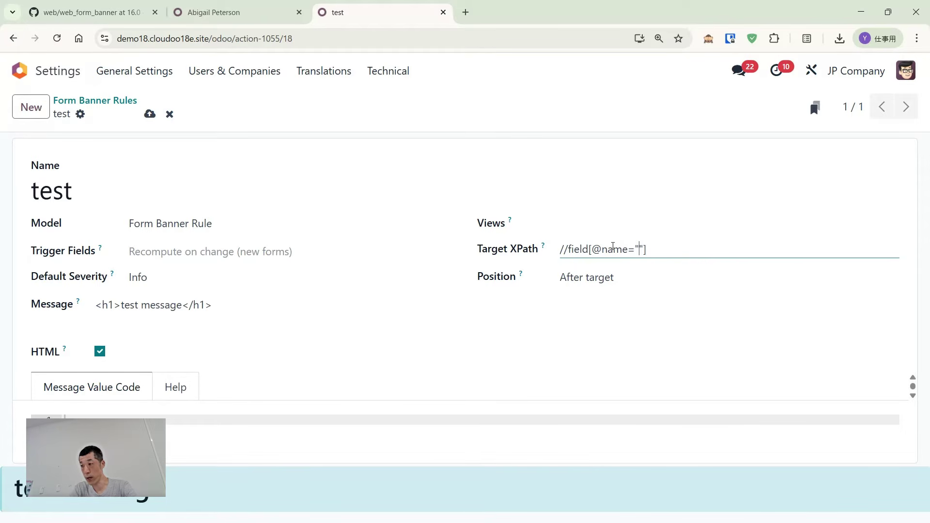
pyautogui.write('target_xpath')
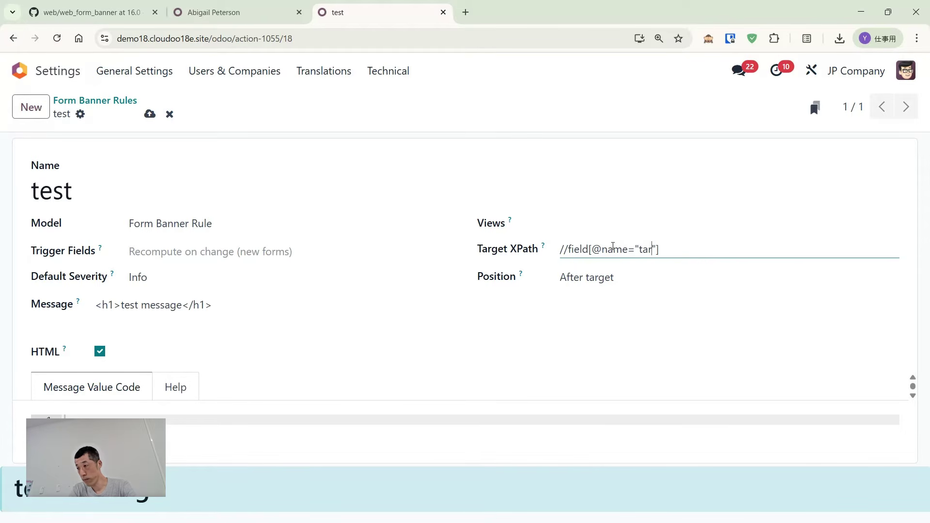
pyautogui.hotkey('ctrl', 's')
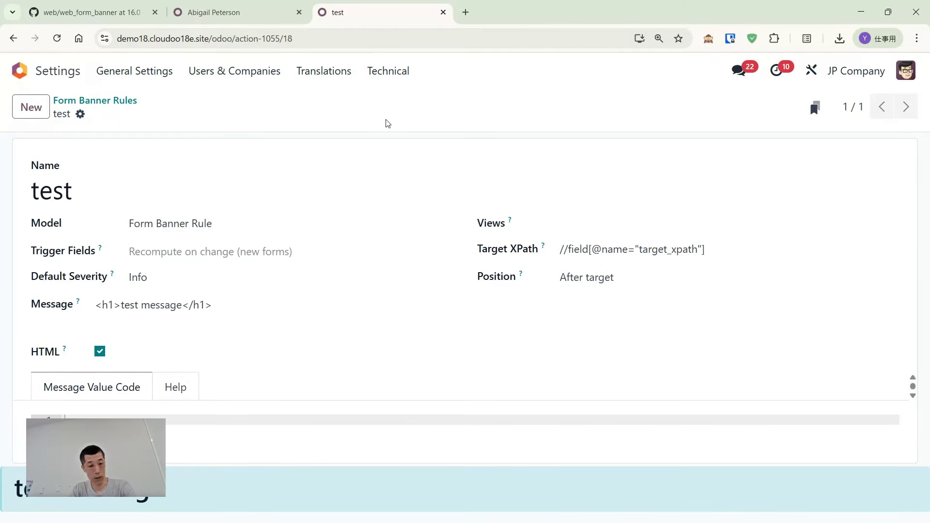
pyautogui.press('F5')
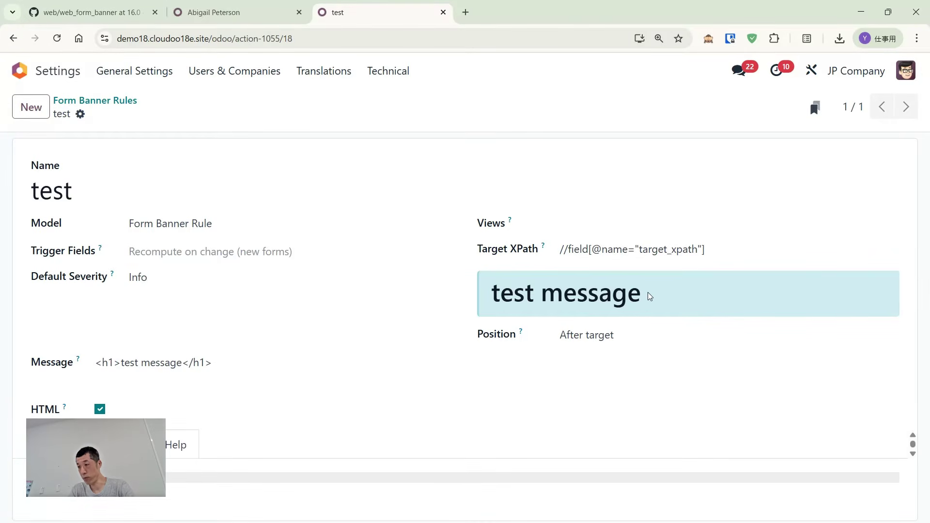
# Return to the Form Banner Rules list and delete the test rule, confirming the deletion
pyautogui.click(406, 176)
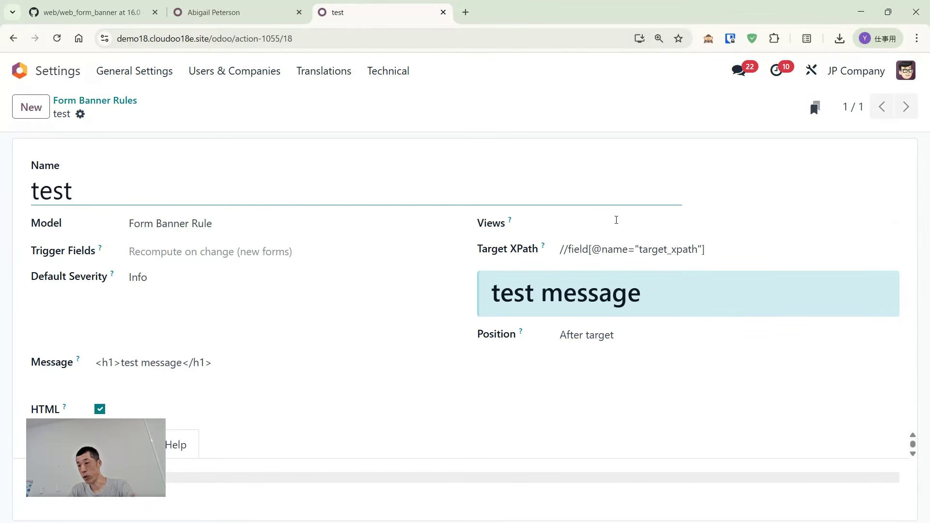
pyautogui.click(343, 161)
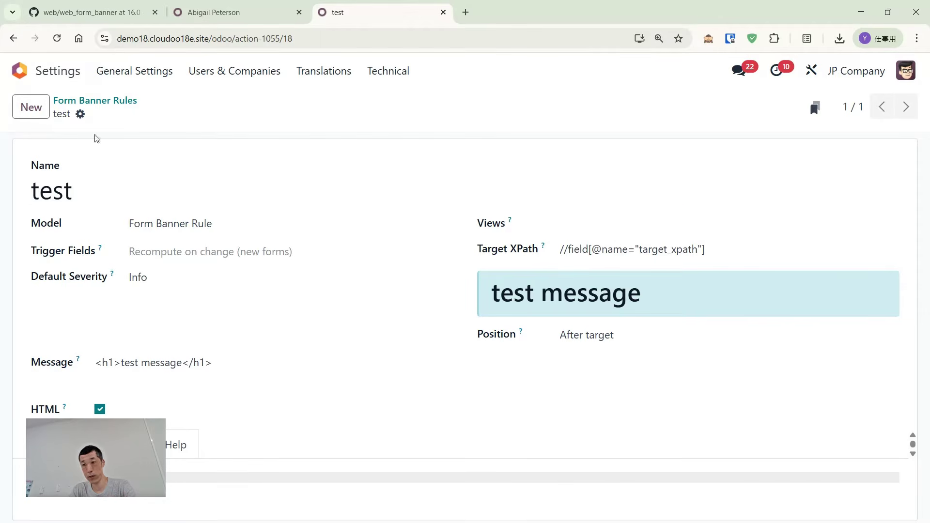
pyautogui.click(67, 101)
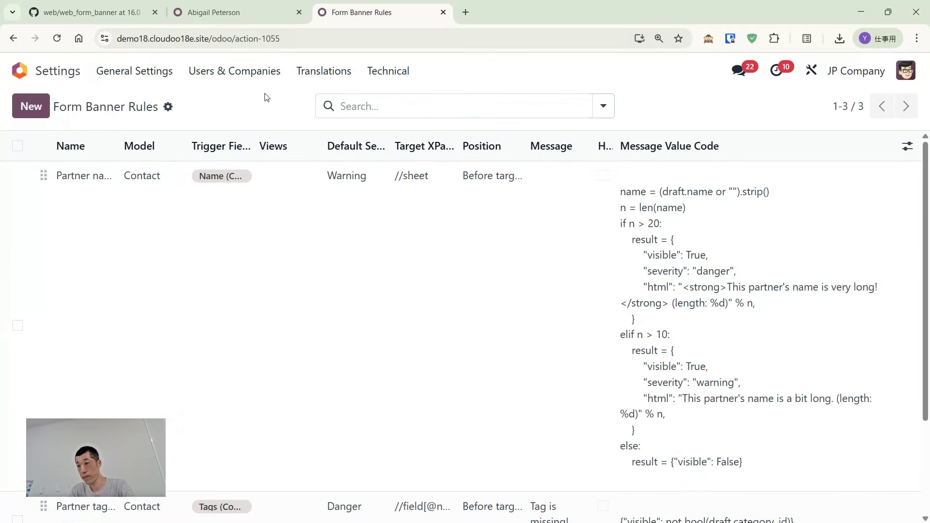
pyautogui.scroll(-3, 451, 305)
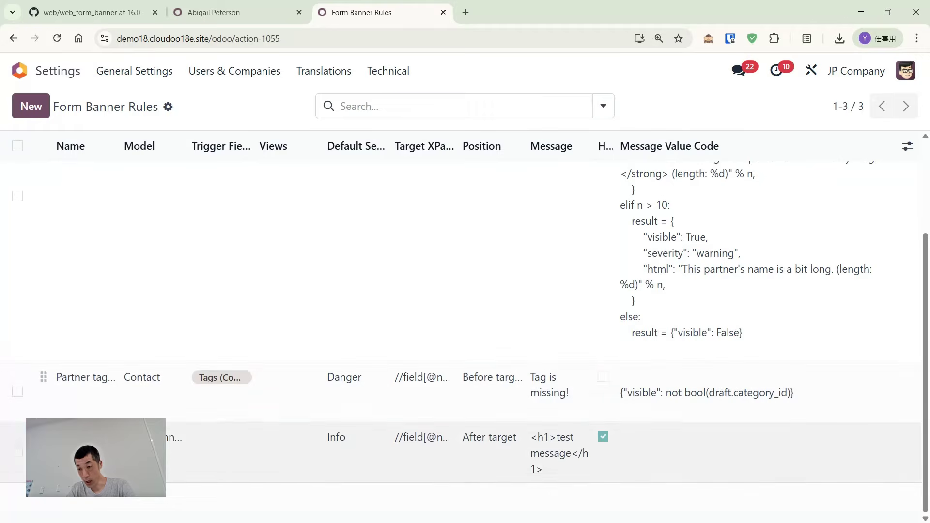
pyautogui.click(18, 451)
pyautogui.click(508, 106)
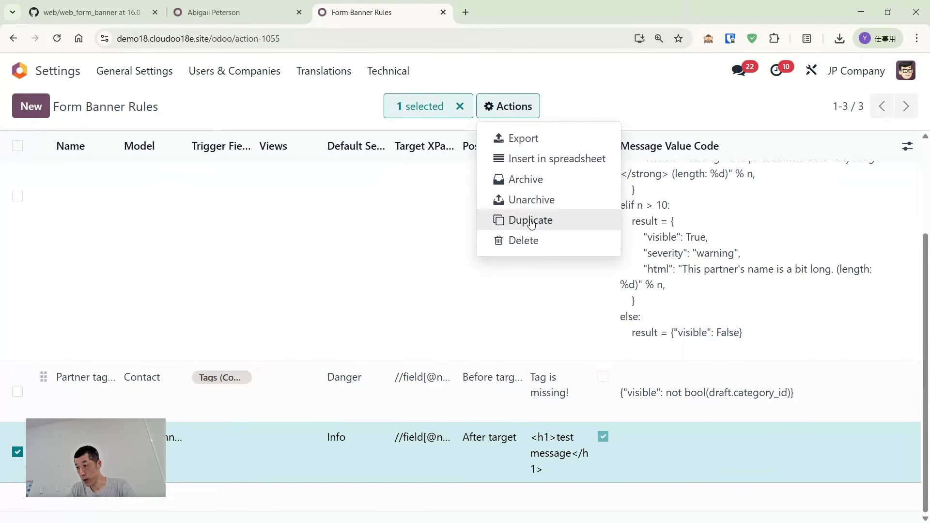
pyautogui.click(523, 240)
pyautogui.click(255, 359)
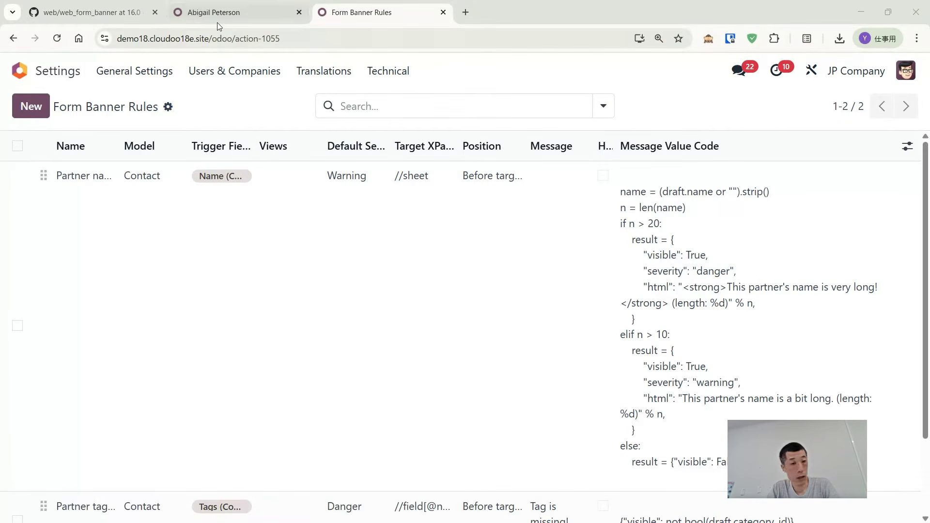
# Check the banners on the open contact record, and open the Partner name length notice rule from the rules list
pyautogui.click(217, 19)
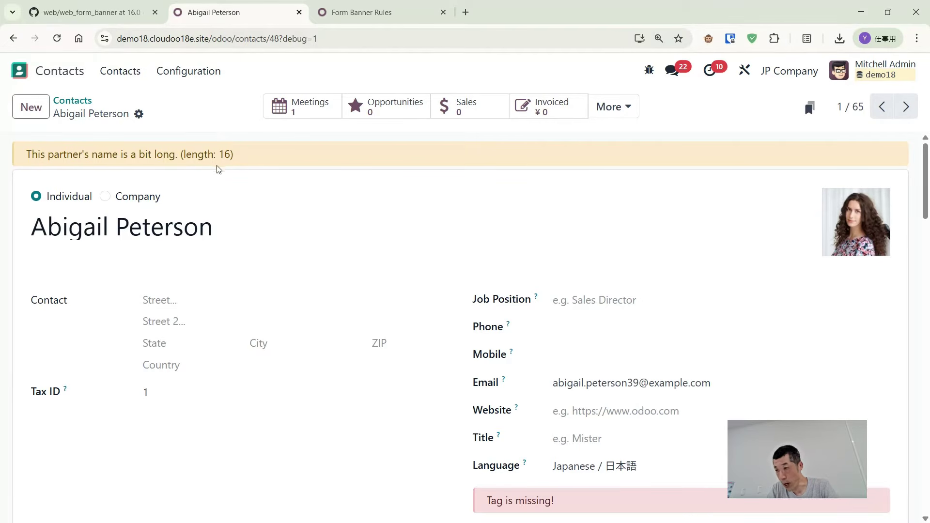
pyautogui.click(361, 13)
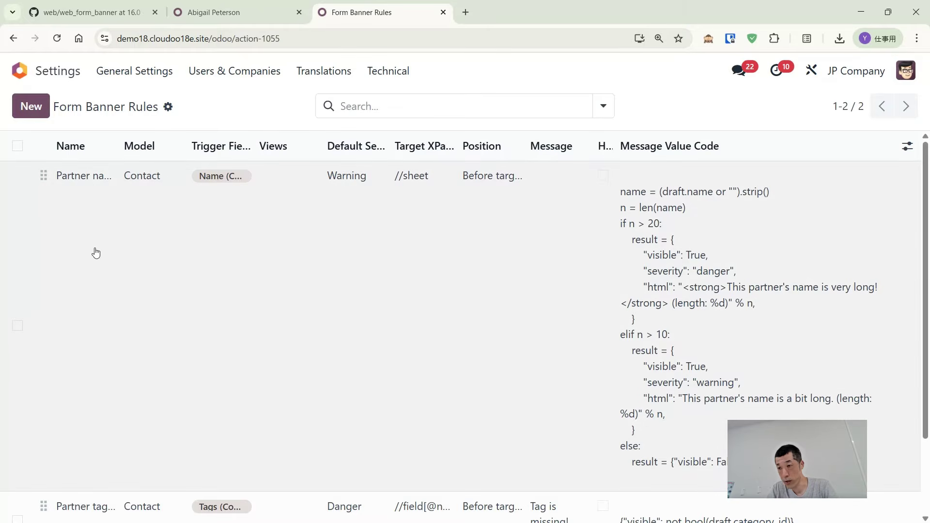
pyautogui.click(96, 242)
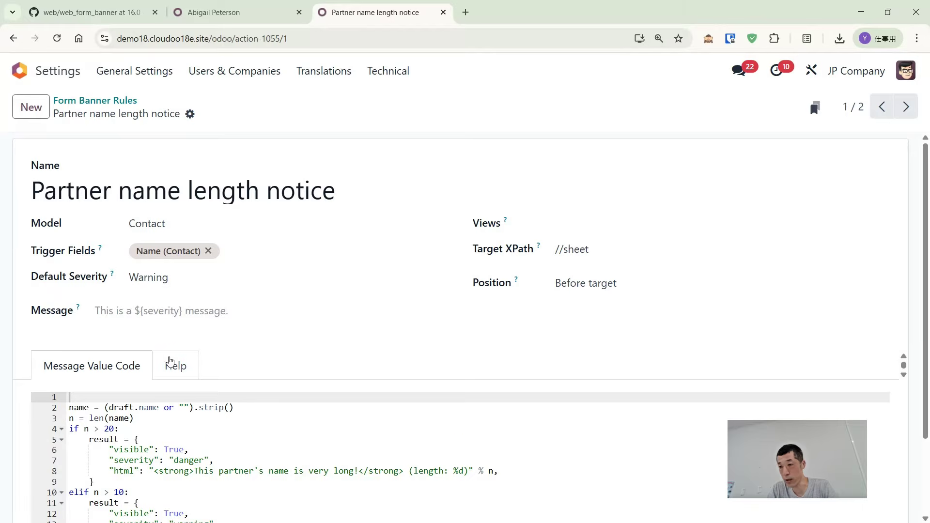
# Examine the name length rule's Message Value Code, including the visible, severity and html keys, and compare it with the Message field
pyautogui.scroll(-2, 169, 363)
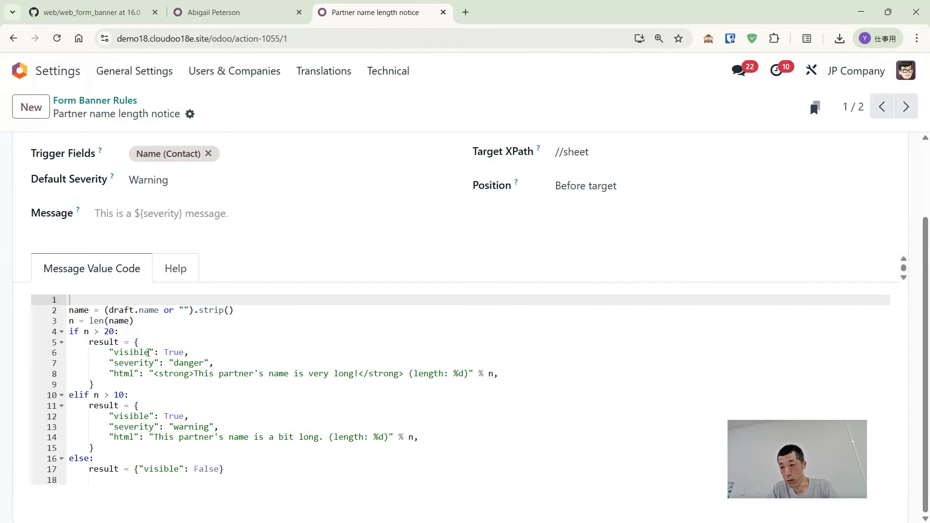
pyautogui.click(220, 356)
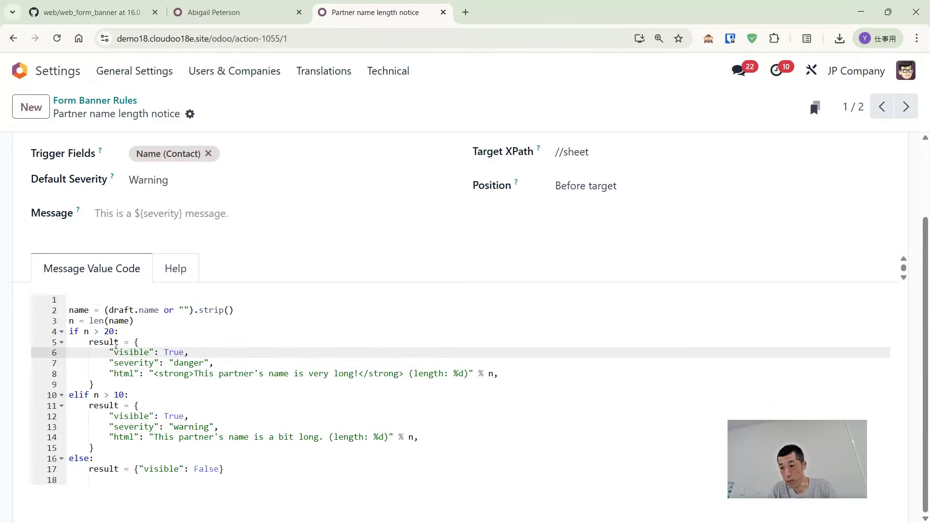
pyautogui.click(85, 342)
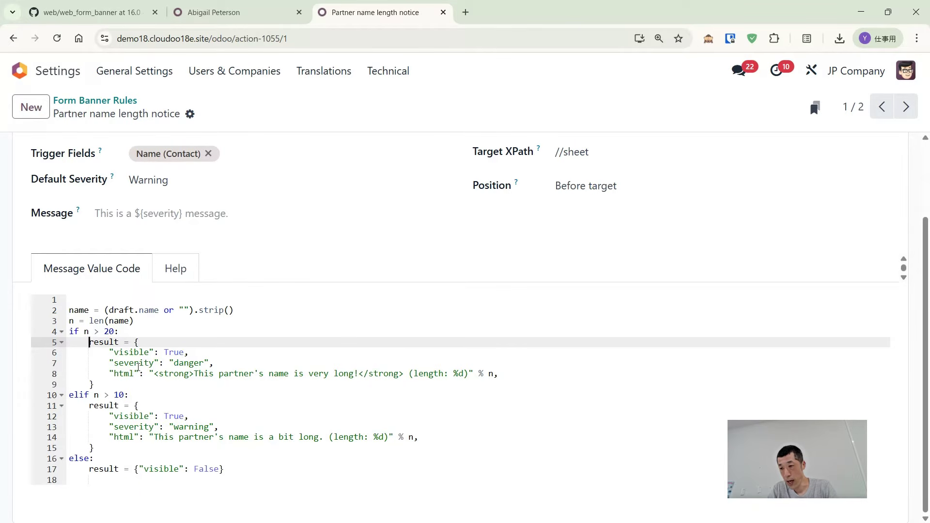
pyautogui.click(125, 352)
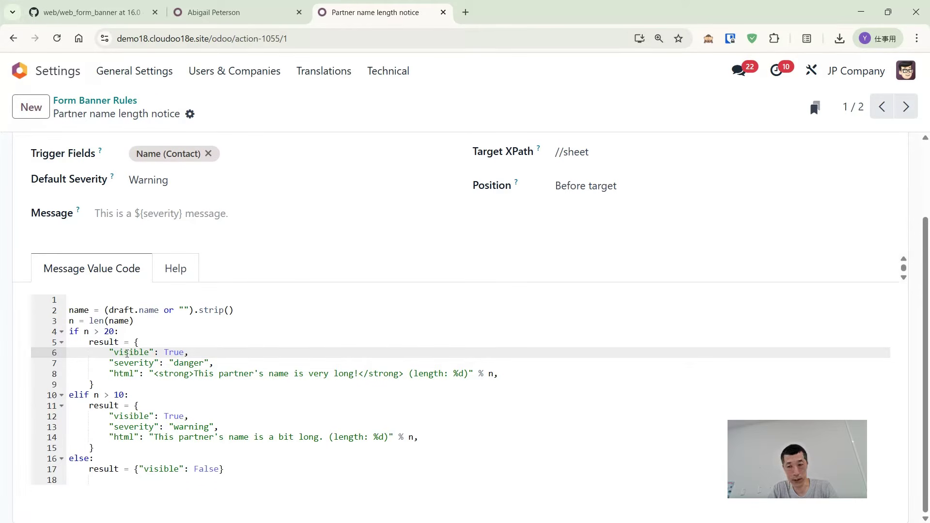
pyautogui.click(128, 366)
pyautogui.click(120, 375)
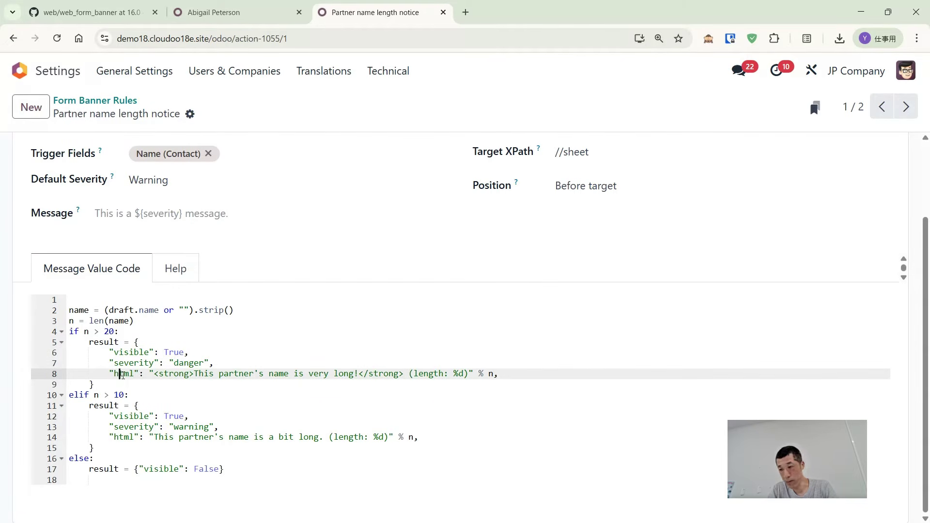
pyautogui.click(120, 353)
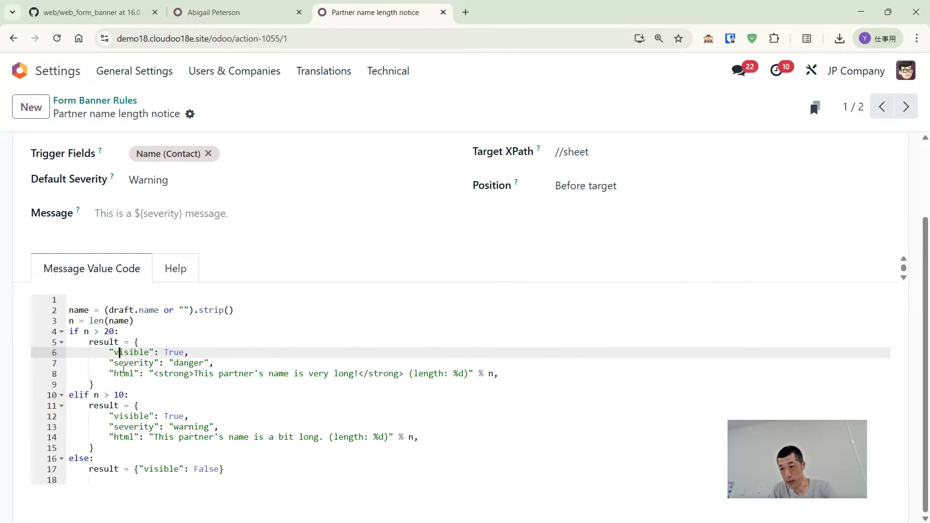
pyautogui.click(124, 364)
pyautogui.click(129, 374)
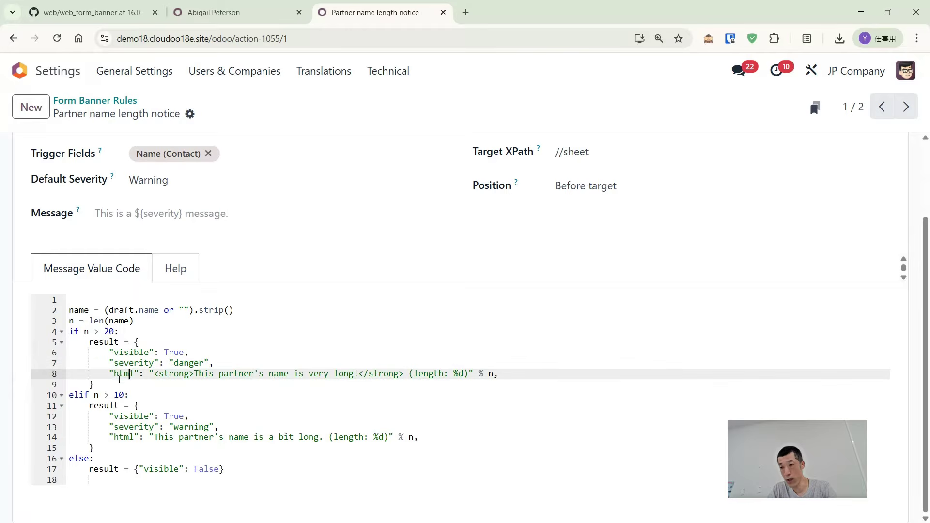
pyautogui.click(191, 374)
pyautogui.moveTo(109, 374); pyautogui.dragTo(498, 376)
pyautogui.click(125, 218)
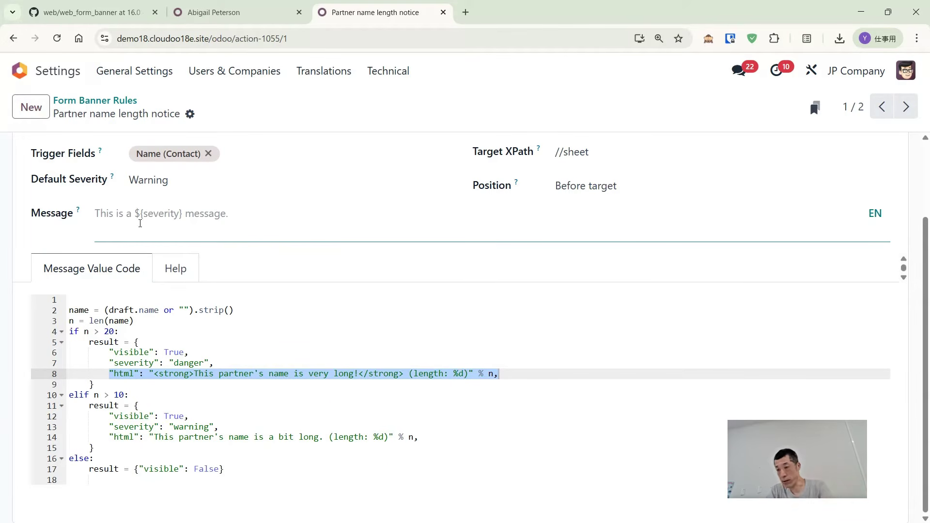
pyautogui.click(190, 374)
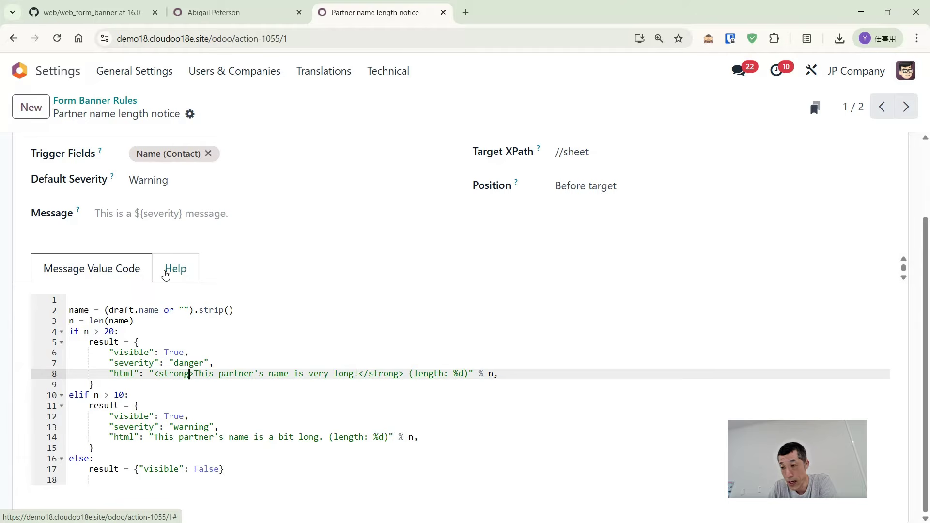
# Read the rule's help on evaluation context variables and the sale.order code example, and return to the Message Value Code
pyautogui.click(186, 273)
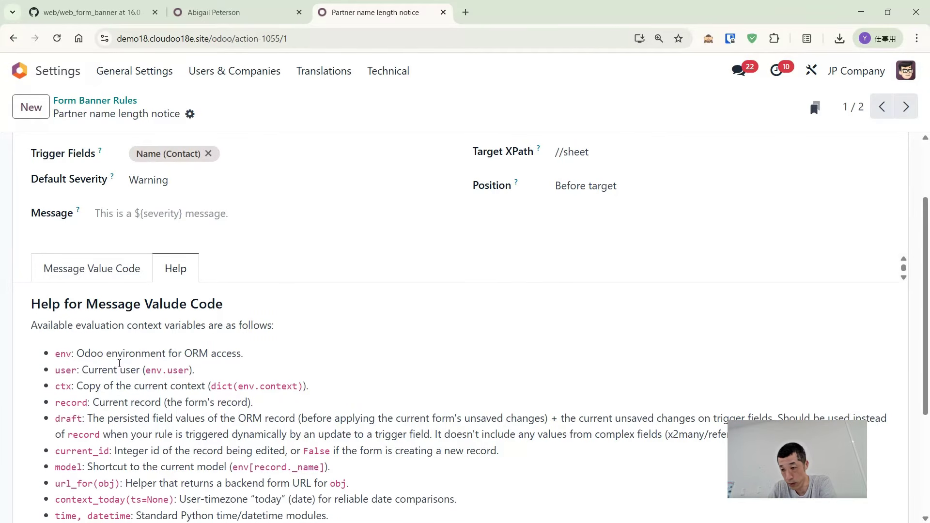
pyautogui.scroll(-1, 119, 363)
pyautogui.moveTo(84, 292); pyautogui.dragTo(183, 502)
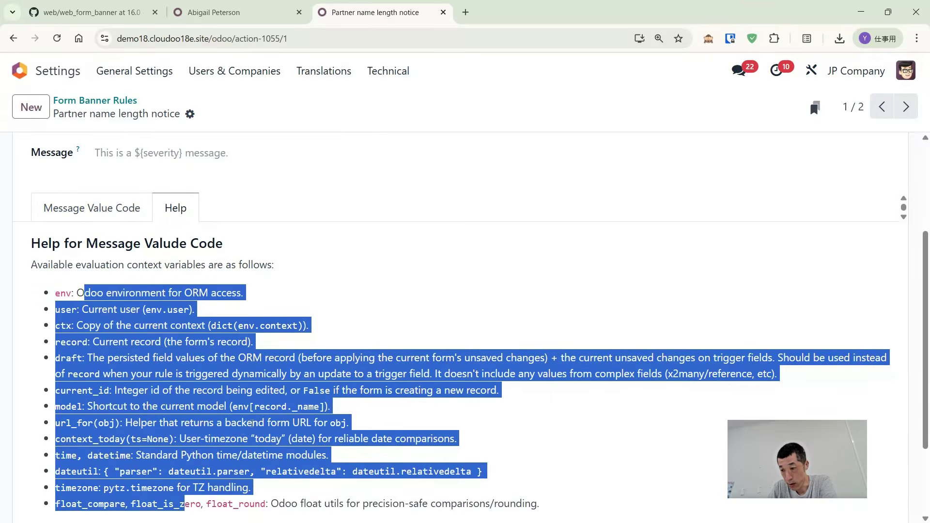
pyautogui.scroll(-2, 252, 422)
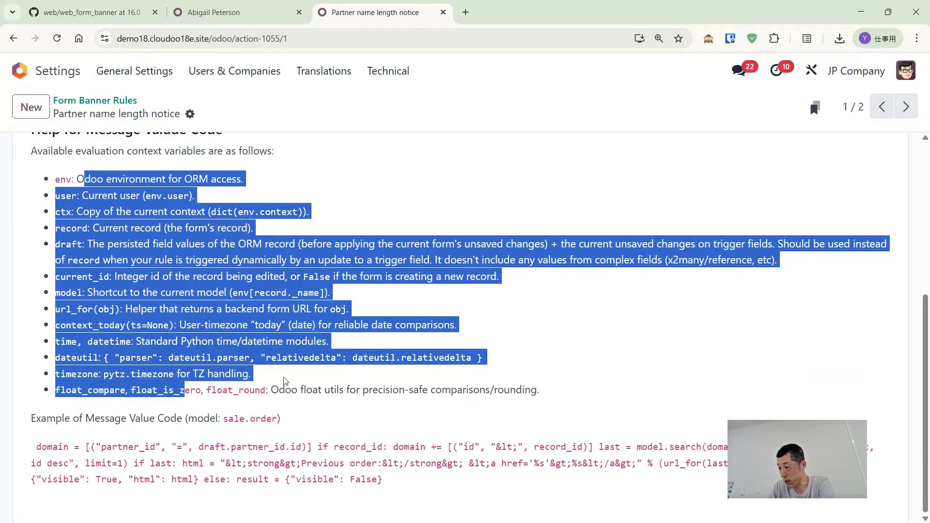
pyautogui.click(402, 282)
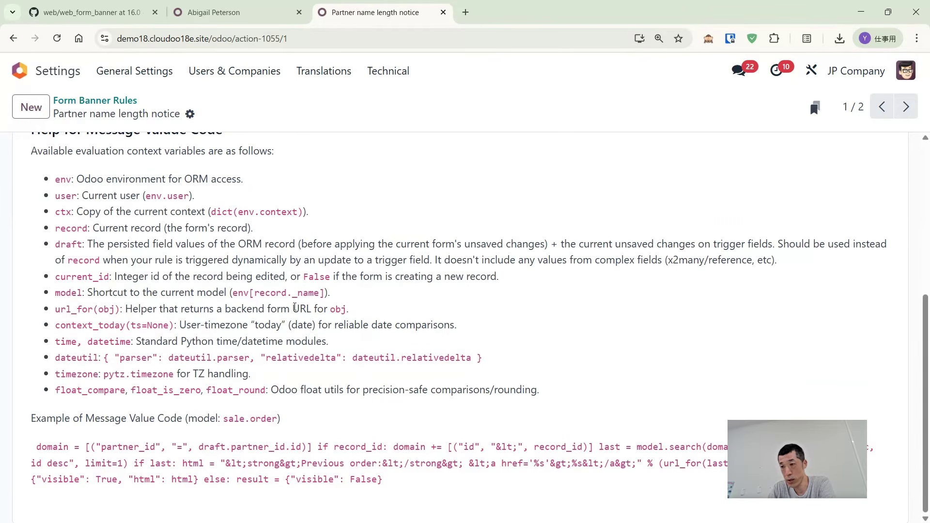
pyautogui.scroll(4, 295, 308)
pyautogui.click(104, 276)
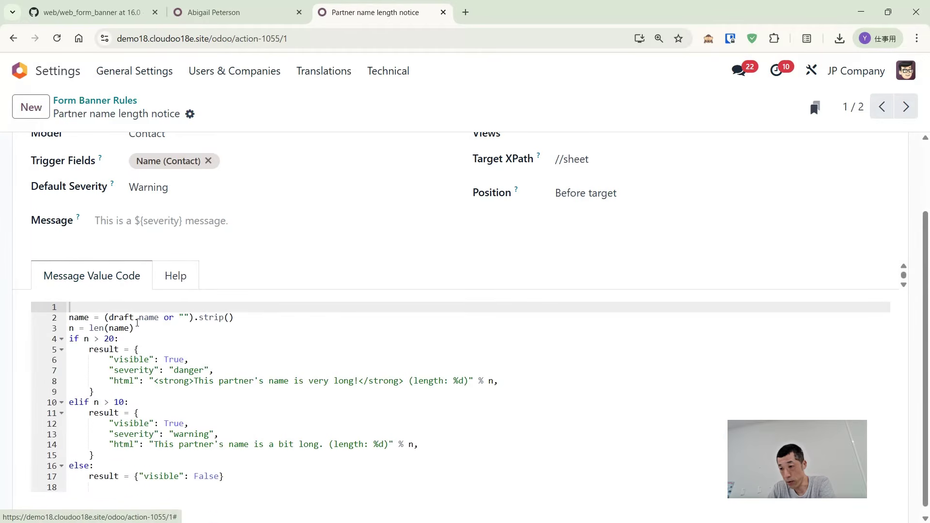
pyautogui.scroll(2, 202, 336)
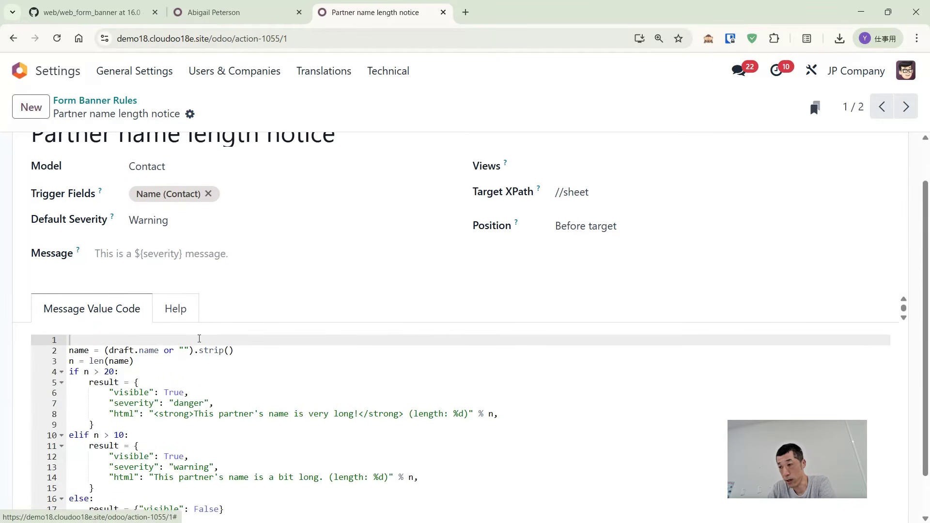
# Review the message and visibility code of the Partner tag missing notice (dynamic) rule, and return to the rules list
pyautogui.click(906, 107)
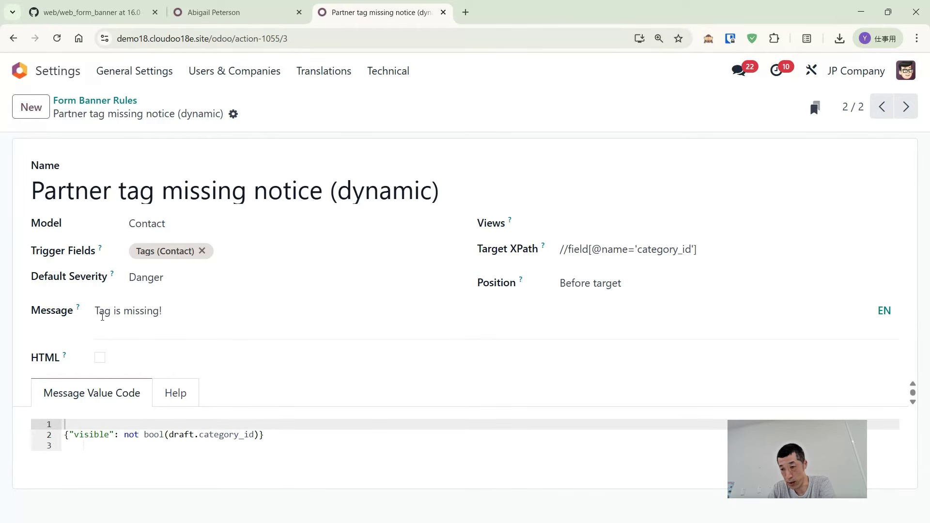
pyautogui.click(183, 313)
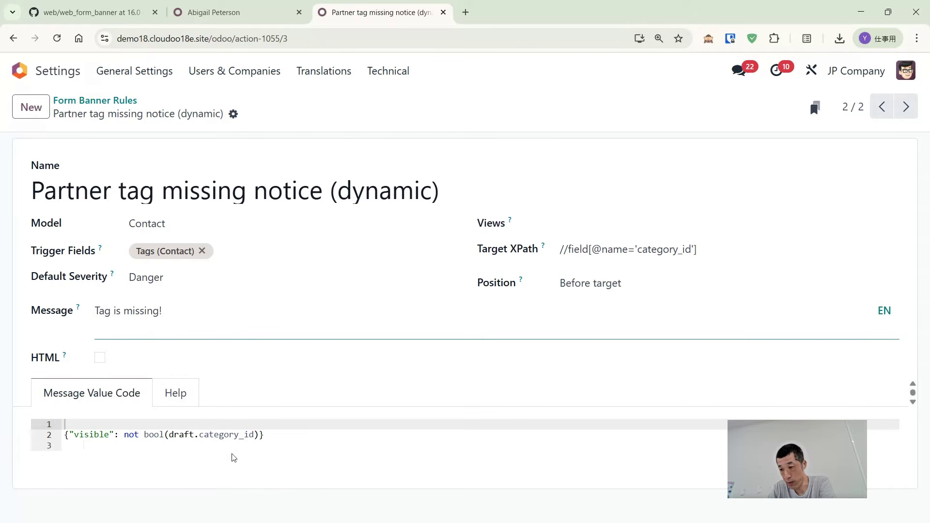
pyautogui.click(248, 435)
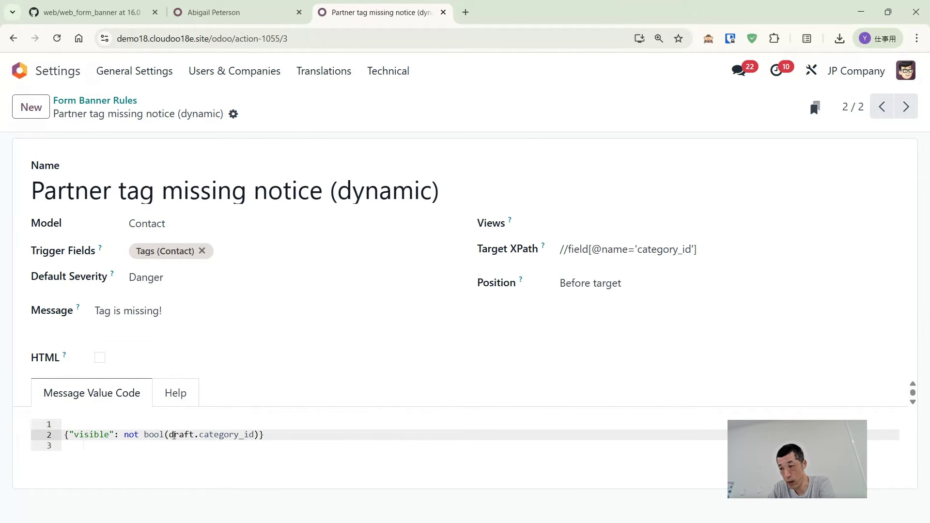
pyautogui.click(124, 102)
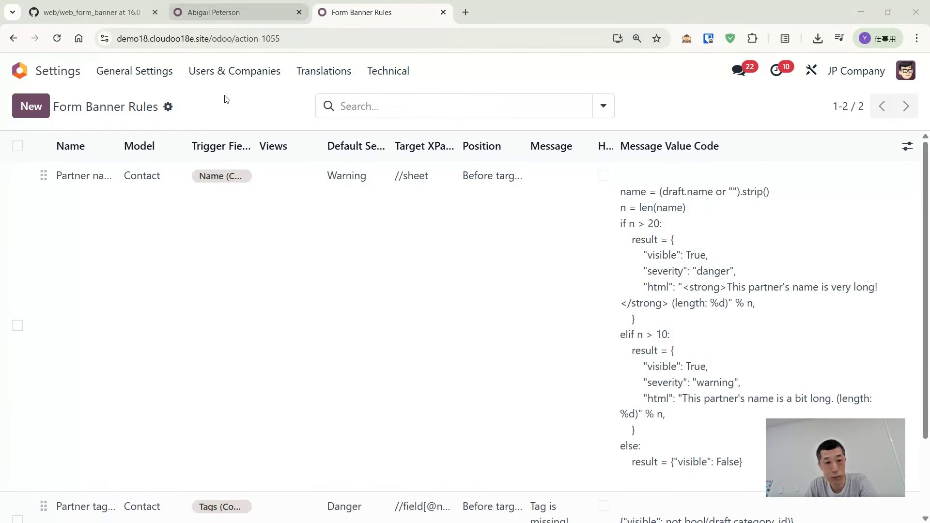
# Create a new quotation in the Sales app and choose Deco Addict as the customer
pyautogui.click(210, 17)
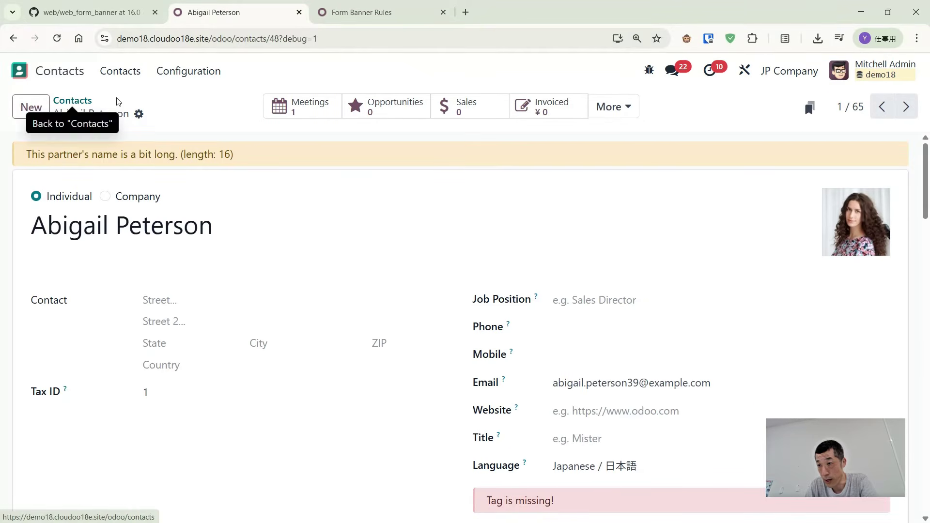
pyautogui.click(55, 76)
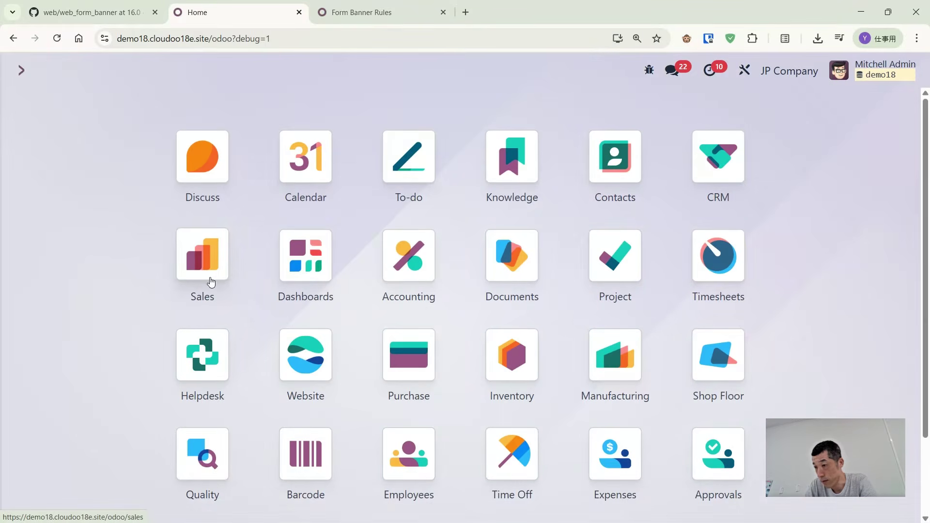
pyautogui.click(205, 271)
pyautogui.click(30, 107)
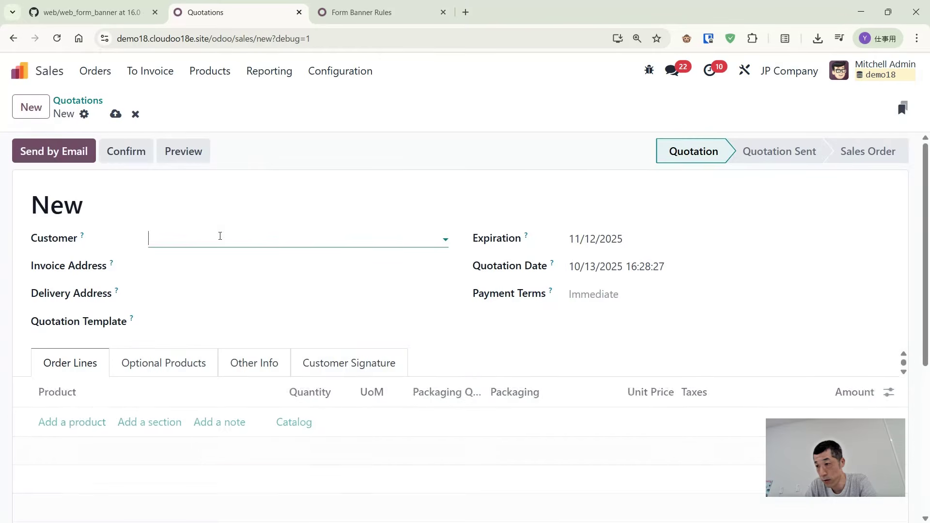
pyautogui.click(223, 237)
pyautogui.click(194, 264)
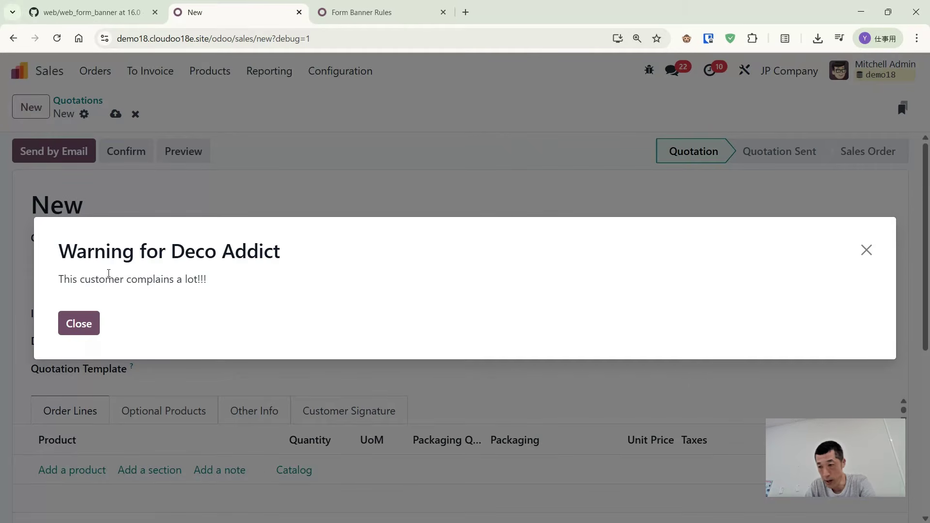
# Examine the message text in the customer warning dialog for Deco Addict
pyautogui.moveTo(60, 279); pyautogui.dragTo(231, 287)
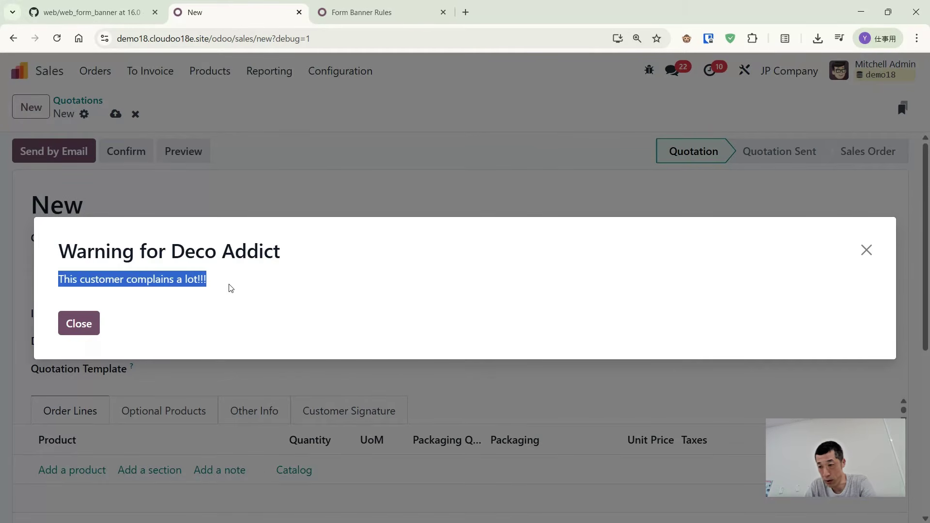
pyautogui.click(125, 284)
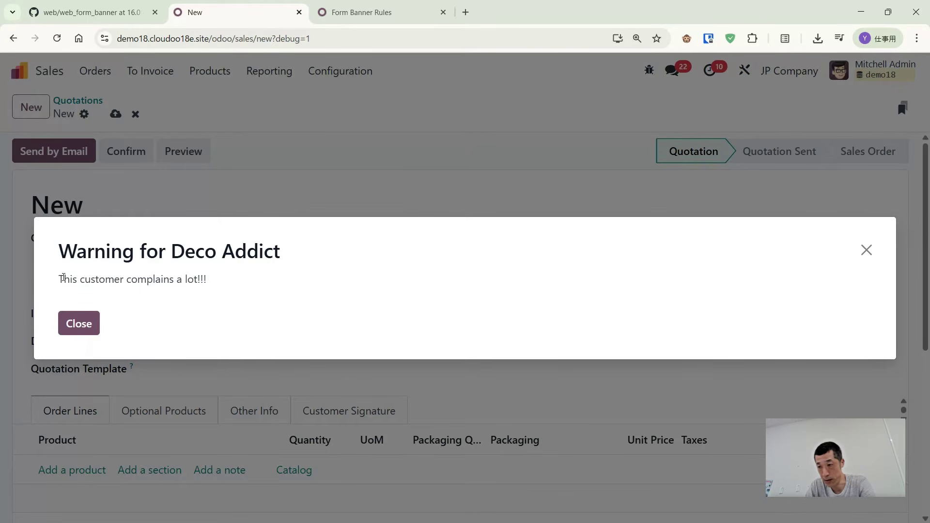
pyautogui.moveTo(63, 279); pyautogui.dragTo(264, 280)
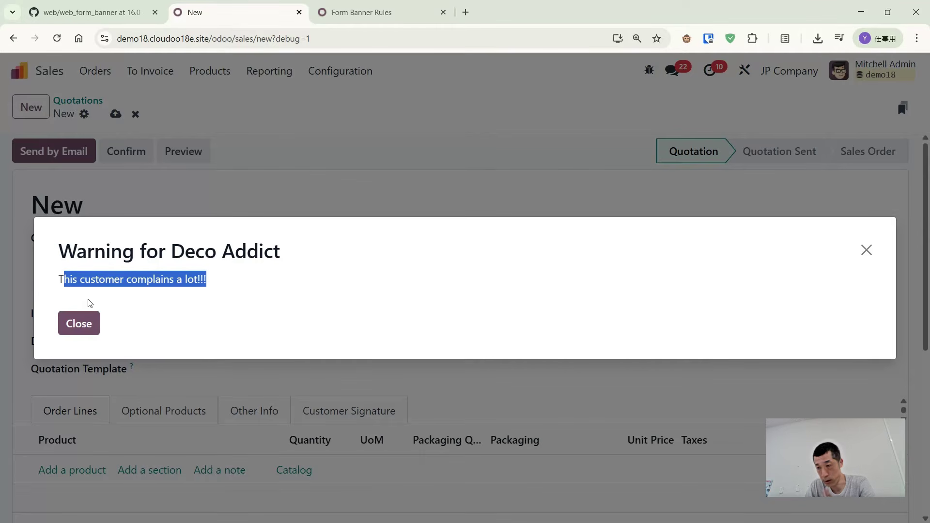
# Close the Deco Addict warning dialog and save the new quotation
pyautogui.click(77, 322)
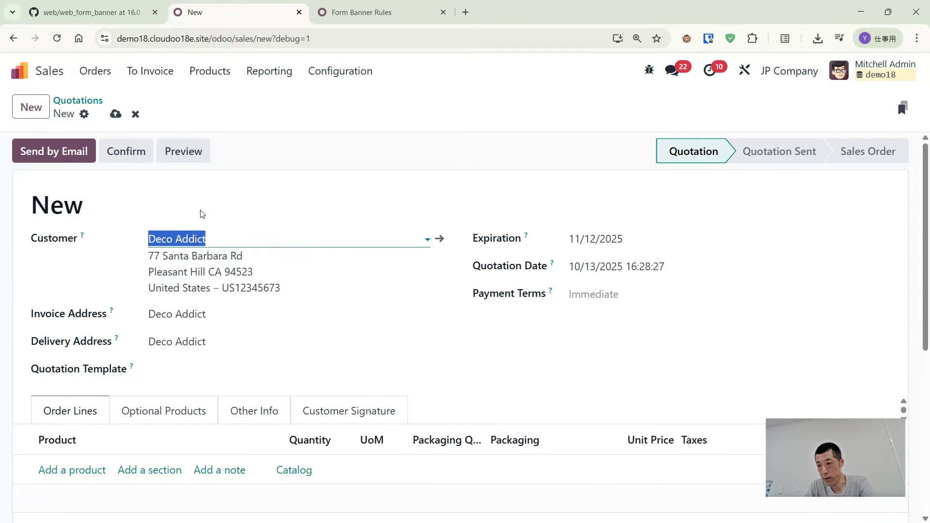
pyautogui.click(115, 114)
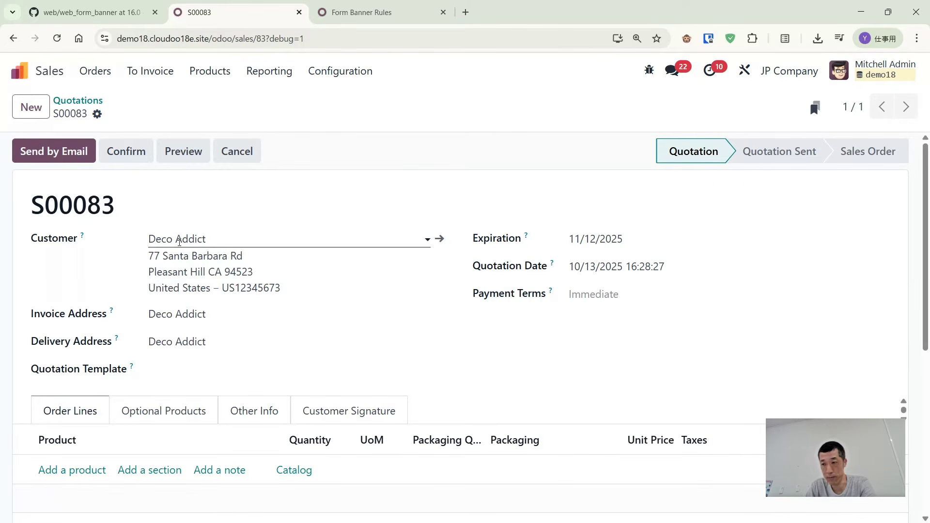
# Switch to the Form Banner Rules page and create a new rule named "Customer warning"
pyautogui.click(380, 12)
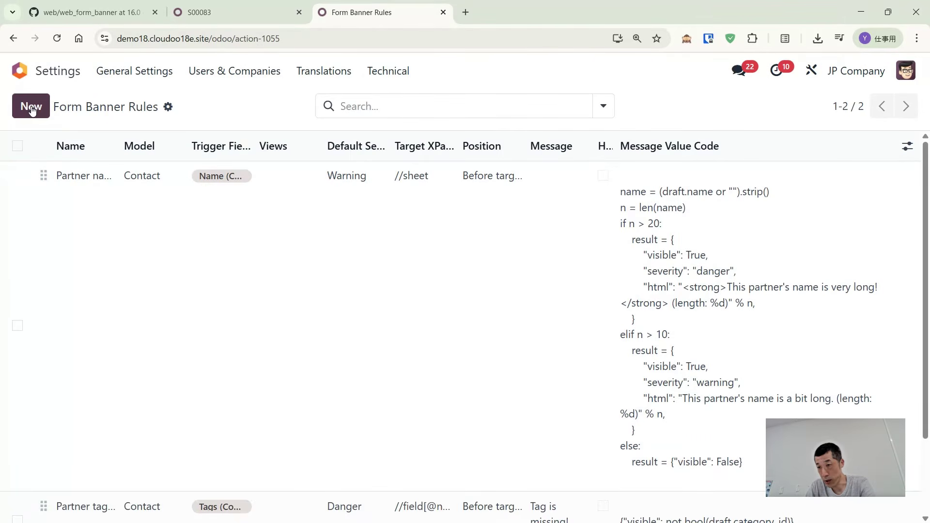
pyautogui.click(31, 109)
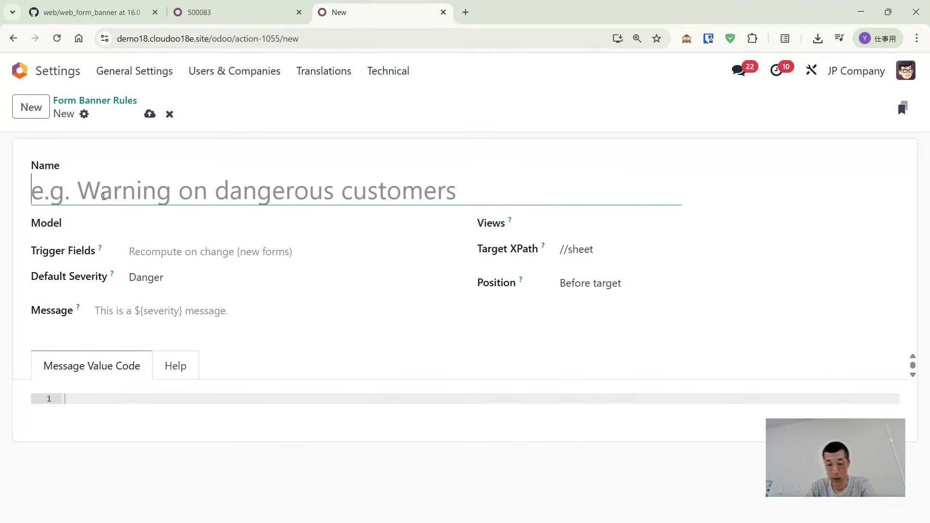
pyautogui.write('ji')
pyautogui.press('BackSpace')
pyautogui.press('BackSpace')
pyautogui.write('ji')
pyautogui.press('BackSpace')
pyautogui.press('BackSpace')
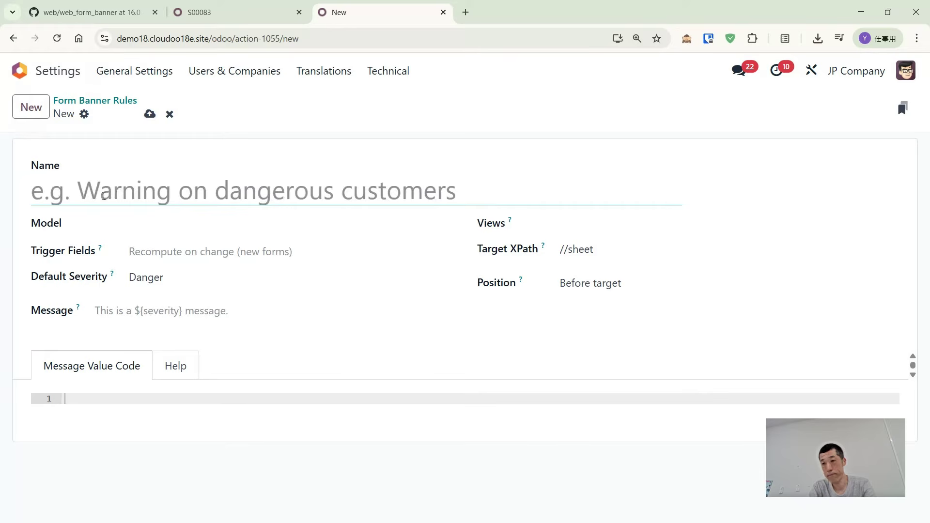
pyautogui.write('CUsto')
pyautogui.press('BackSpace')
pyautogui.press('BackSpace')
pyautogui.press('BackSpace')
pyautogui.press('BackSpace')
pyautogui.write('u')
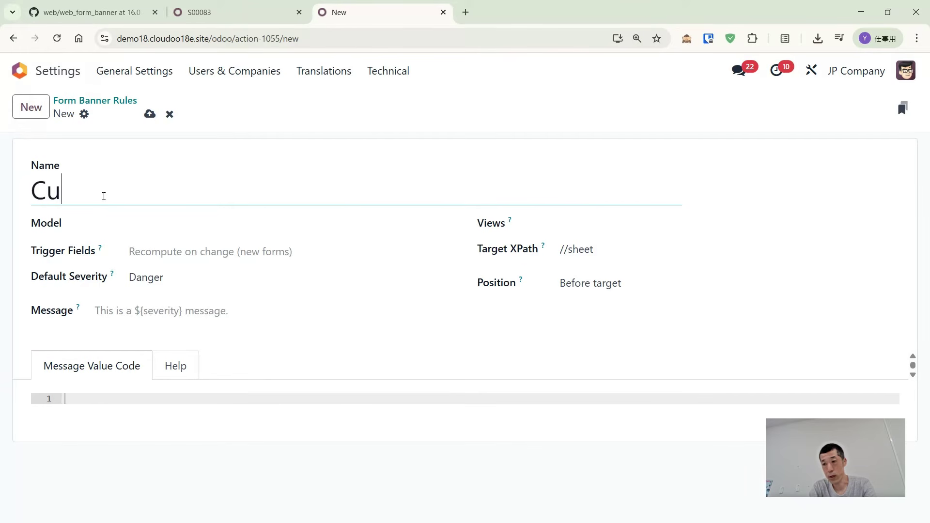
pyautogui.write('stomer warning')
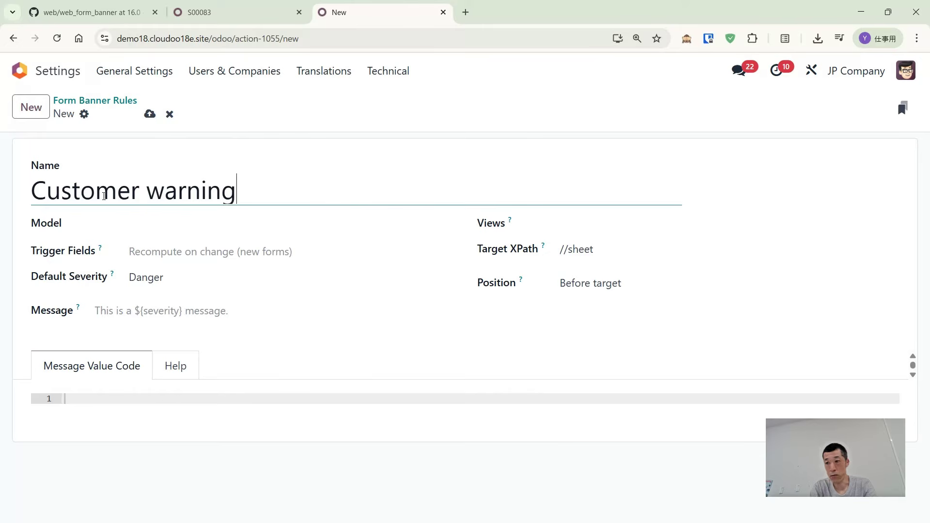
# Set the rule's model to Sales Order and add Customer (Sales Order) as its trigger field
pyautogui.click(173, 226)
pyautogui.write('sale')
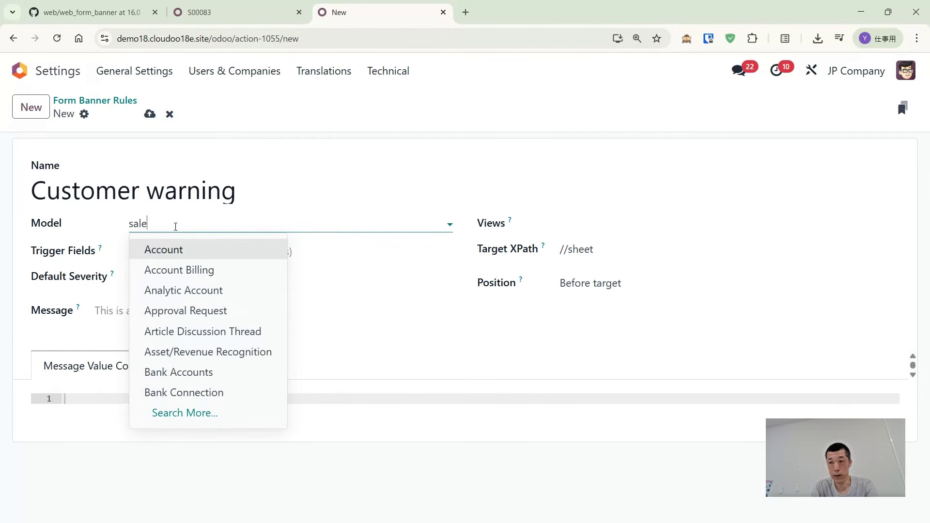
pyautogui.press('Return')
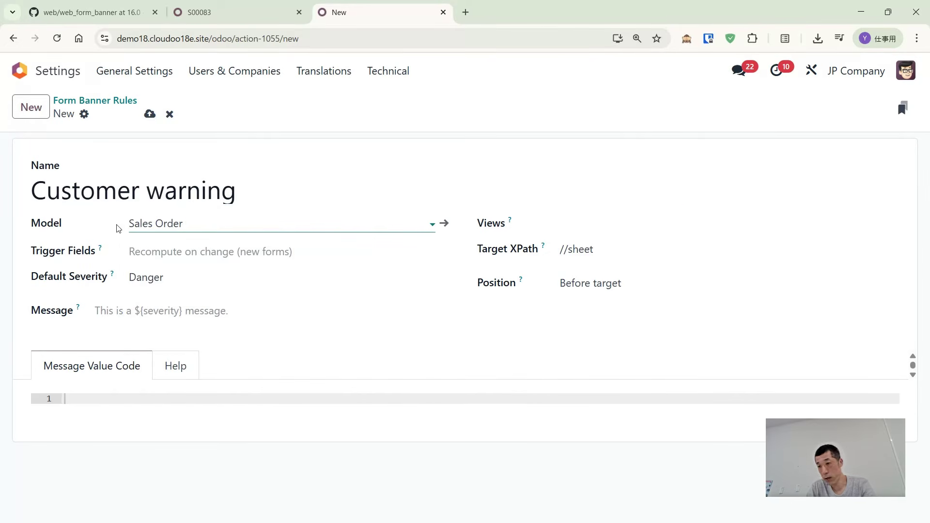
pyautogui.click(152, 251)
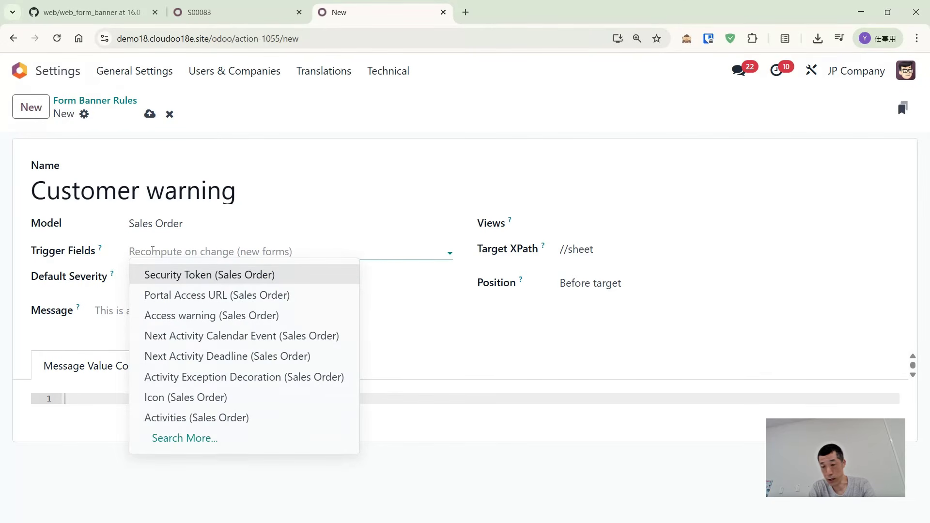
pyautogui.write('customer')
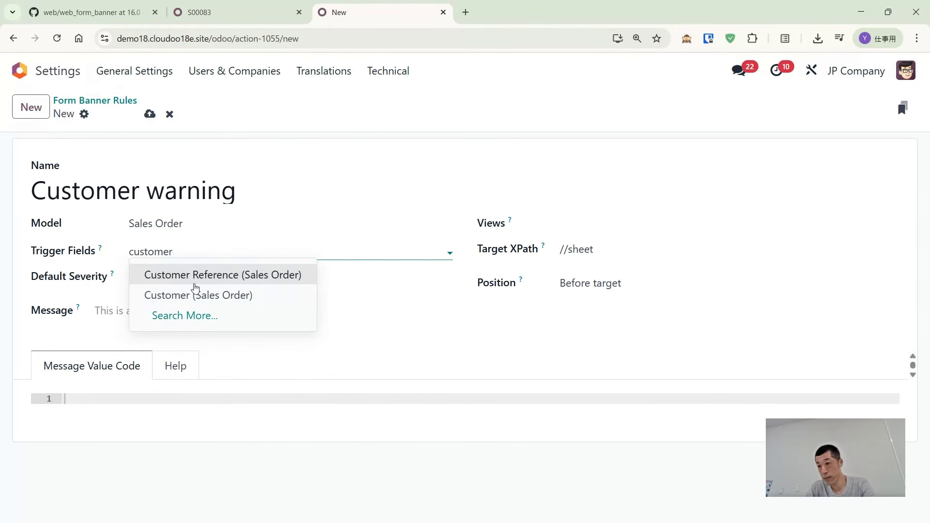
pyautogui.click(207, 297)
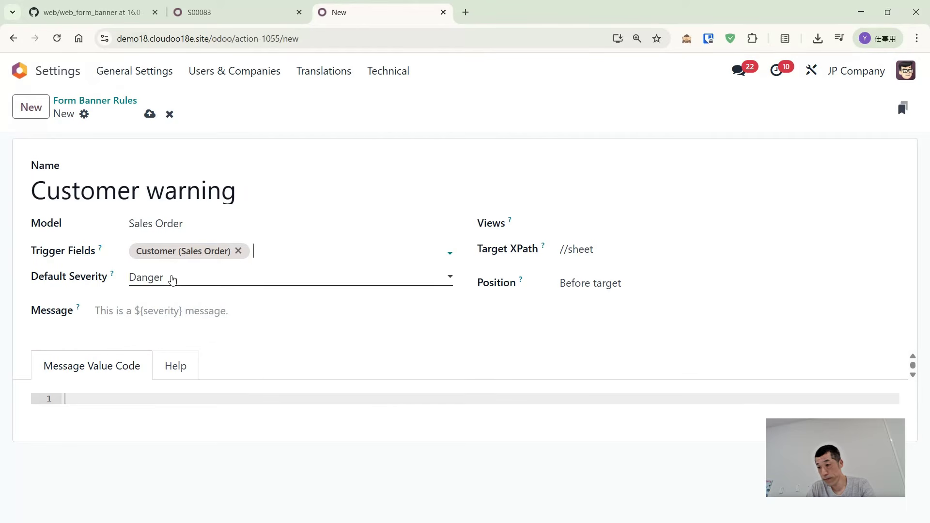
# Enter ${warn_msg} as the rule's message
pyautogui.click(159, 311)
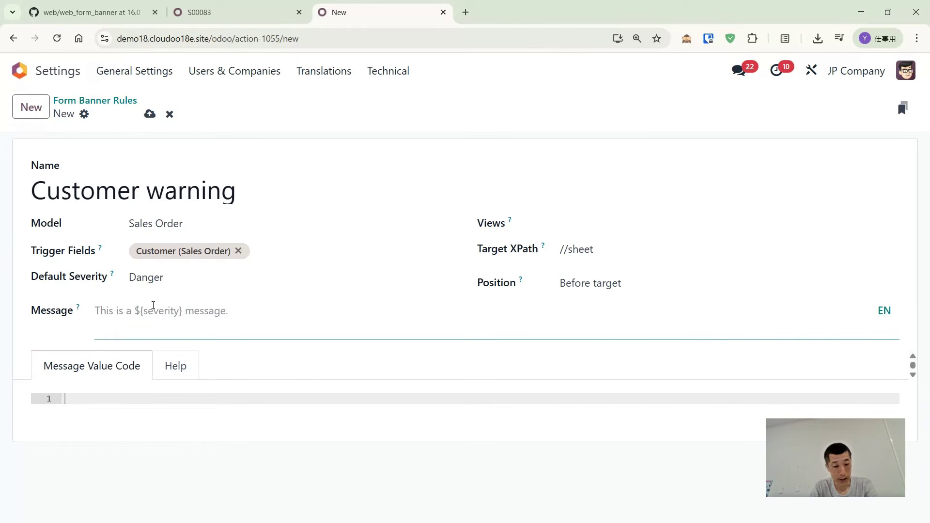
pyautogui.write('${}')
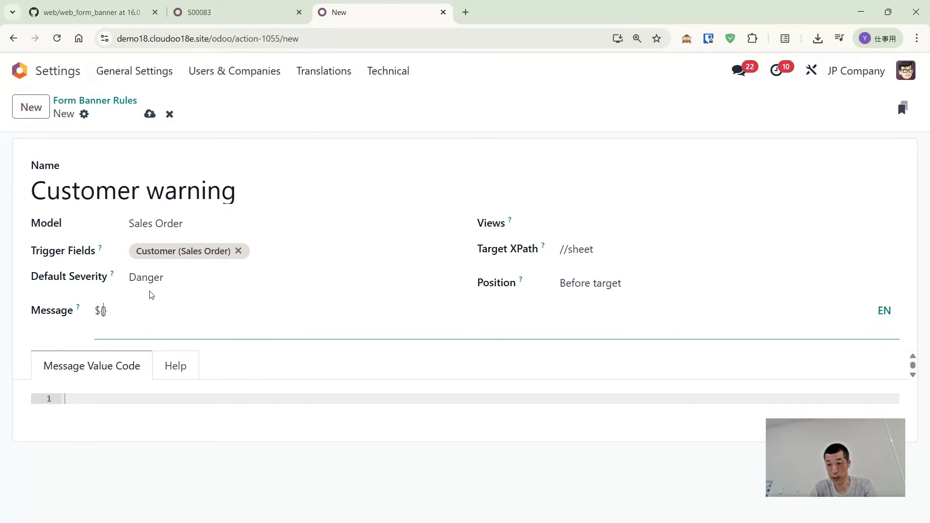
pyautogui.write('warn_mes')
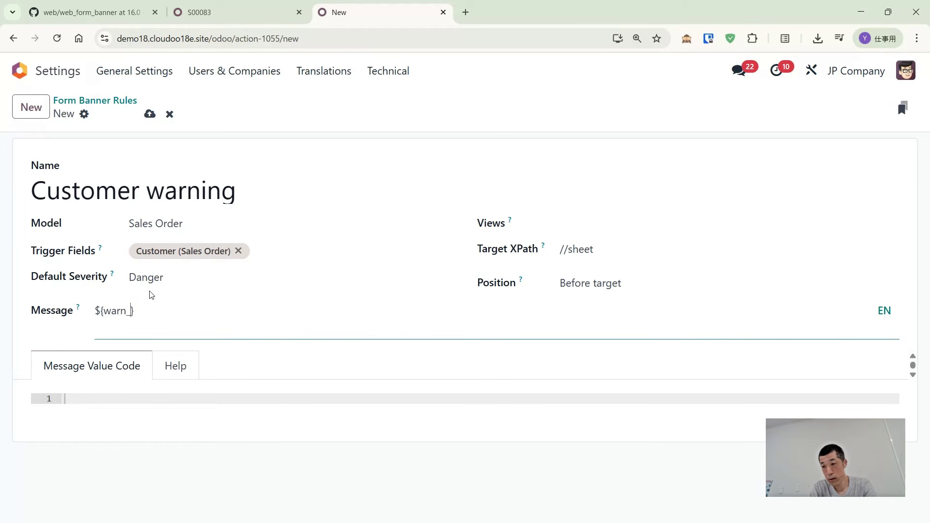
pyautogui.press('BackSpace')
pyautogui.write('g')
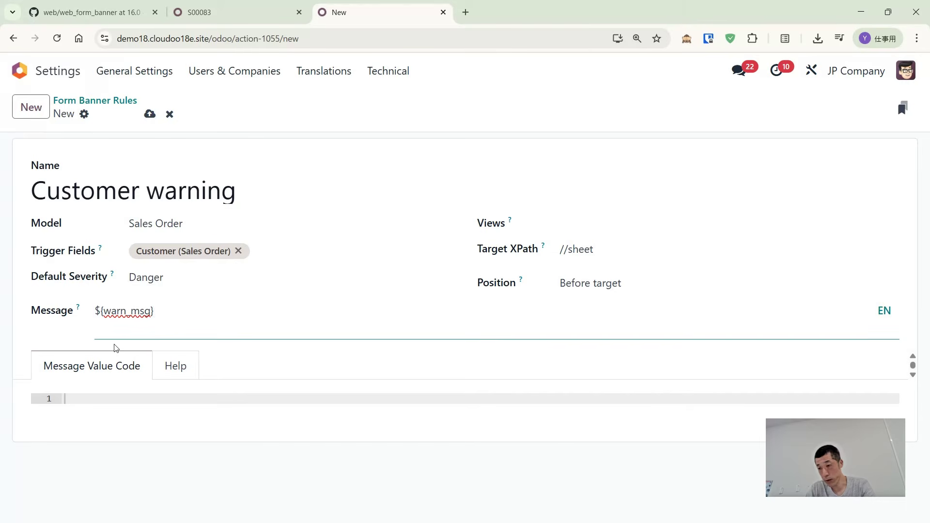
# Write the first line of the Message Value Code as warn_msg = draft.partner_id.sale_warn_msg
pyautogui.click(76, 401)
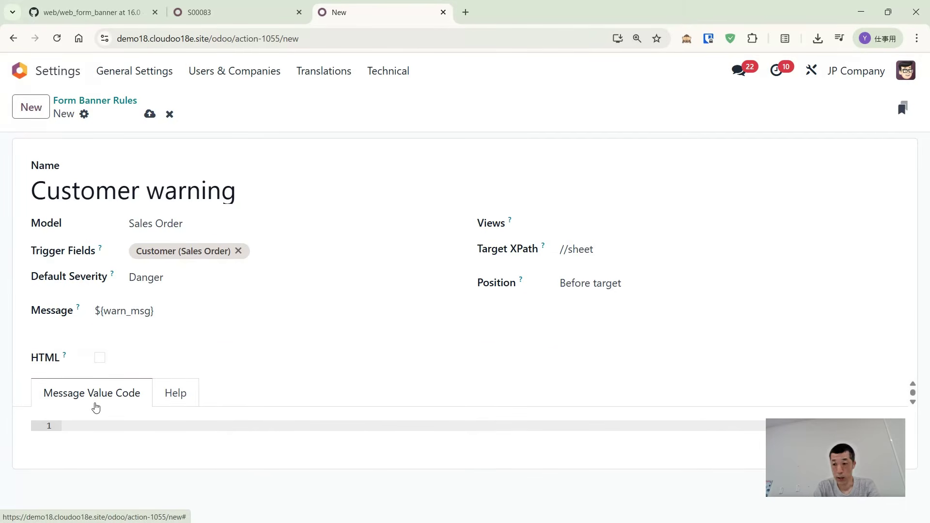
pyautogui.click(128, 423)
pyautogui.write('j')
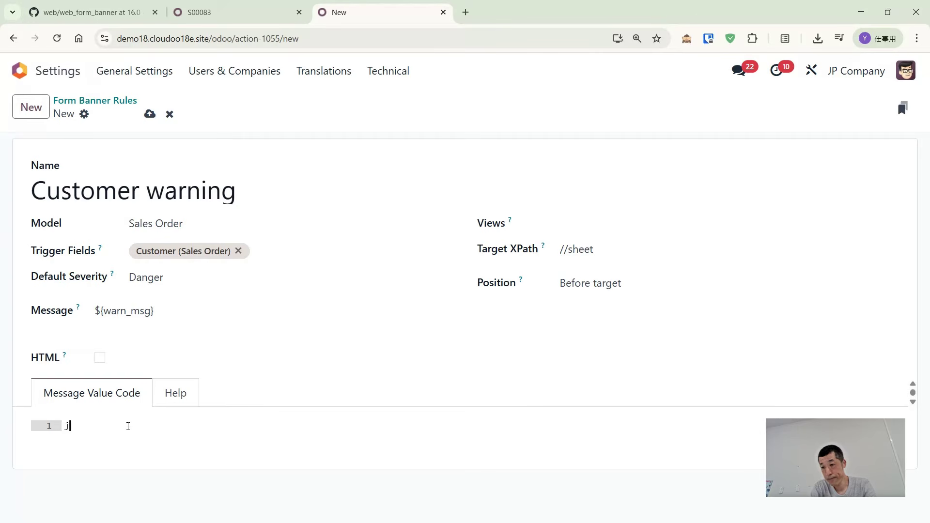
pyautogui.write('warn_msg = ji')
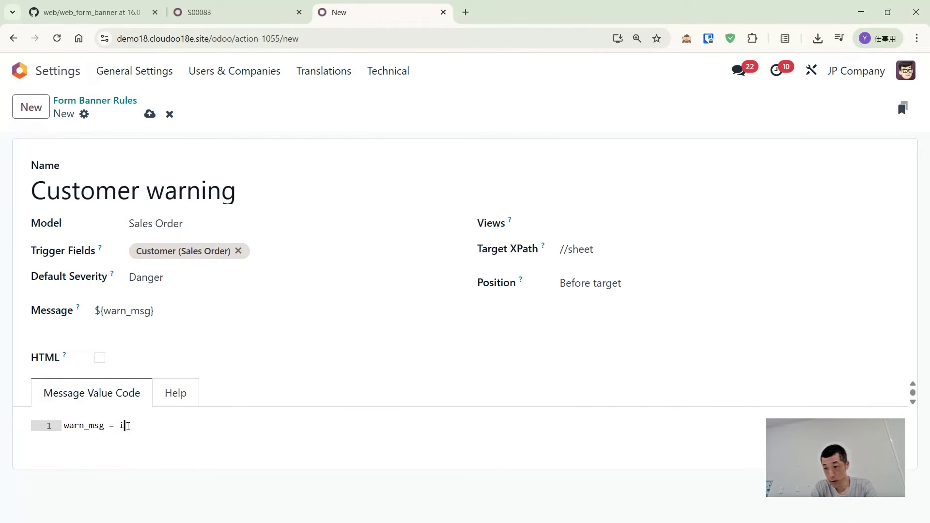
pyautogui.press('BackSpace')
pyautogui.press('BackSpace')
pyautogui.write('dra')
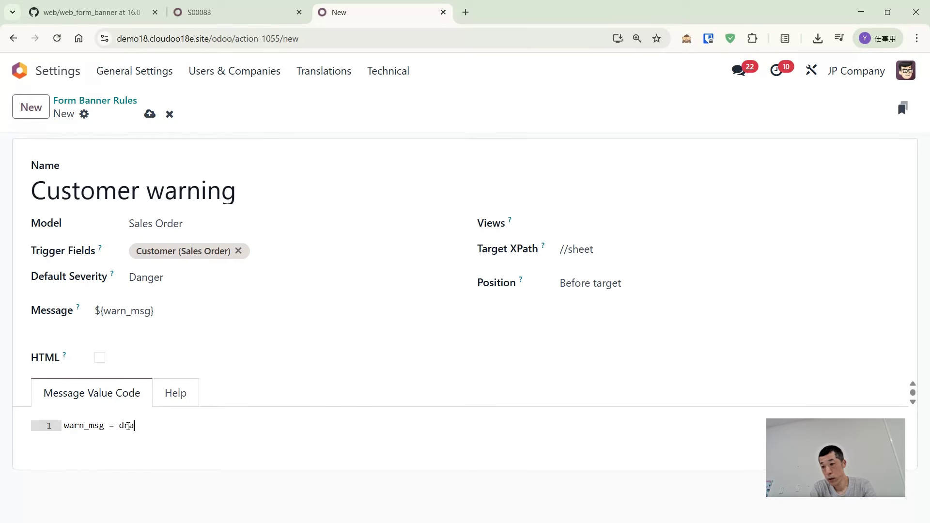
pyautogui.write('ft.partner_')
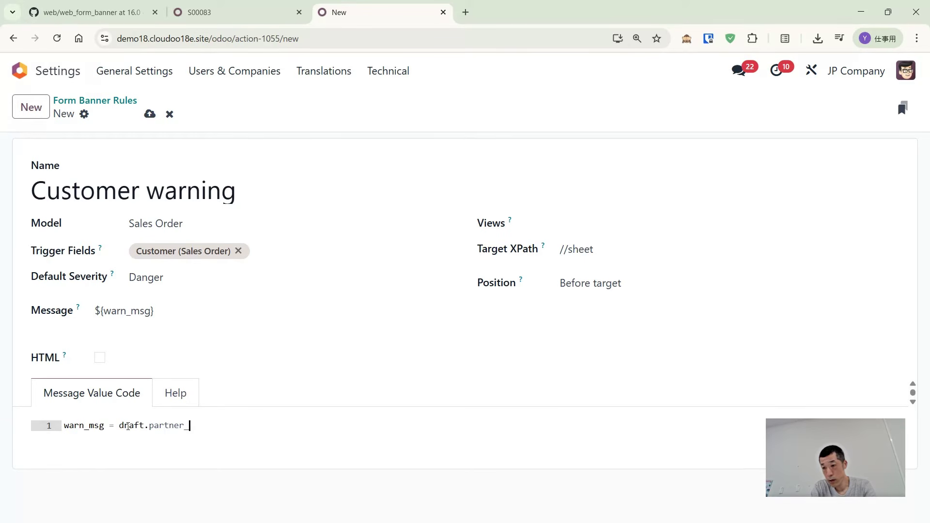
pyautogui.write('id')
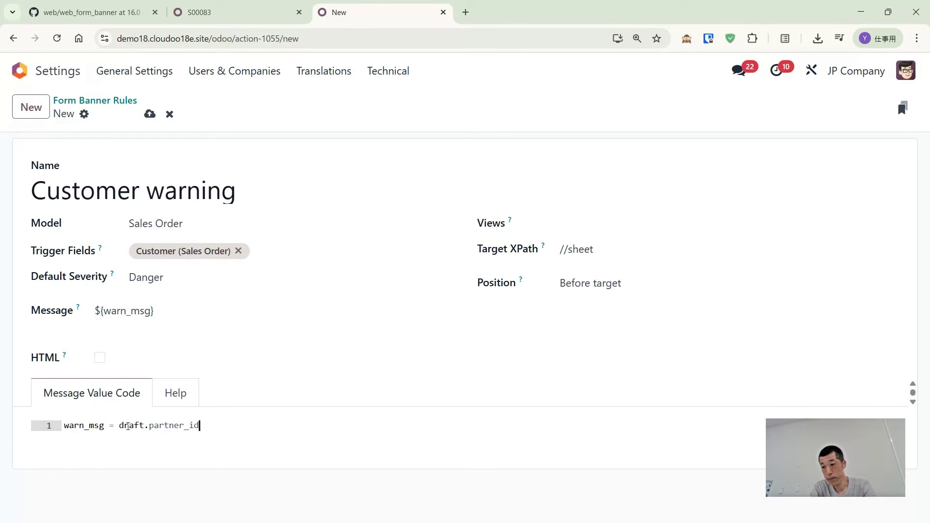
pyautogui.write('.')
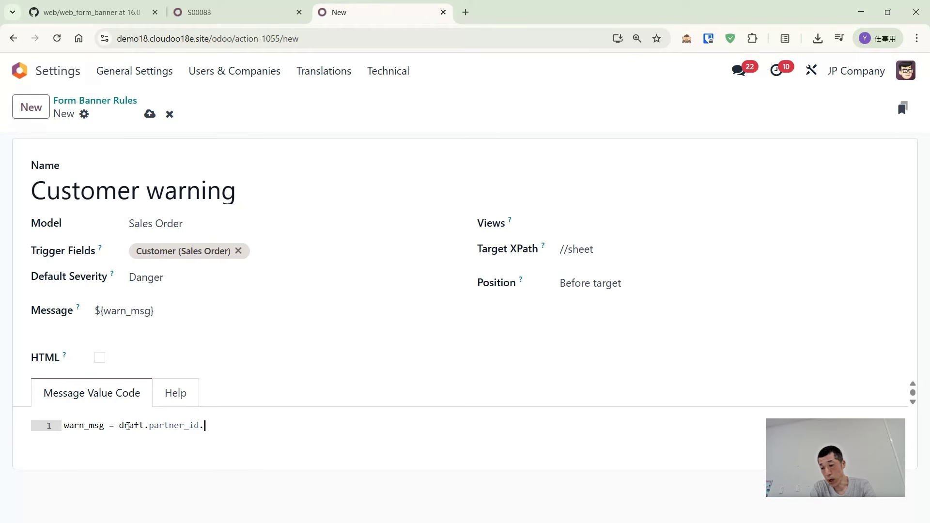
pyautogui.write('.jiwsa')
pyautogui.press('BackSpace')
pyautogui.write('sale_warn')
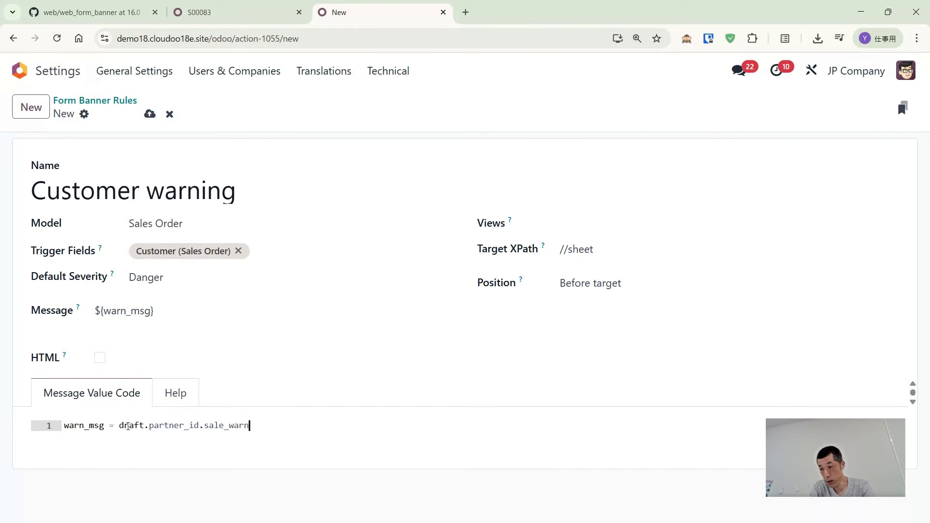
pyautogui.write('_msg')
pyautogui.press('Return')
# Start the second line of the Message Value Code with result = {}
pyautogui.write('j')
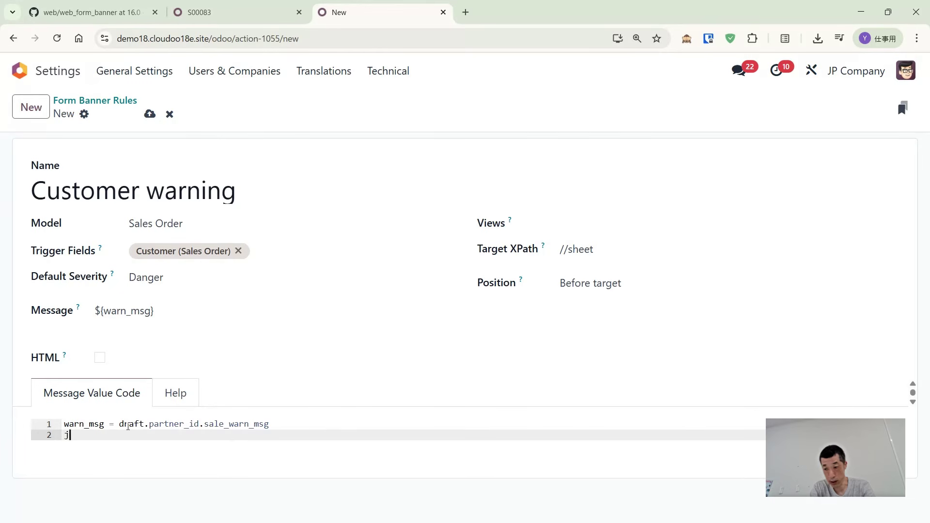
pyautogui.write('ji')
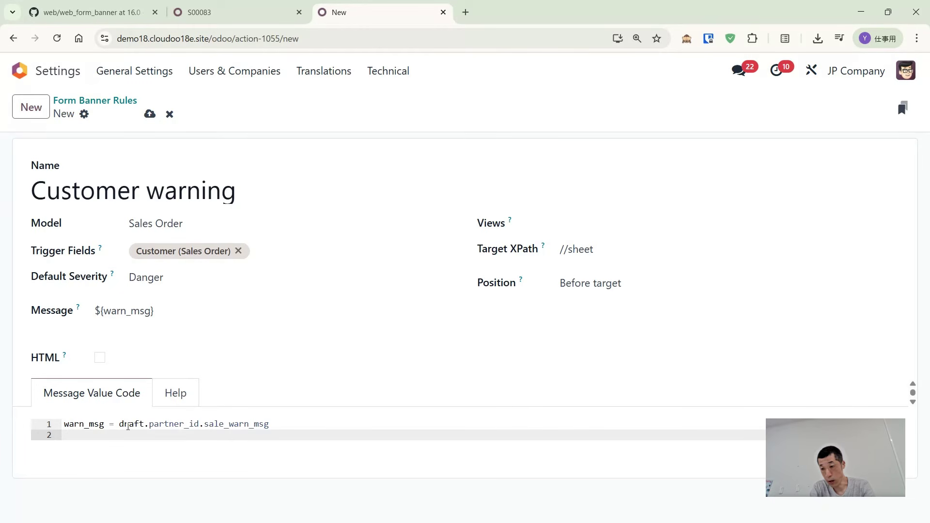
pyautogui.write('u')
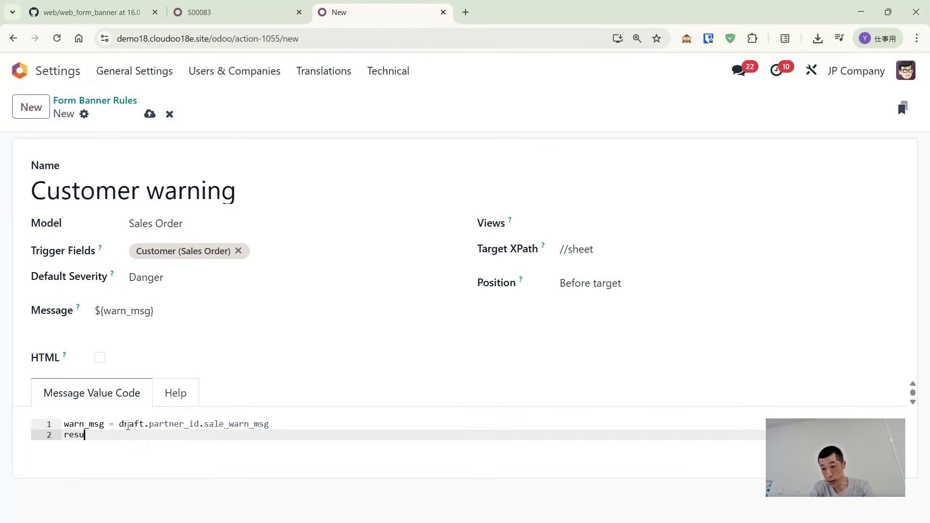
pyautogui.write('t lt i')
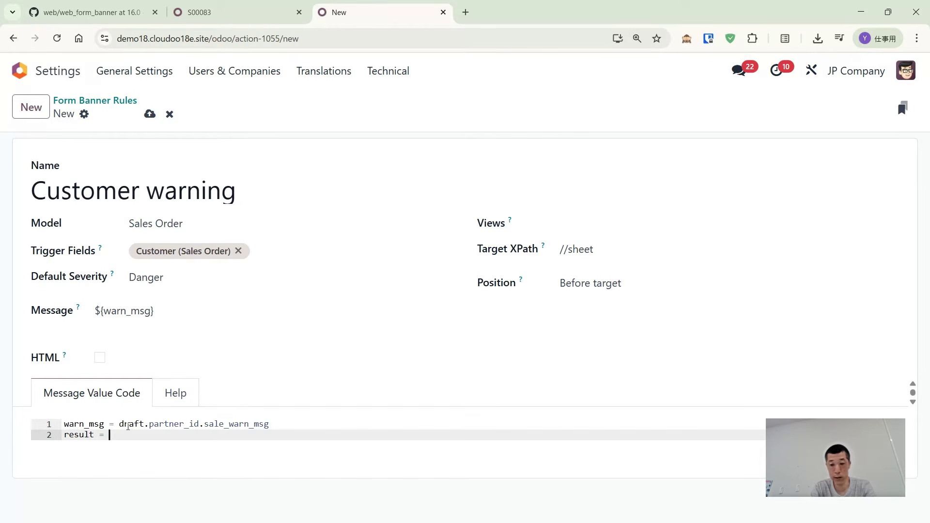
pyautogui.write('{}')
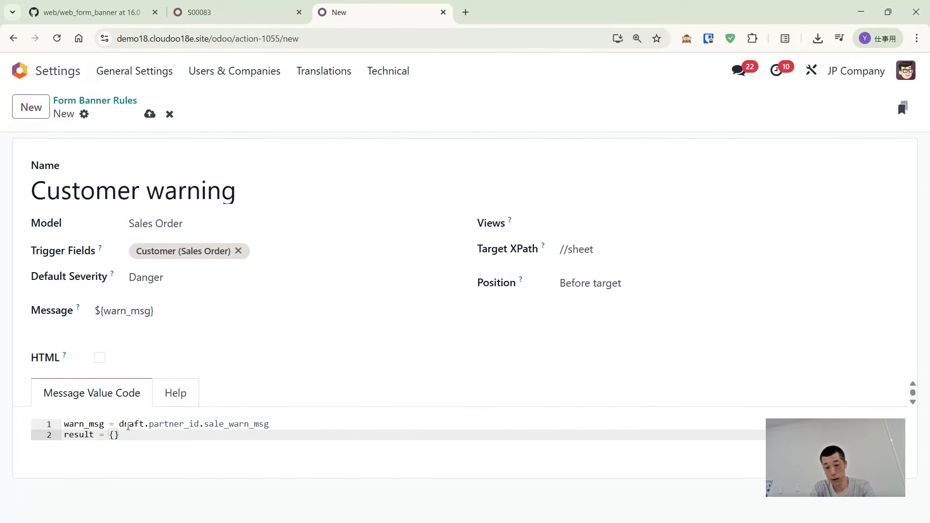
# Fill the result dictionary with "visibility" bool(warn_msg)
pyautogui.write("'")
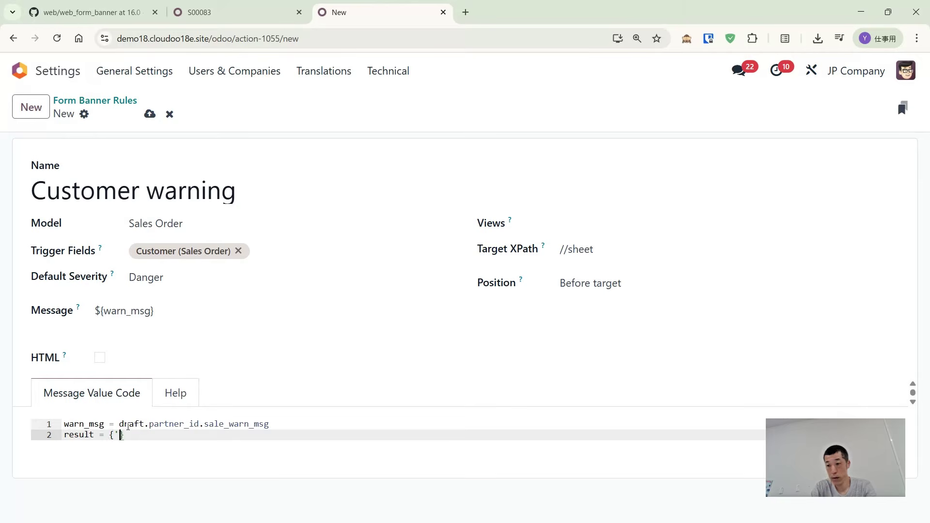
pyautogui.write('visibil')
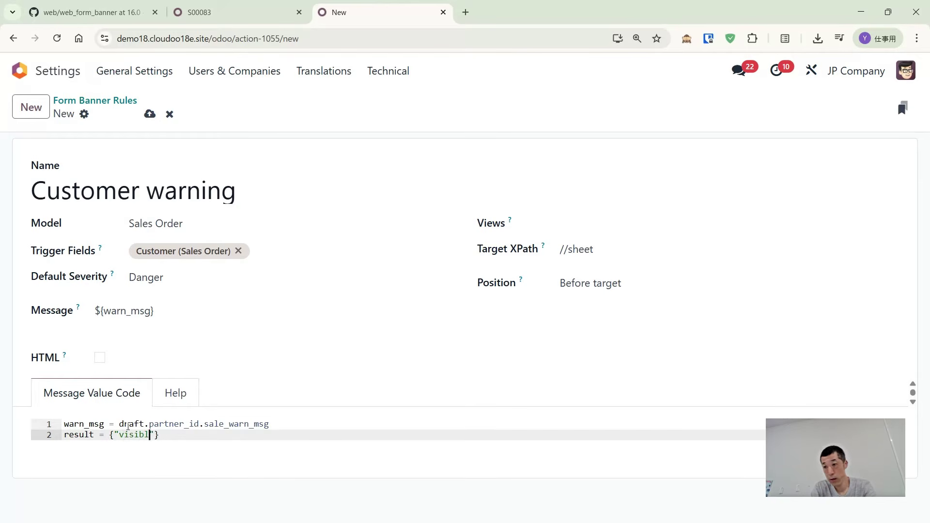
pyautogui.write('ity')
pyautogui.write(' bool()')
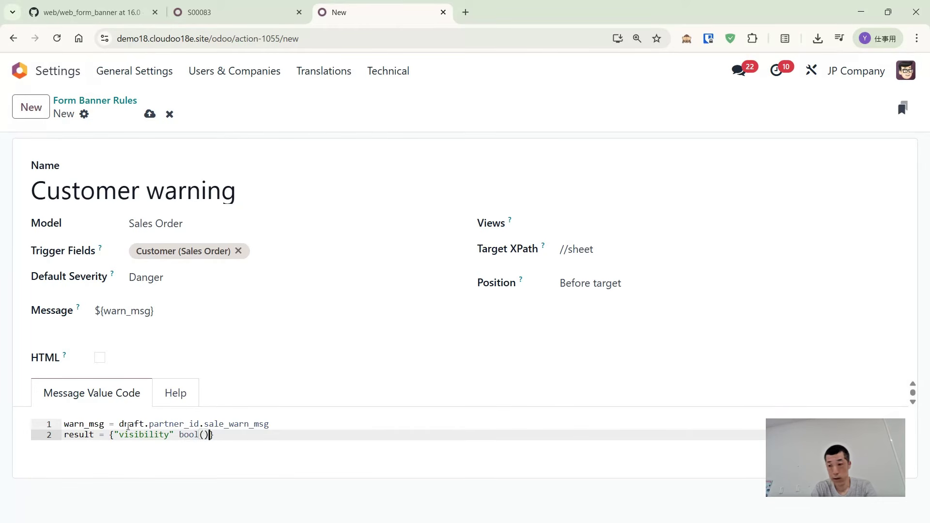
pyautogui.write('warn_ms')
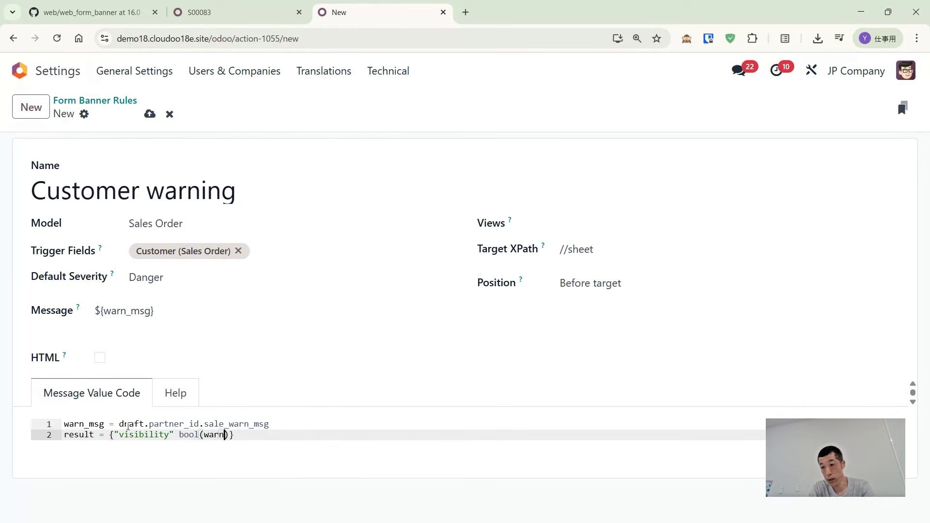
pyautogui.write('g)')
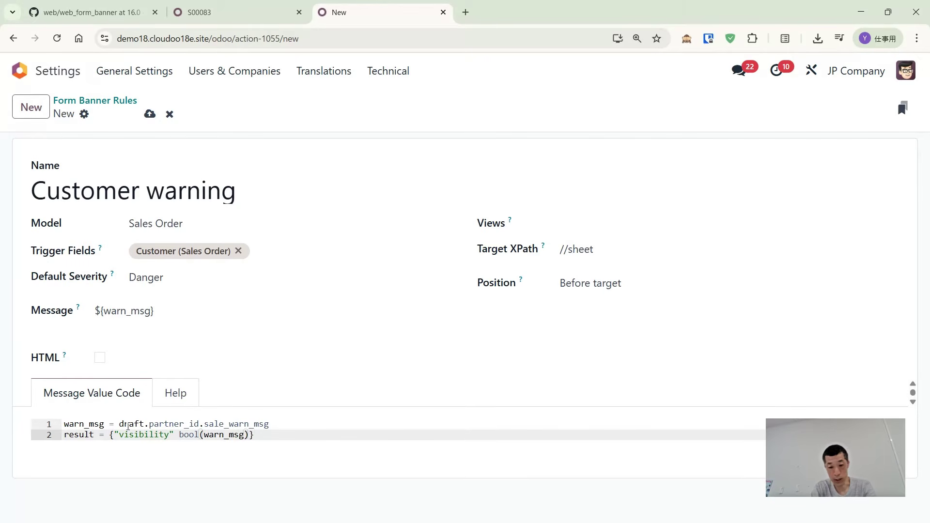
# Add the entry "warn_msg": warn_msg to the result dictionary and save the rule
pyautogui.write(', j')
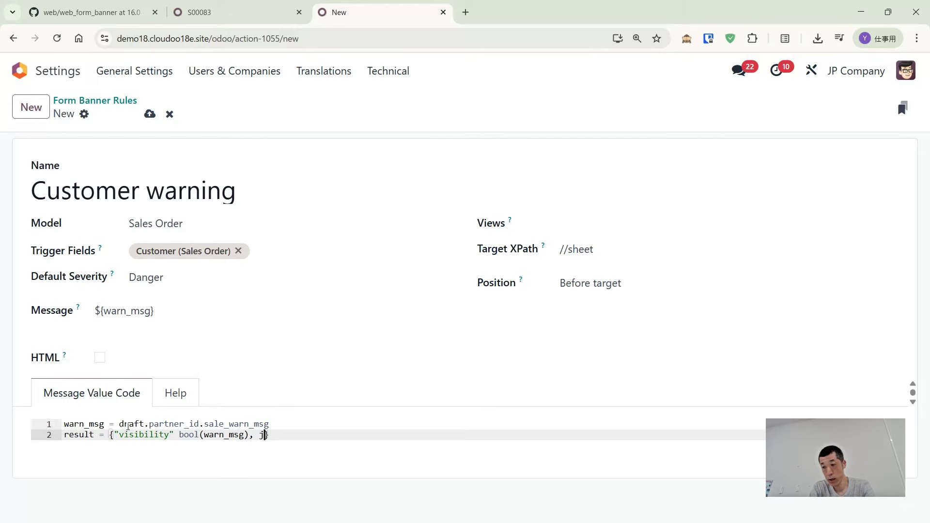
pyautogui.press('BackSpace')
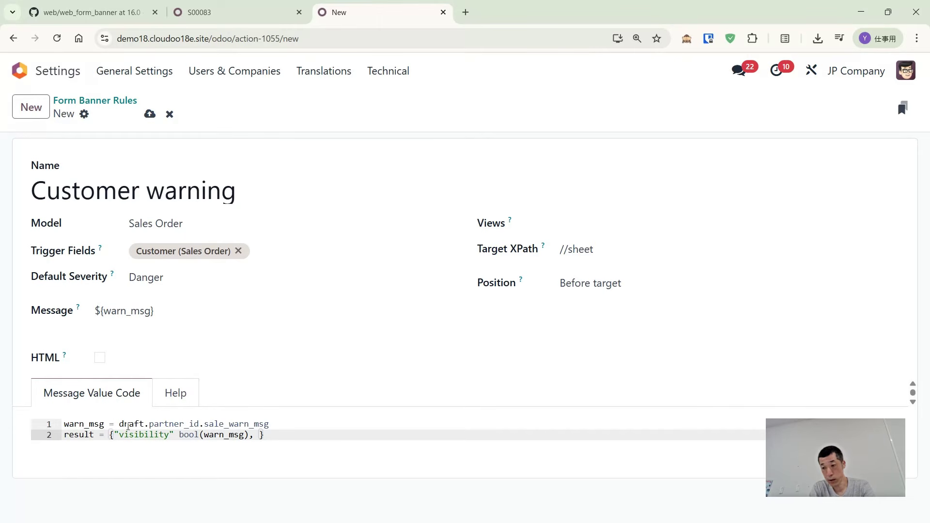
pyautogui.write('"')
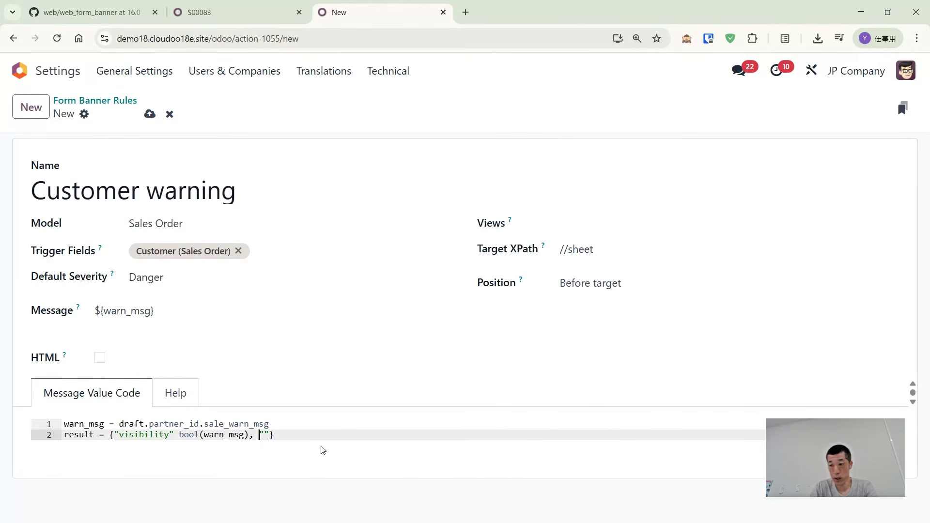
pyautogui.write('warn_ms')
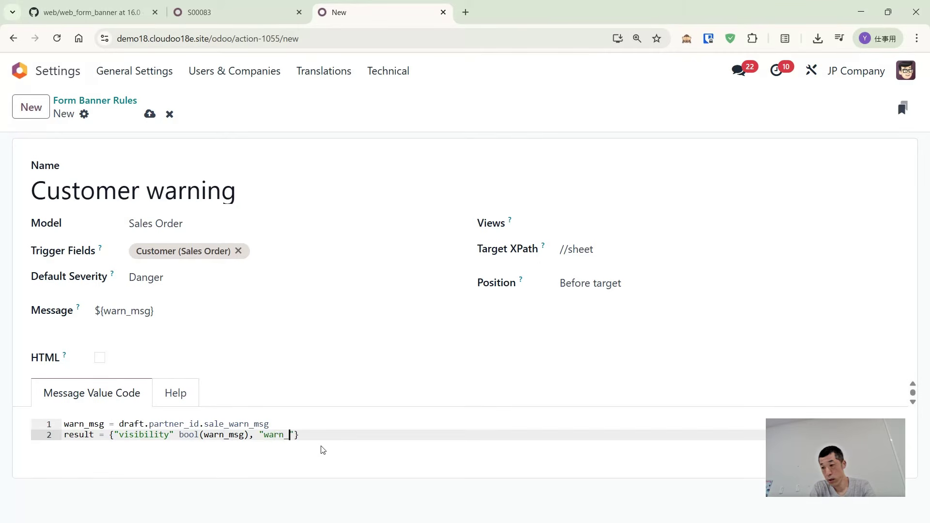
pyautogui.write('g"')
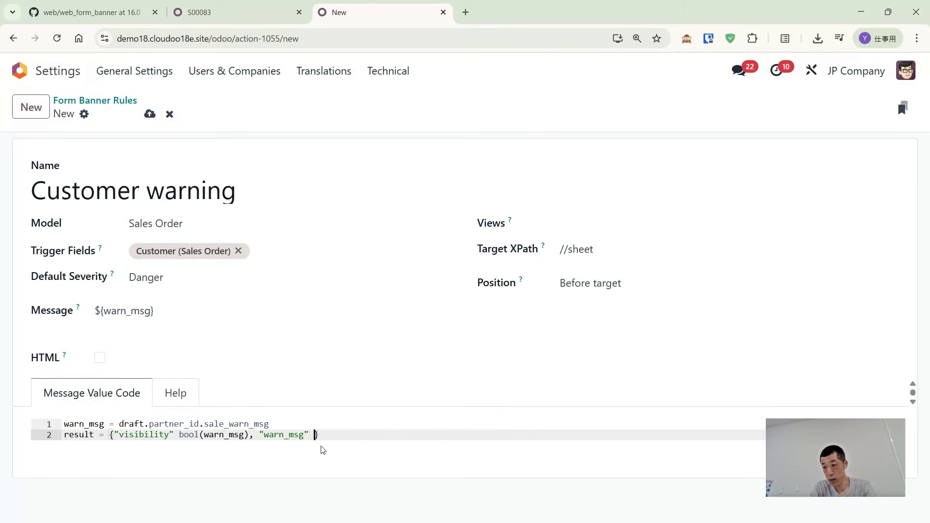
pyautogui.press('BackSpace')
pyautogui.write(': warn_ms')
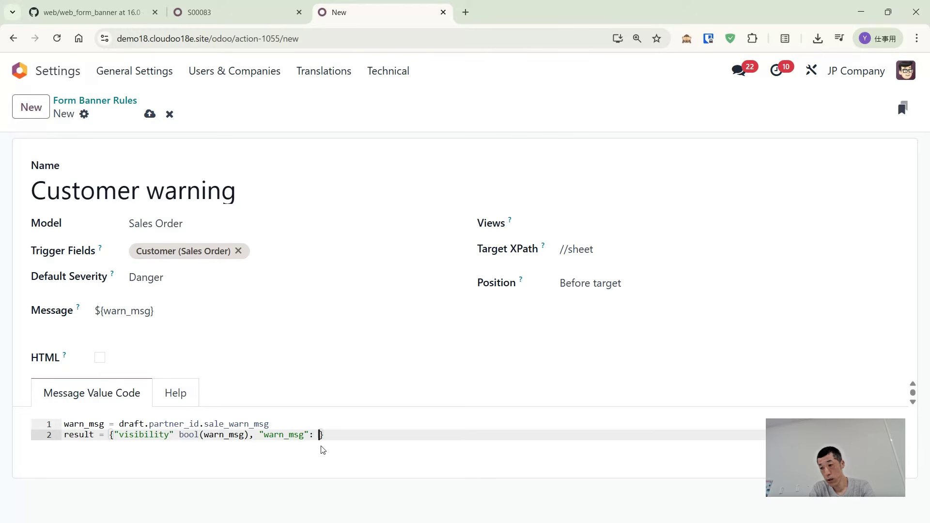
pyautogui.write('g')
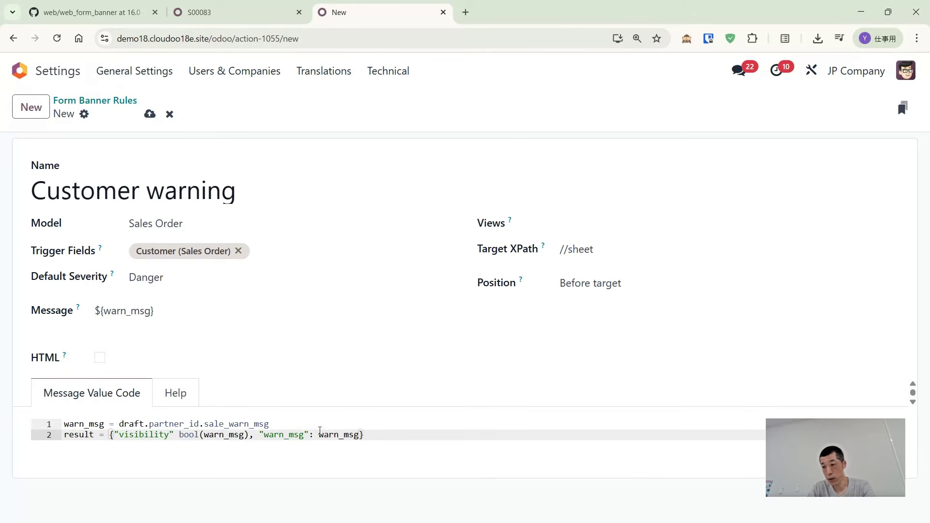
pyautogui.hotkey('alt', 's')
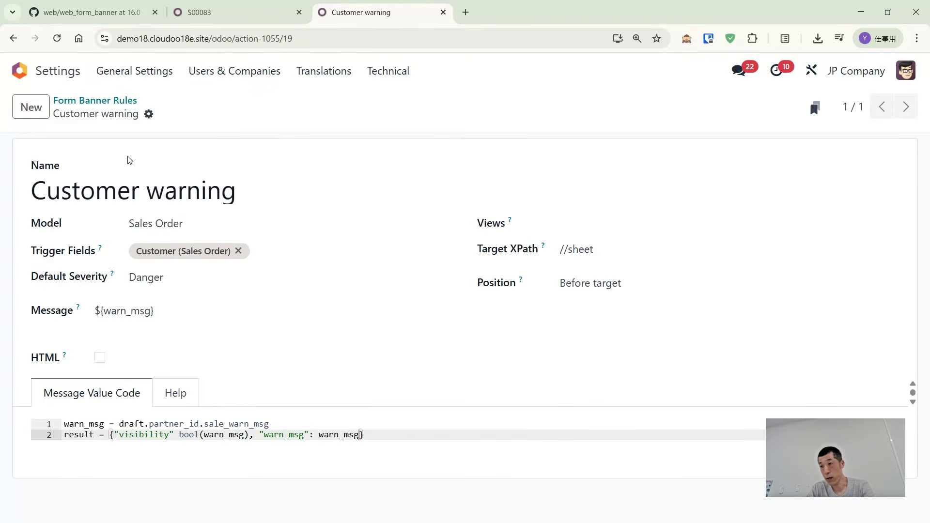
# Check quotation S00083 for the banner, dismiss the error dialog and return to the Customer warning rule
pyautogui.click(185, 13)
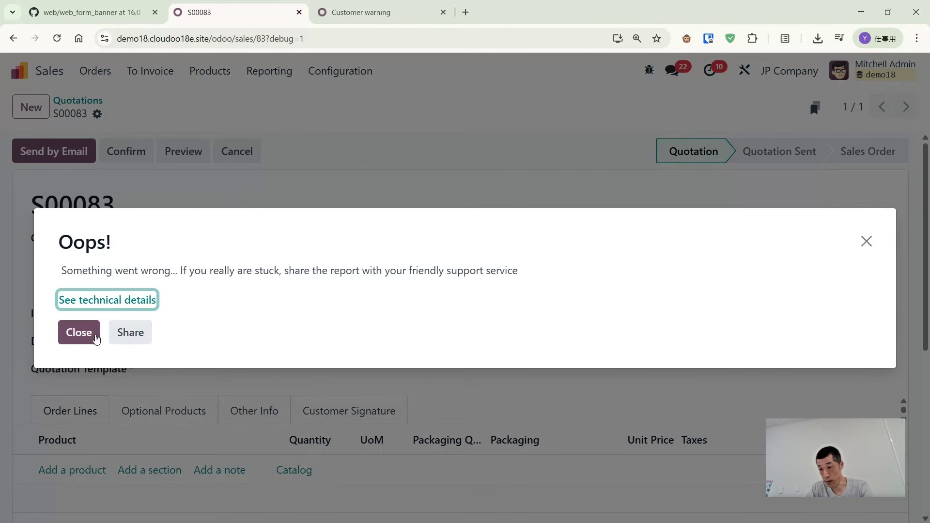
pyautogui.click(866, 243)
pyautogui.click(361, 19)
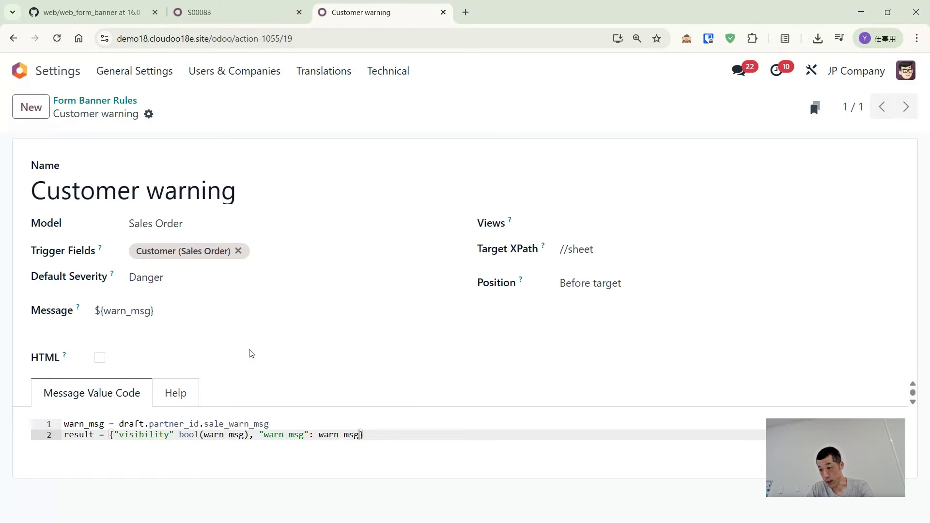
# Insert the missing colon after "visibility" in the result dictionary and save the rule
pyautogui.click(230, 436)
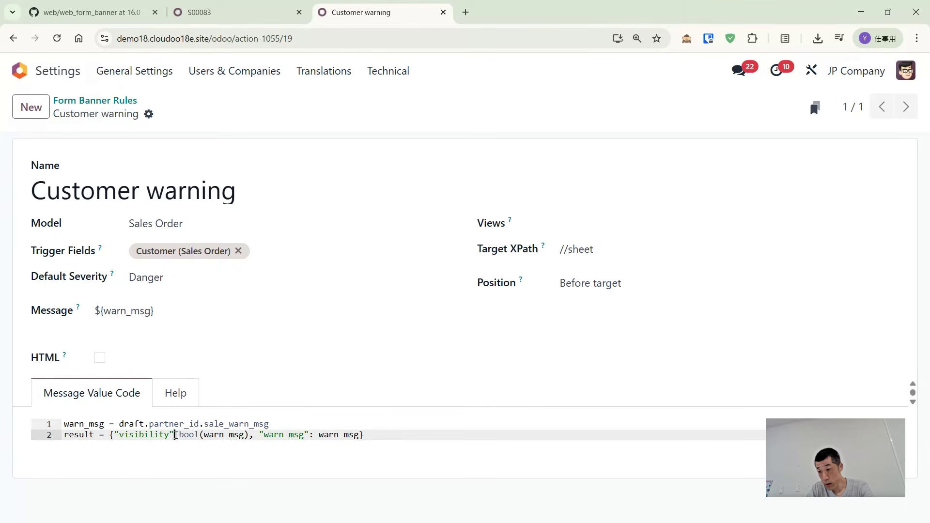
pyautogui.write(':')
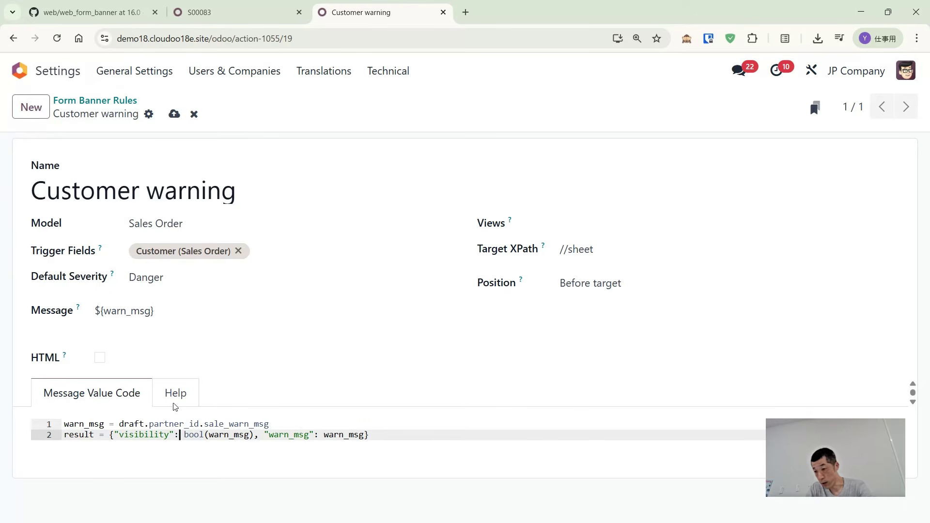
pyautogui.hotkey('alt', 's')
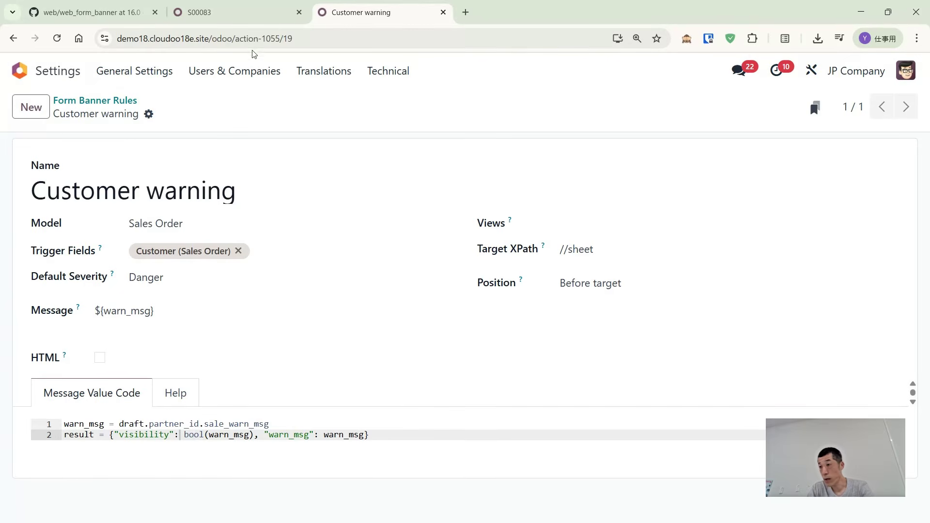
# Reload quotation S00083, change its customer to My Company (San Francisco) and save and reload the quotation
pyautogui.click(236, 22)
pyautogui.press('F5')
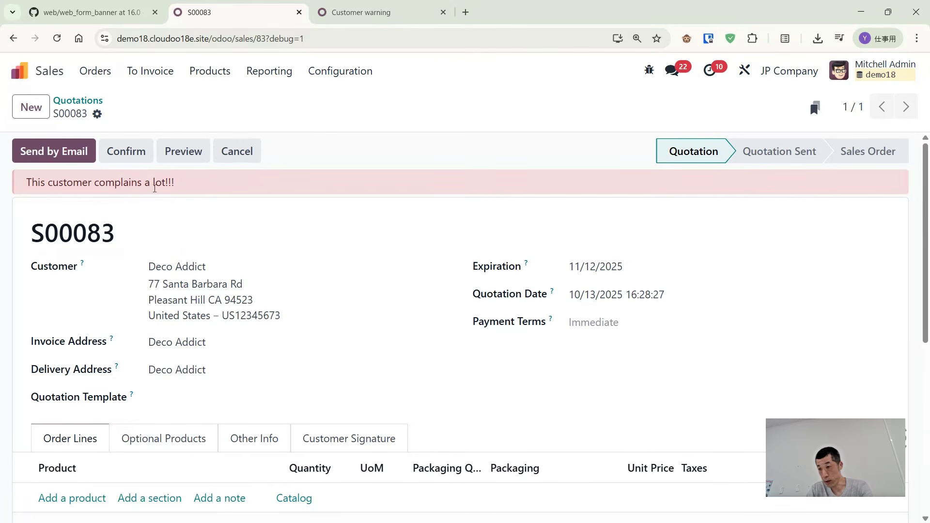
pyautogui.click(207, 265)
pyautogui.click(199, 313)
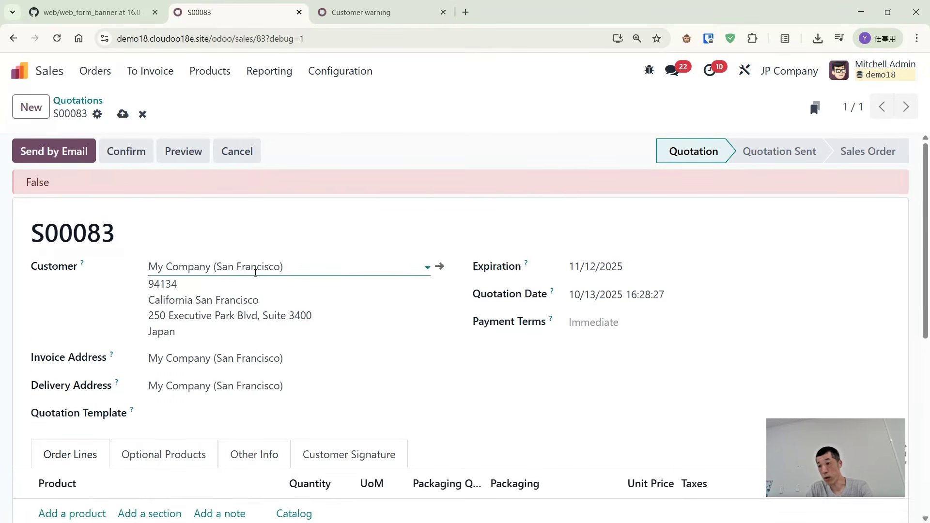
pyautogui.click(258, 235)
pyautogui.press('F5')
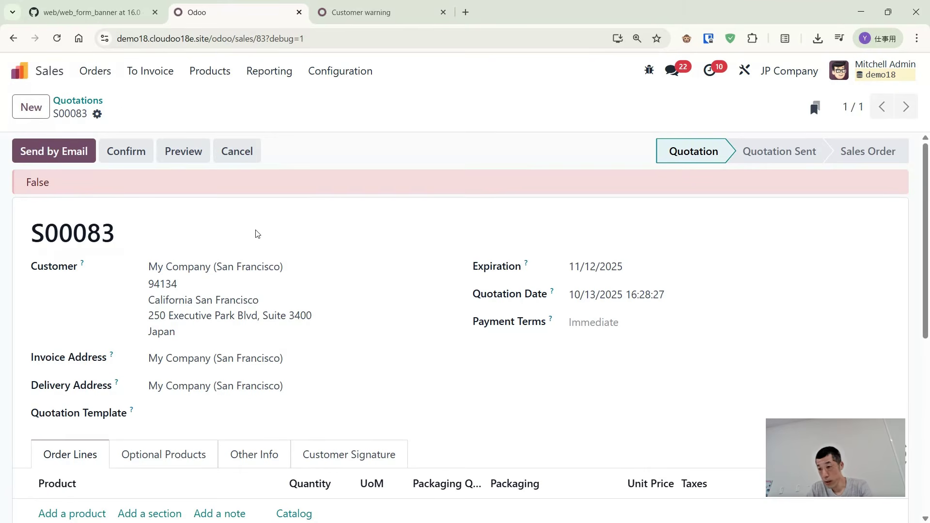
# Set the quotation's customer to Deco Addict, select that customer again and dismiss the warning popups
pyautogui.click(223, 267)
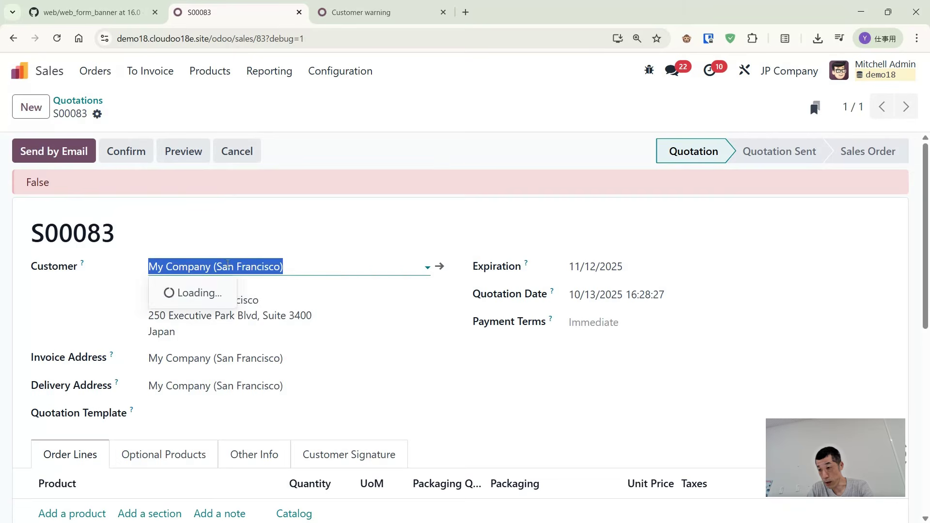
pyautogui.click(193, 293)
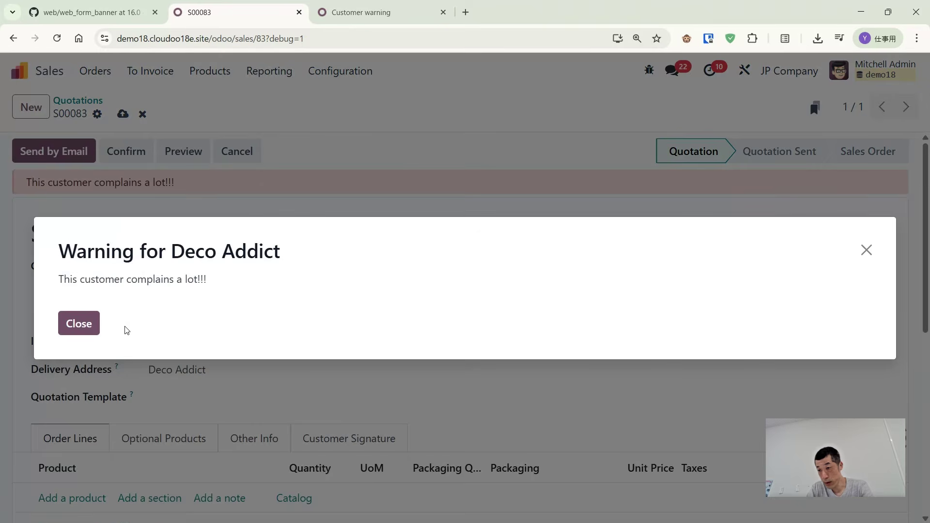
pyautogui.click(79, 323)
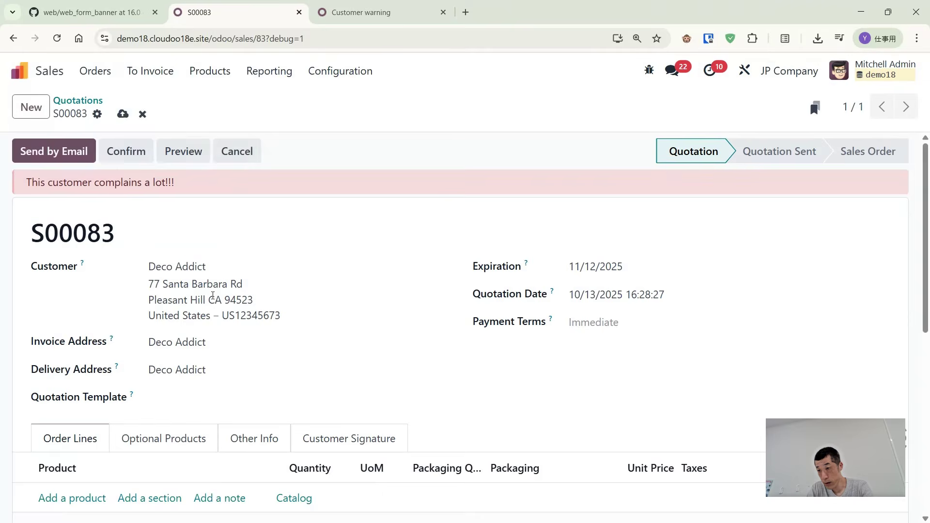
pyautogui.click(224, 267)
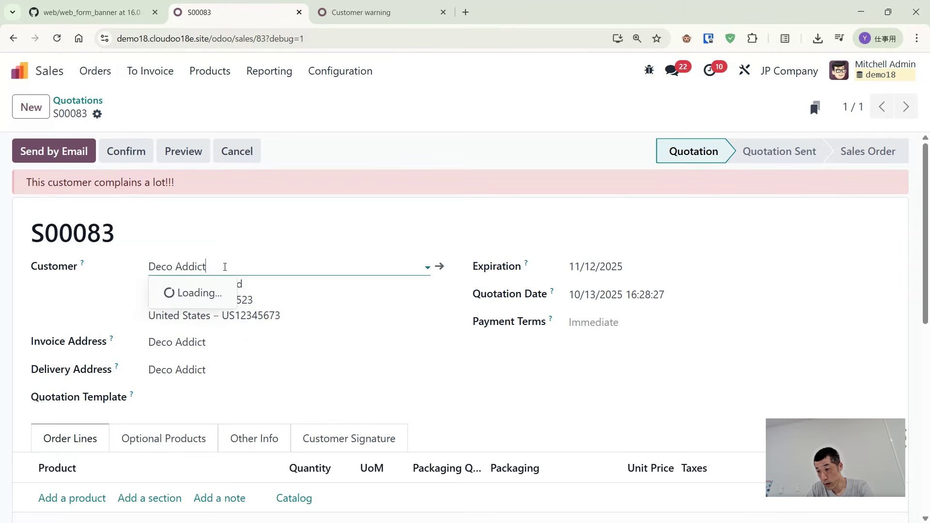
pyautogui.click(209, 292)
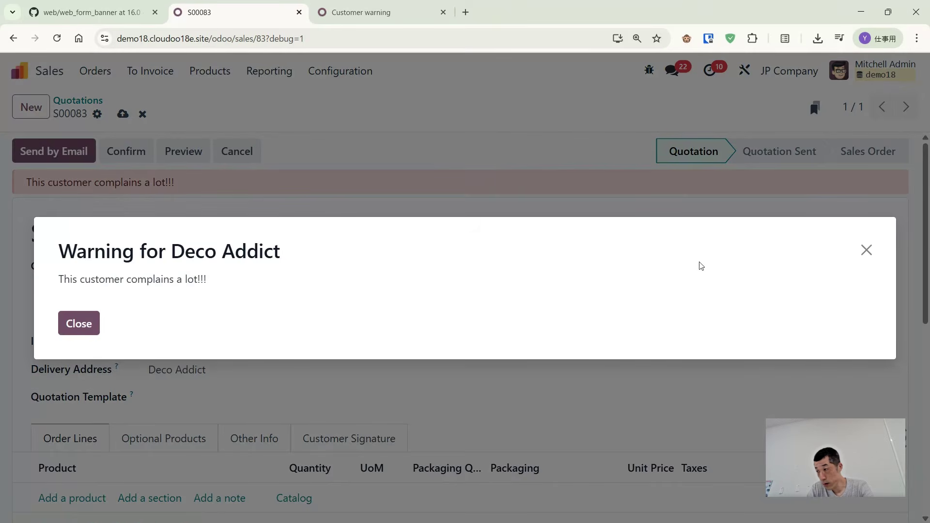
pyautogui.click(866, 250)
# Replace the "visibility" key with "visible" in the Customer warning rule's result dictionary and save the rule
pyautogui.click(397, 14)
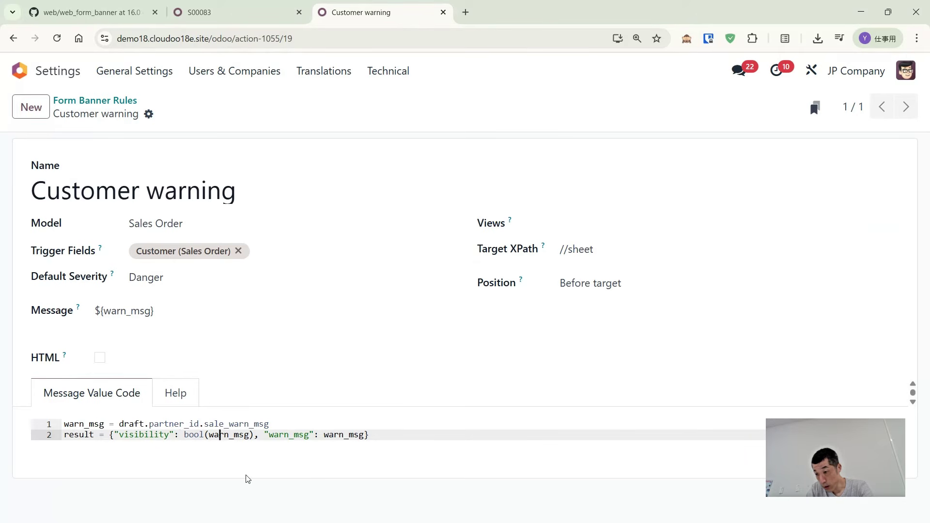
pyautogui.press('Left')
pyautogui.press('Left')
pyautogui.press('Left')
pyautogui.press('Left')
pyautogui.press('Left')
pyautogui.press('Left')
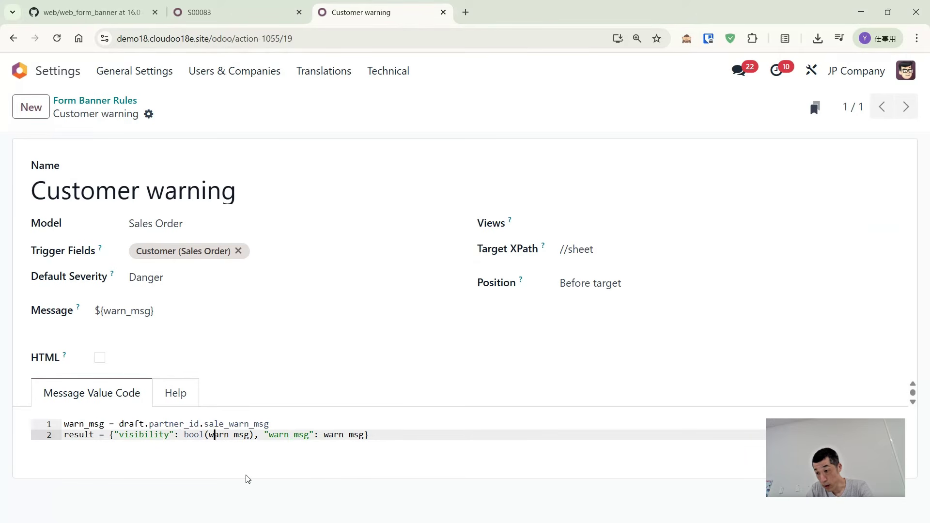
pyautogui.press('Left')
pyautogui.press('Left')
pyautogui.press('Left')
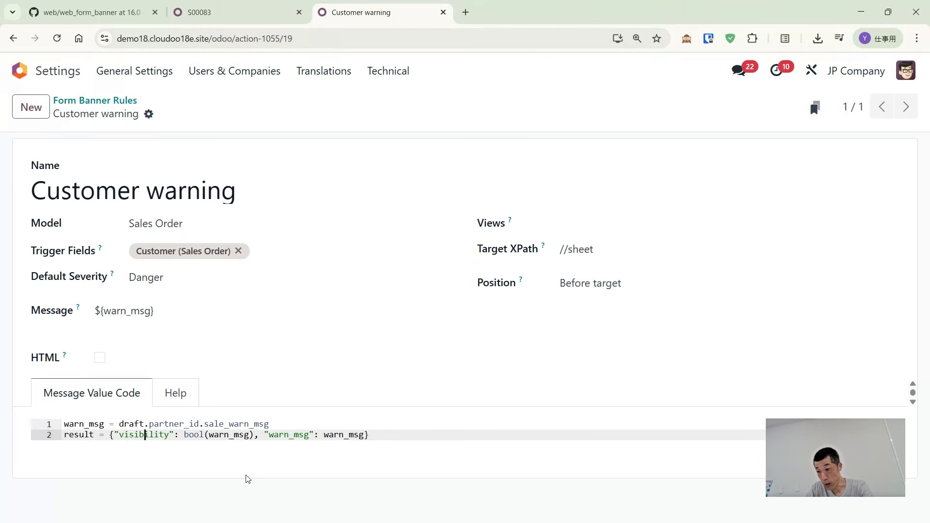
pyautogui.press('Right')
pyautogui.press('Right')
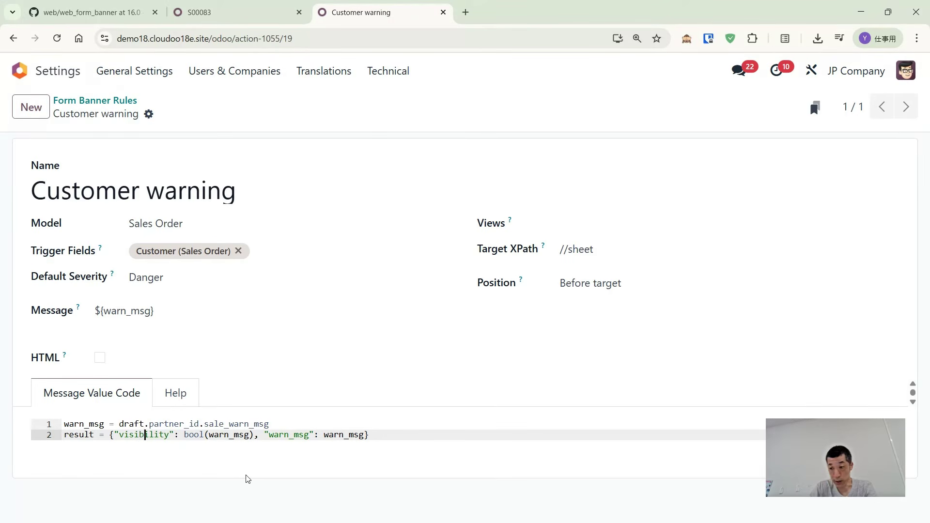
pyautogui.press('Delete')
pyautogui.press('Delete')
pyautogui.press('Delete')
pyautogui.press('Delete')
pyautogui.press('Delete')
pyautogui.write('le')
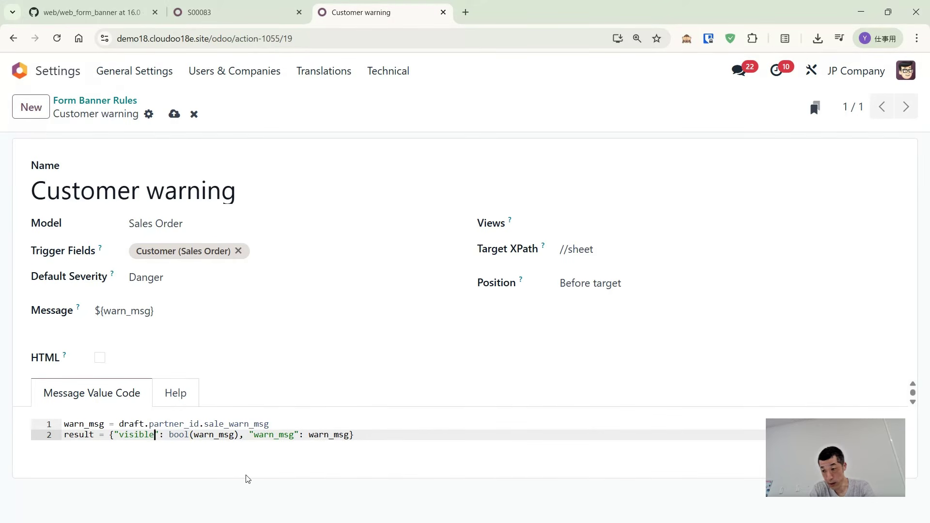
pyautogui.hotkey('alt', 's')
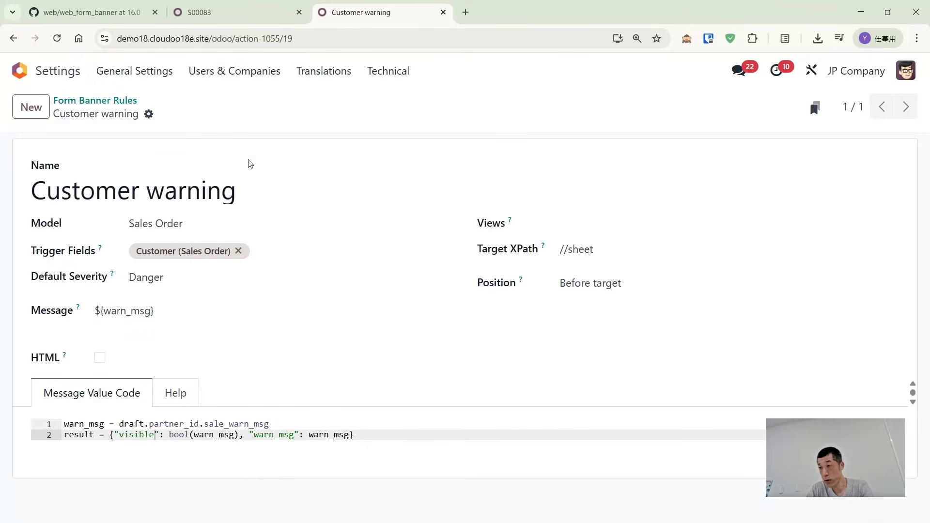
# Test the banner on reloaded quotation S00083 by switching the customer to My Company (San Francisco) and back to Deco Addict, and save
pyautogui.click(228, 15)
pyautogui.press('F5')
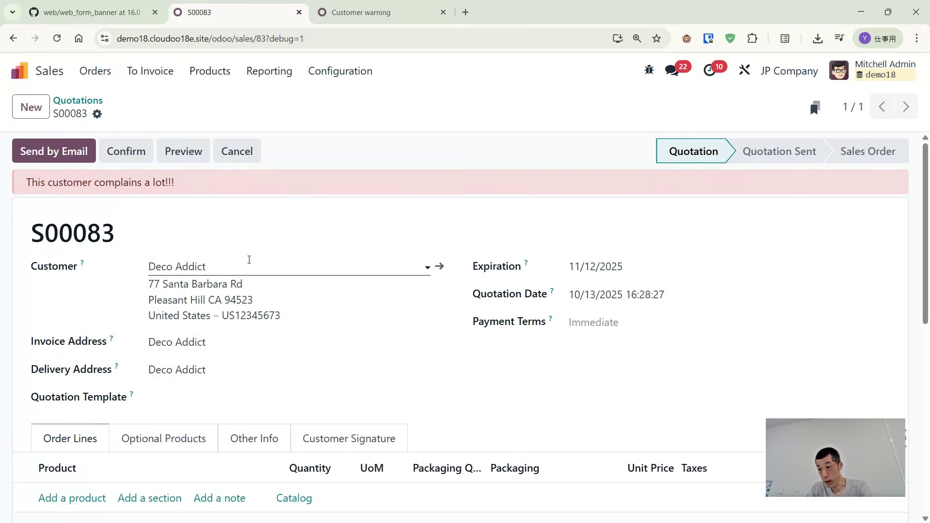
pyautogui.click(249, 260)
pyautogui.click(165, 313)
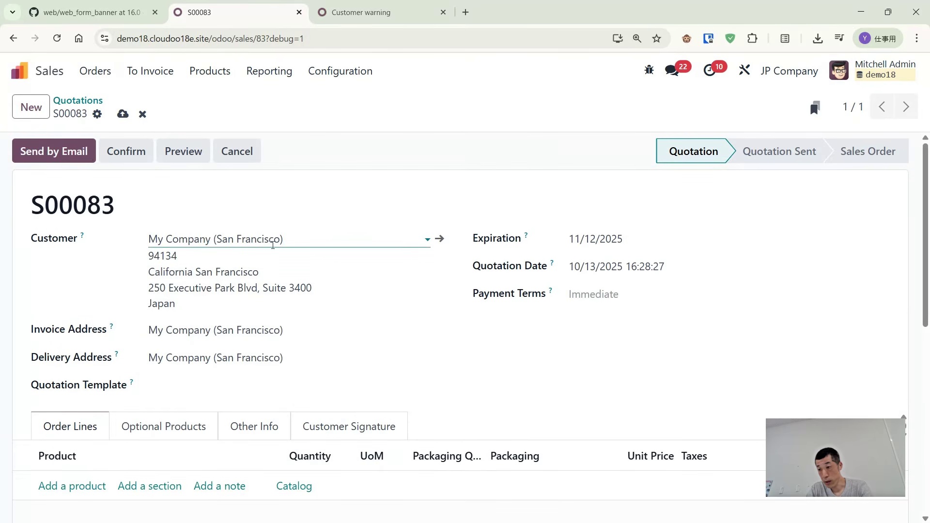
pyautogui.click(272, 245)
pyautogui.click(213, 266)
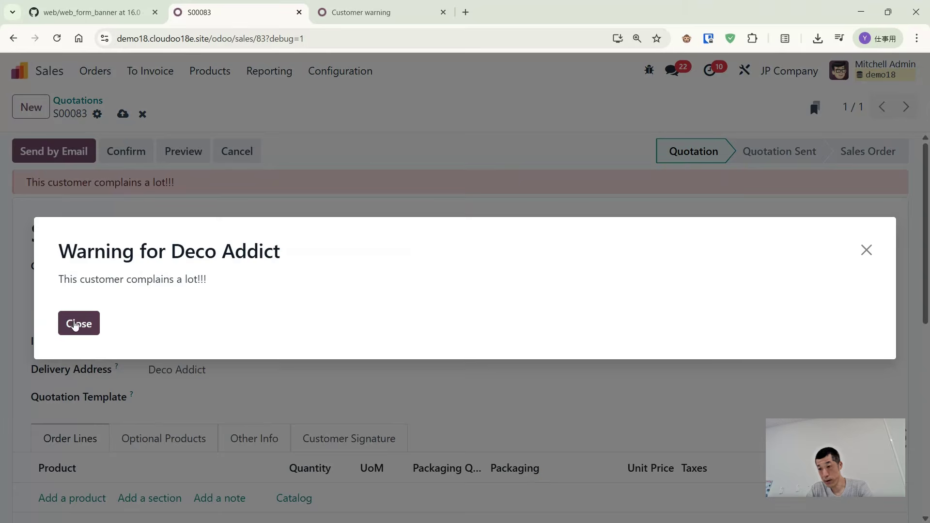
pyautogui.click(75, 325)
pyautogui.click(123, 114)
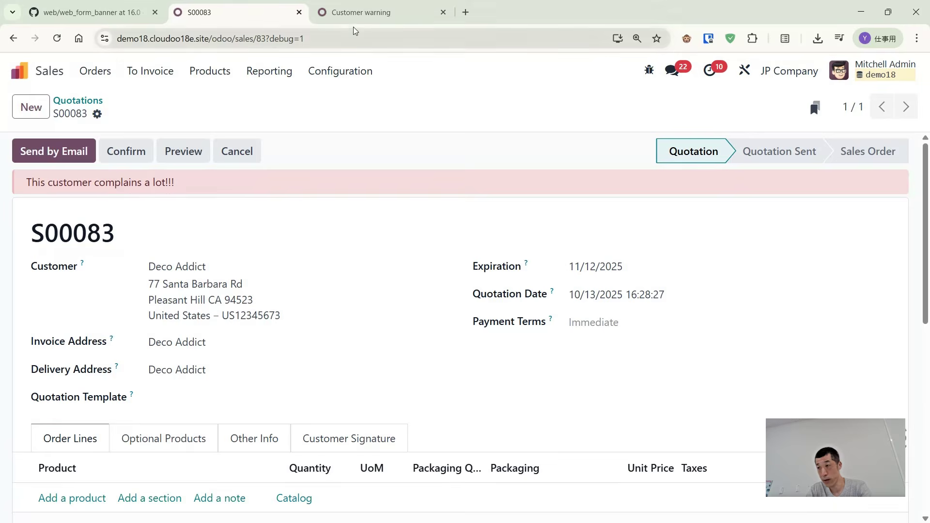
# Create a new form banner rule named "link to the previous order"
pyautogui.click(354, 13)
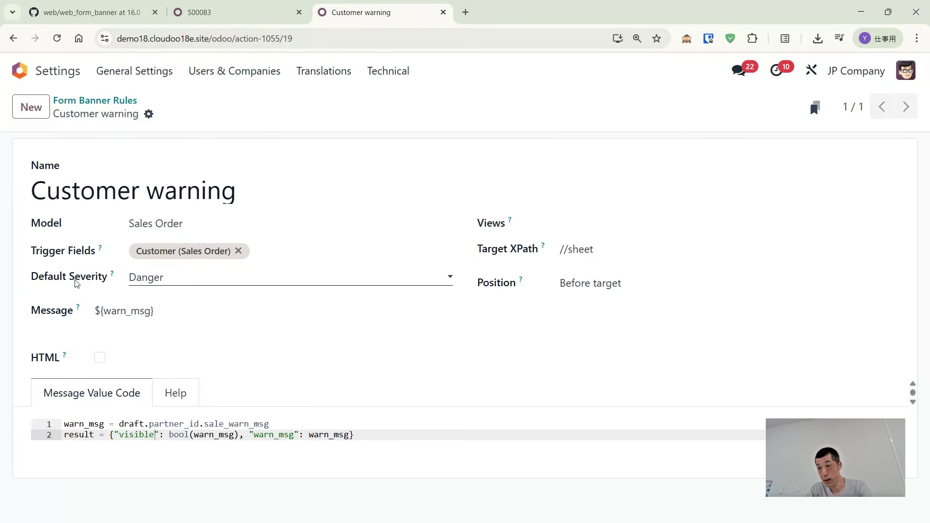
pyautogui.click(40, 109)
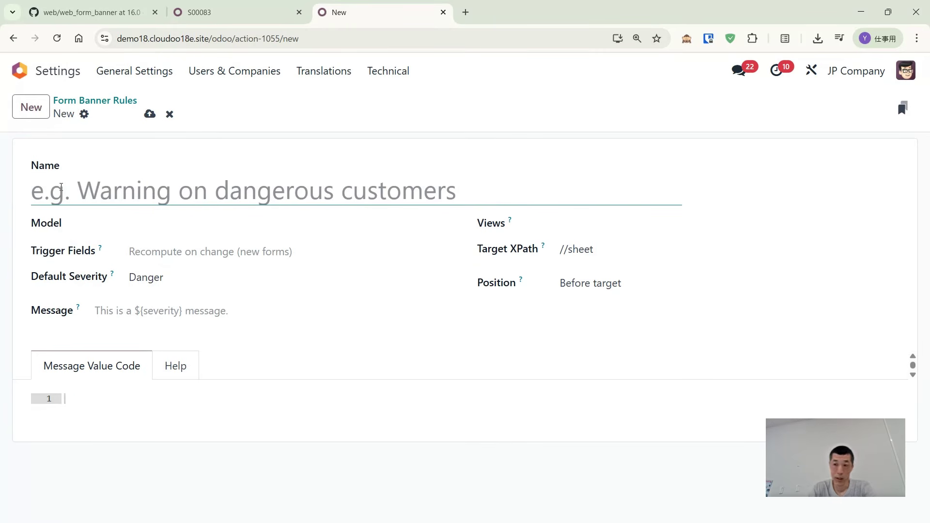
pyautogui.write('ji')
pyautogui.press('BackSpace')
pyautogui.press('BackSpace')
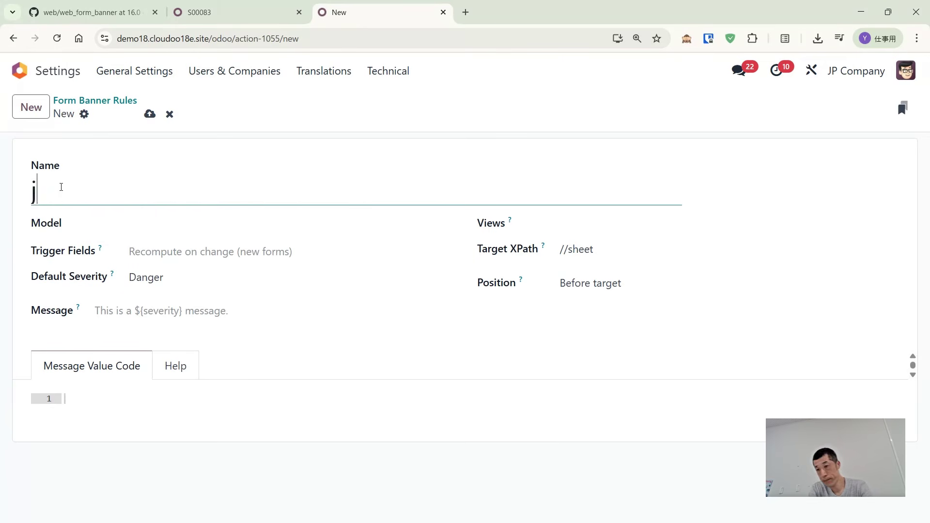
pyautogui.write('link to ')
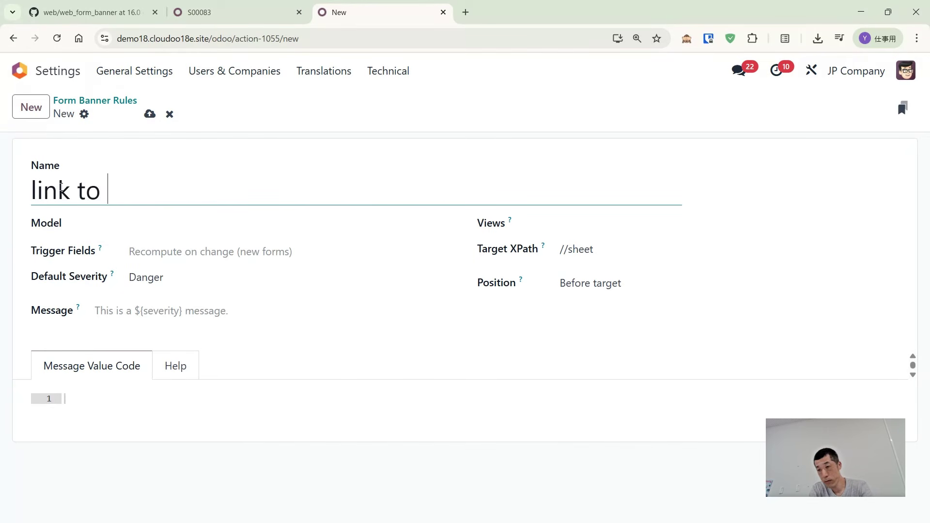
pyautogui.write('the previ')
pyautogui.press('BackSpace')
pyautogui.write('evious order')
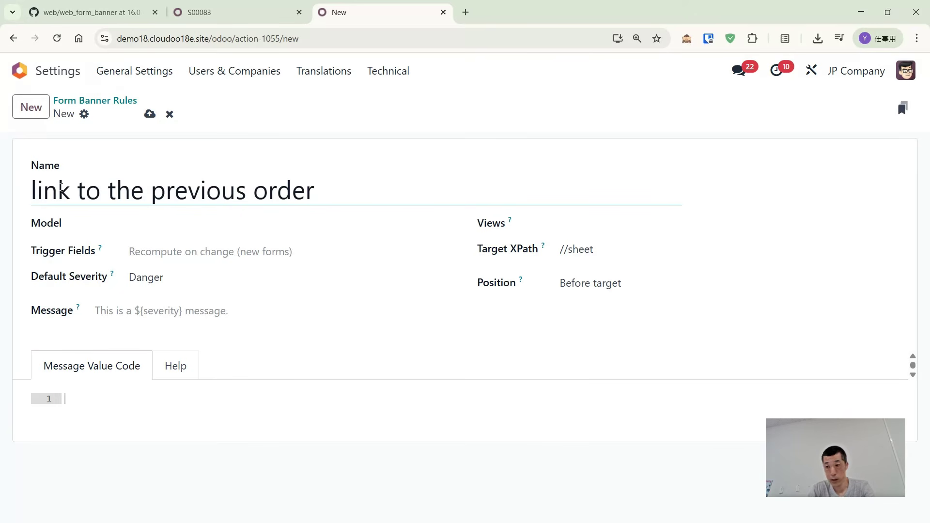
# Set the new rule's model to Sales Order and its default severity to Info
pyautogui.click(251, 225)
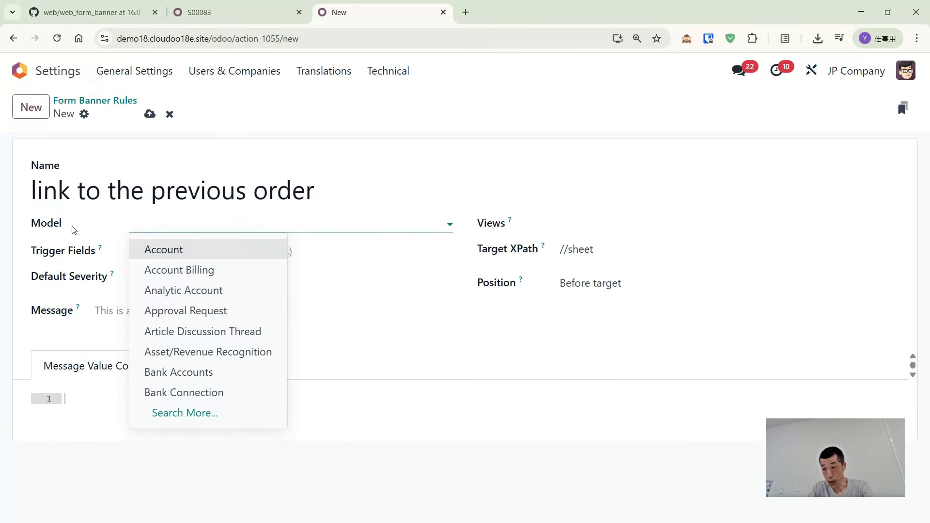
pyautogui.write('sale ord')
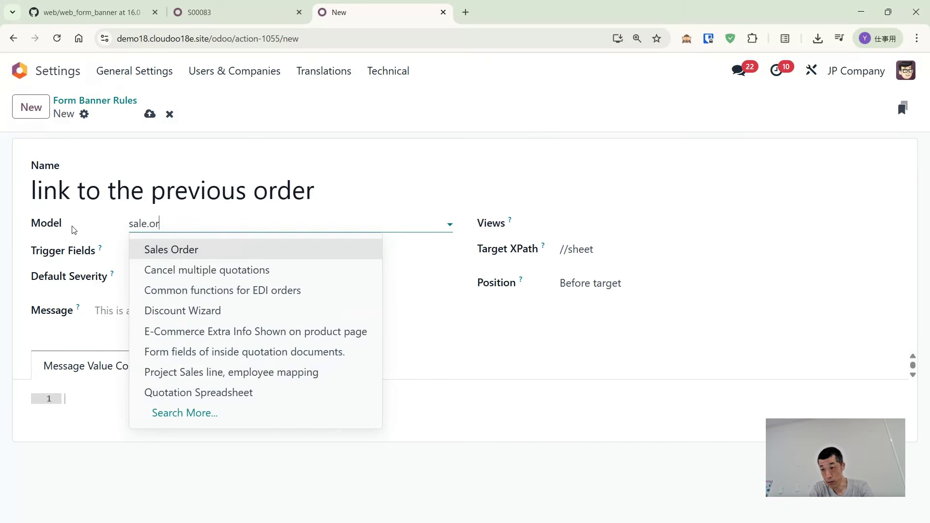
pyautogui.press('Return')
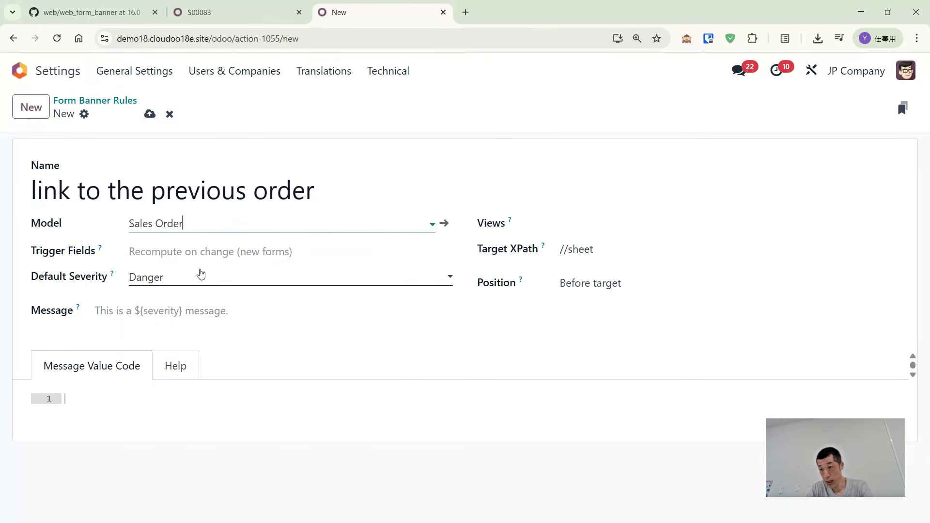
pyautogui.click(155, 251)
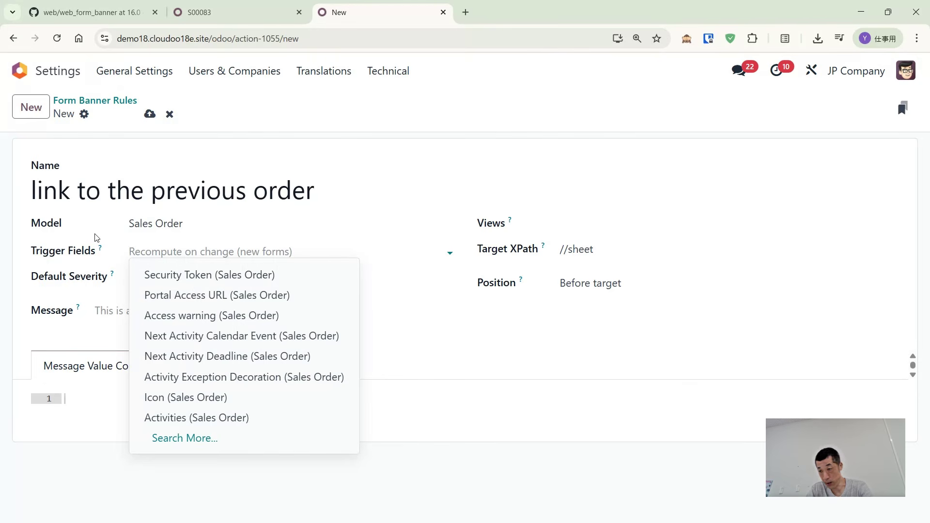
pyautogui.click(85, 264)
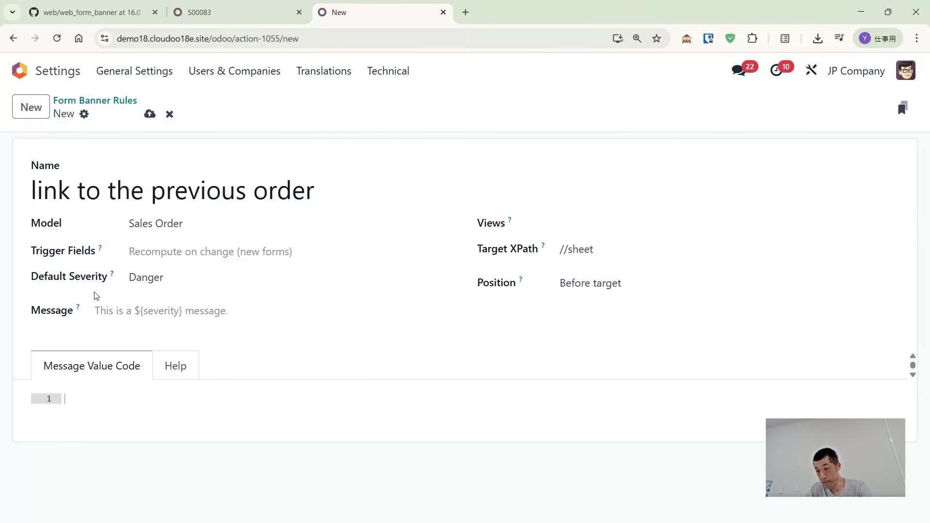
pyautogui.click(218, 277)
pyautogui.click(197, 295)
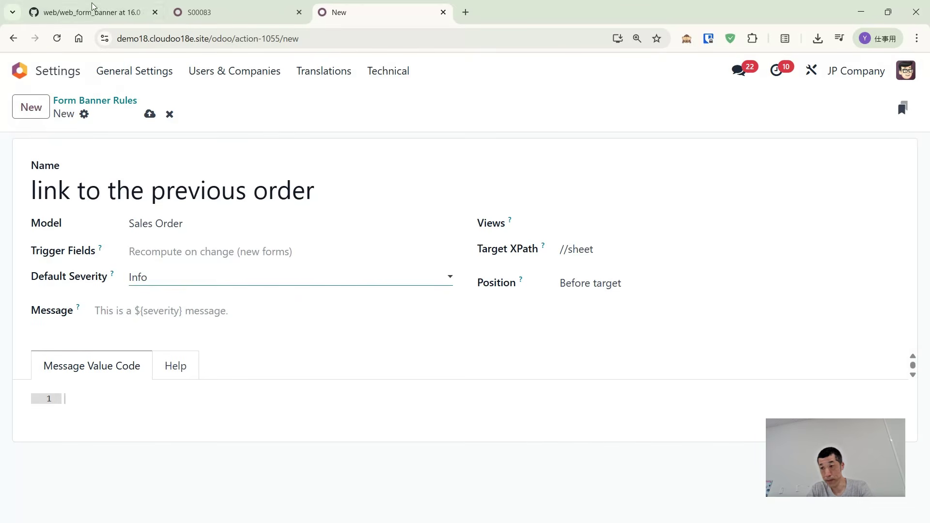
# Find README example G on linking to the customer's last sales order on GitHub and copy its Message Value Code
pyautogui.click(68, 18)
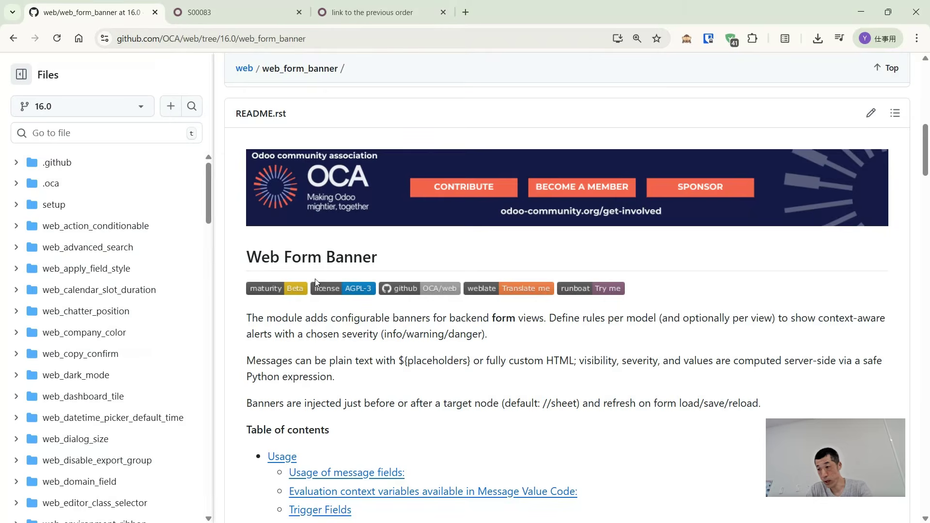
pyautogui.scroll(-10, 415, 291)
pyautogui.scroll(-15, 412, 310)
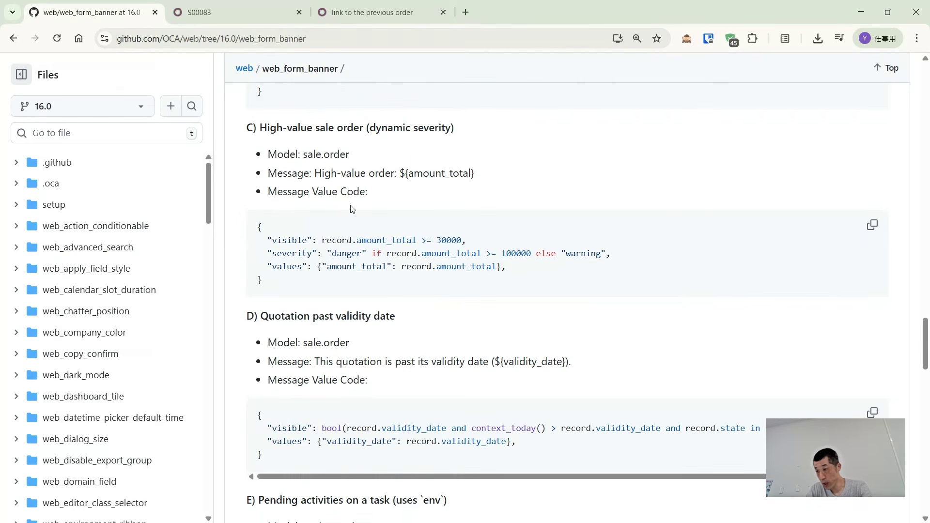
pyautogui.scroll(-10, 332, 209)
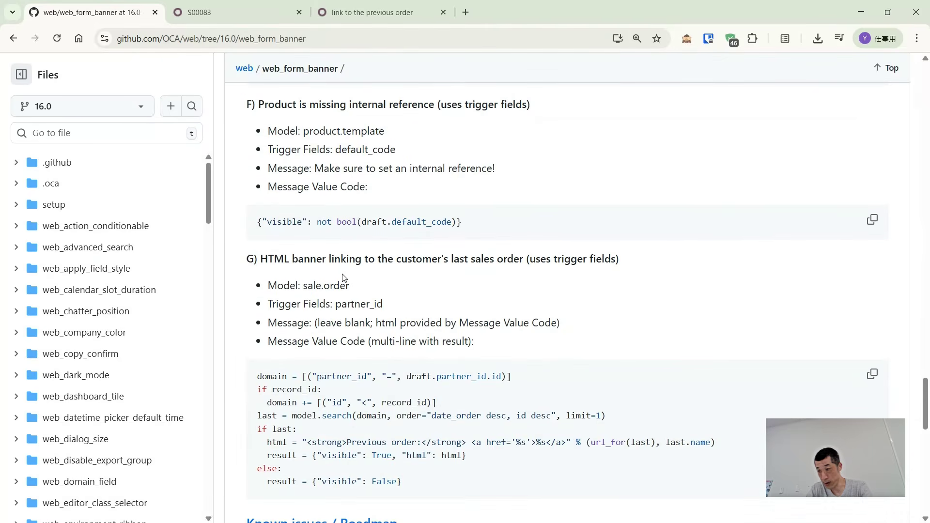
pyautogui.scroll(-4, 341, 279)
pyautogui.scroll(2, 299, 256)
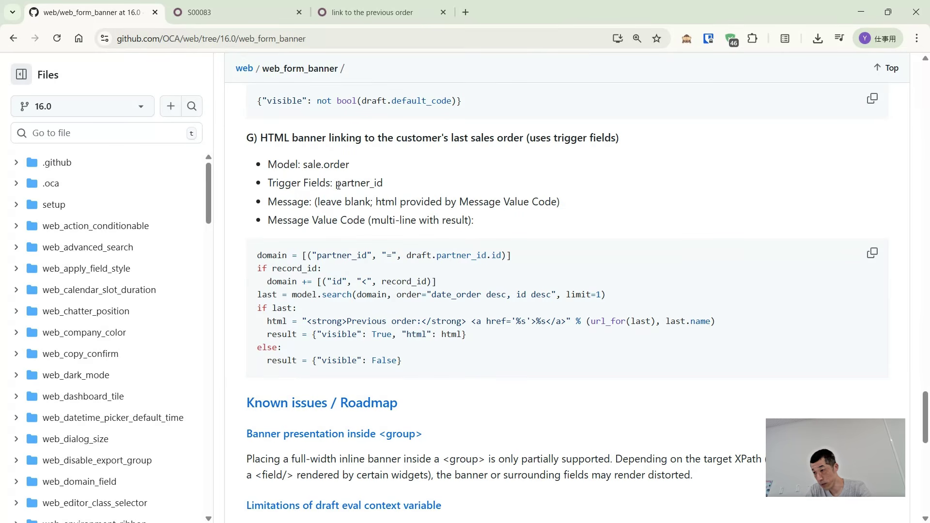
pyautogui.moveTo(337, 184); pyautogui.dragTo(392, 185)
pyautogui.moveTo(257, 254); pyautogui.dragTo(486, 364)
pyautogui.hotkey('ctrl', 'c')
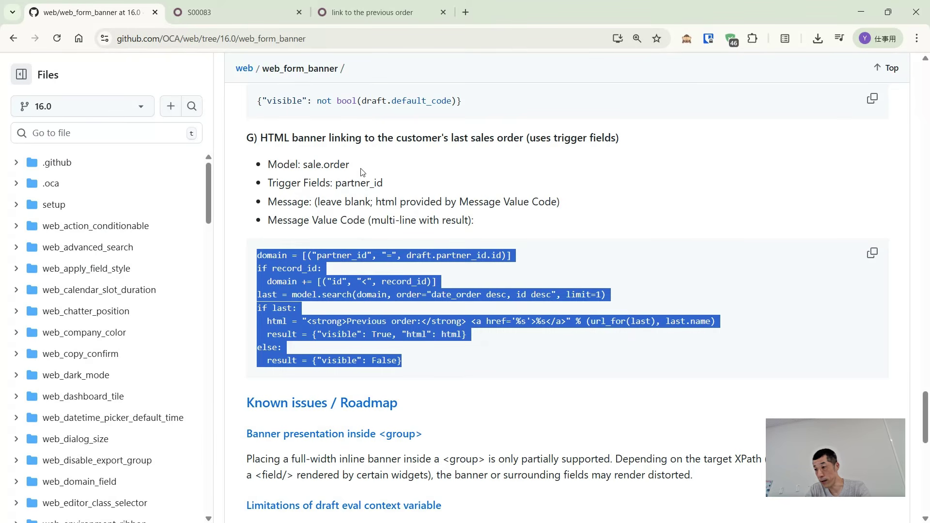
# Return to the "link to the previous order" rule and add Customer (Sales Order) as its trigger field
pyautogui.click(368, 12)
pyautogui.click(170, 247)
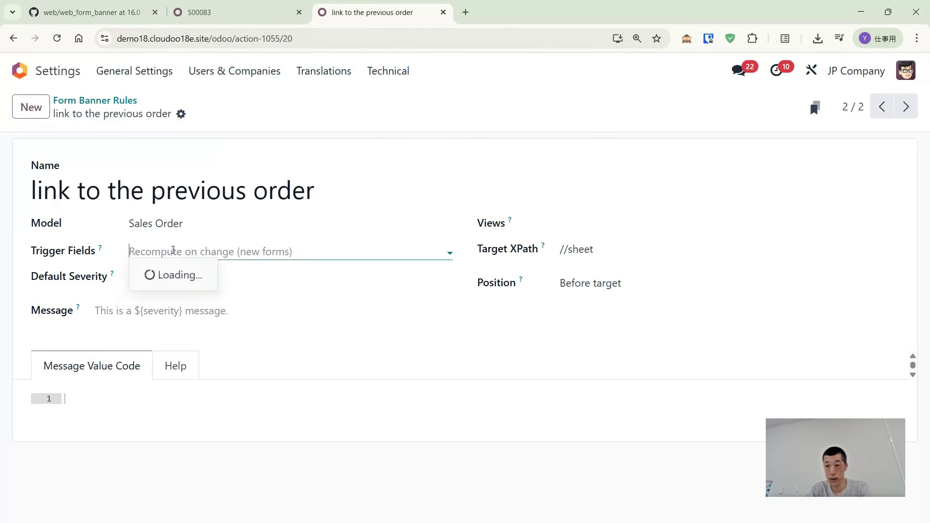
pyautogui.write('custom')
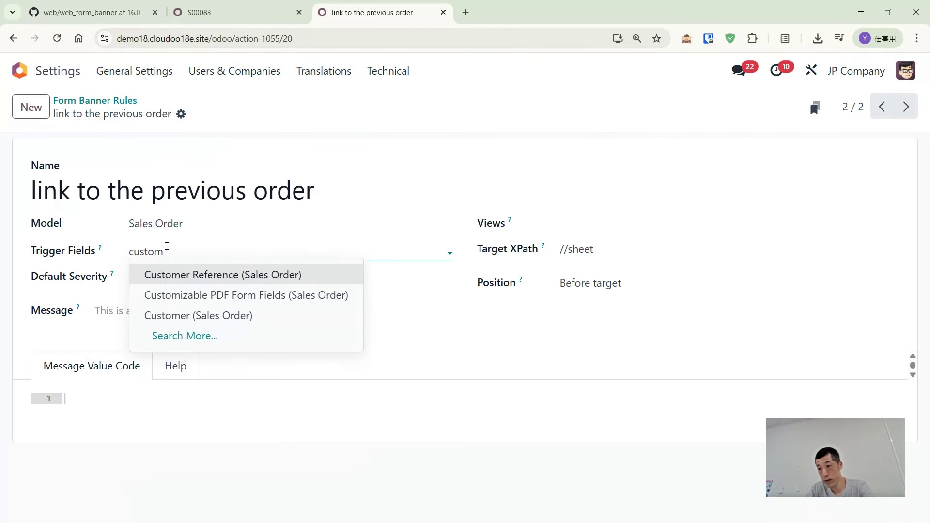
pyautogui.click(219, 315)
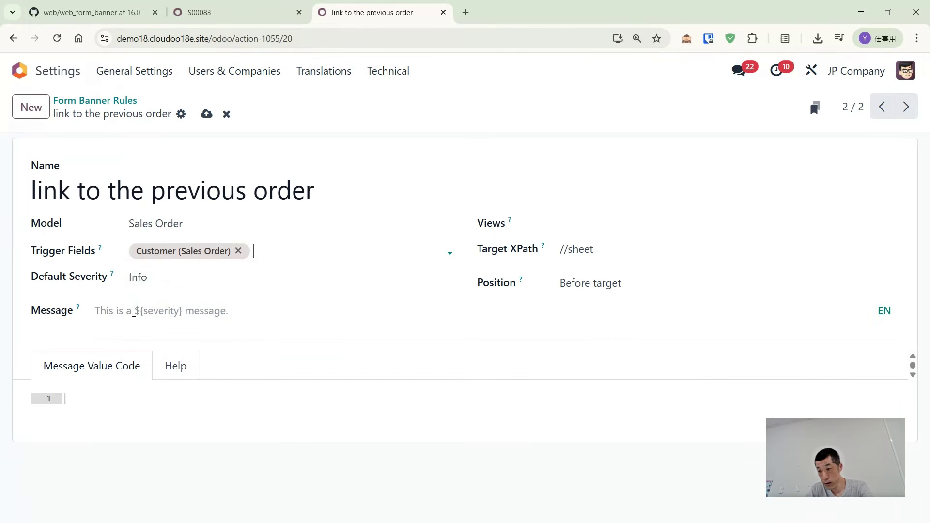
# Paste the copied example code into the rule's Message Value Code and save the rule
pyautogui.click(95, 400)
pyautogui.hotkey('ctrl', 'v')
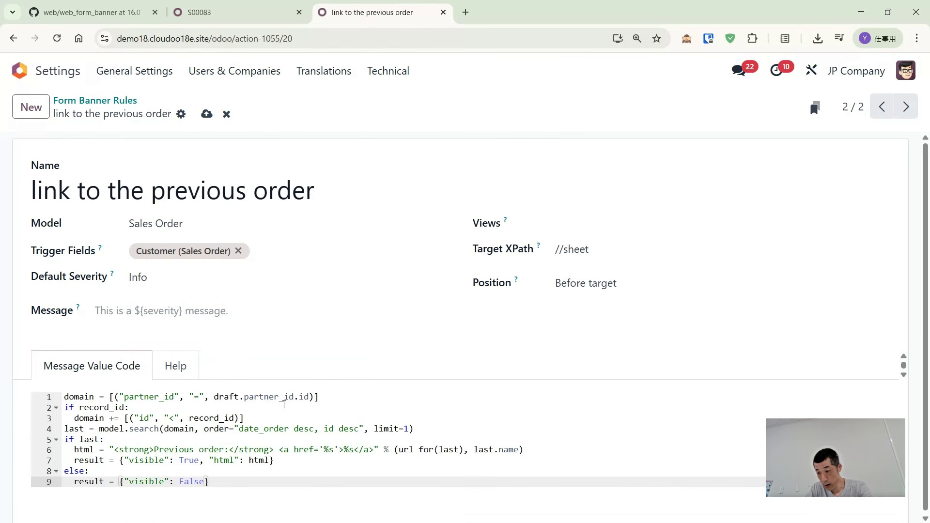
pyautogui.press('Return')
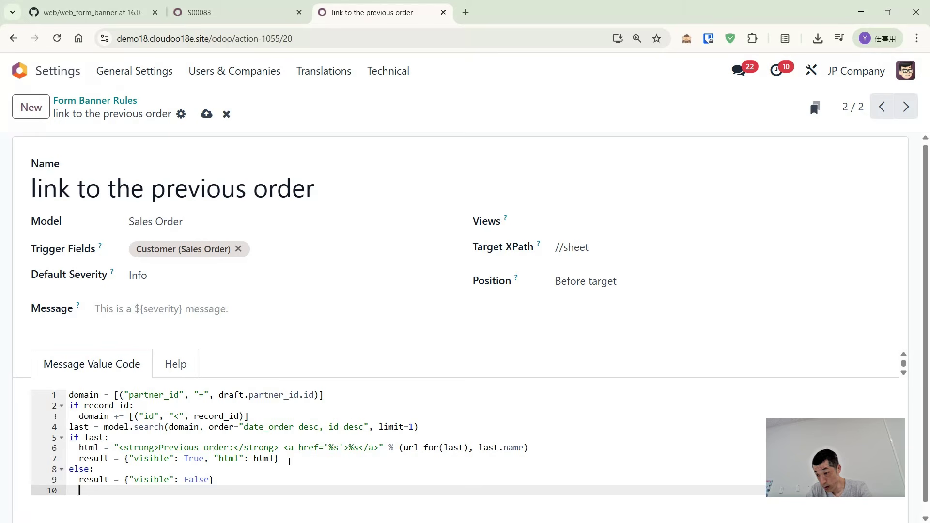
pyautogui.hotkey('ctrl', 's')
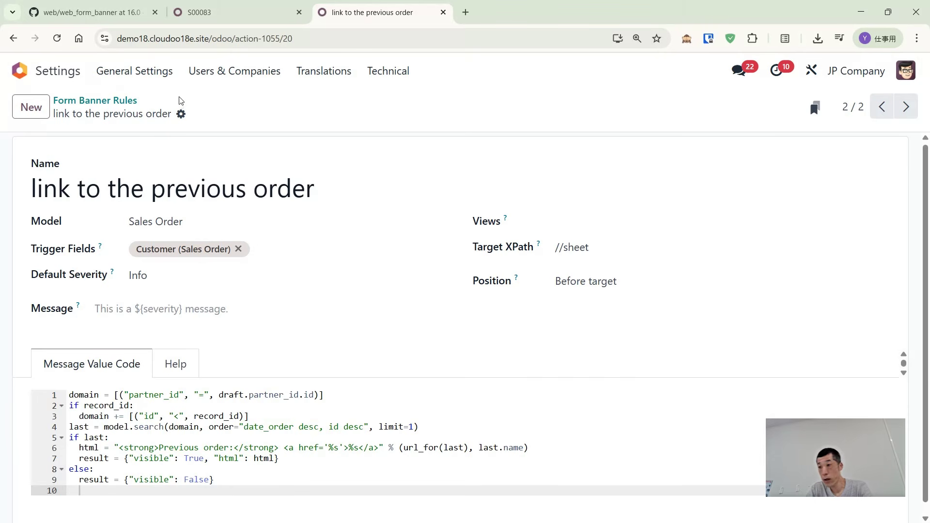
# Reload quotation S00083, follow the previous-order banner links back to S00073, and return to the banner rule
pyautogui.click(252, 14)
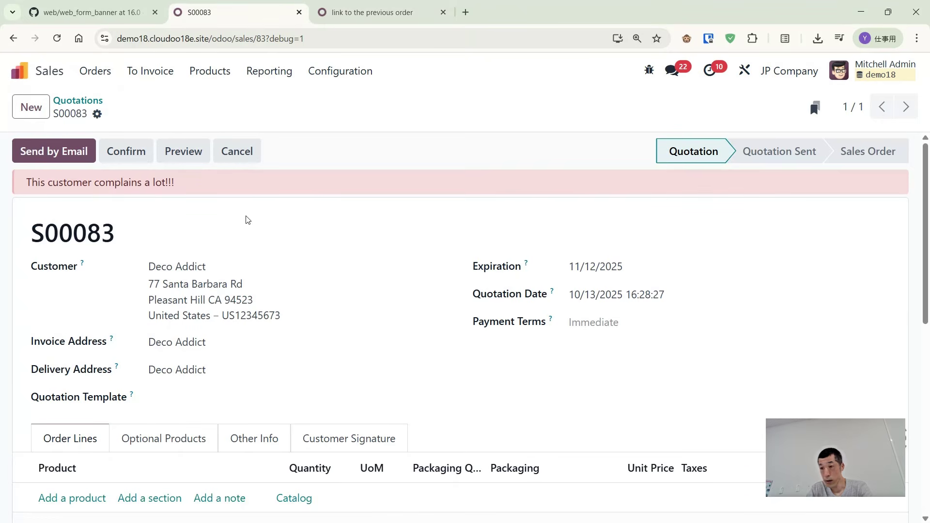
pyautogui.press('F5')
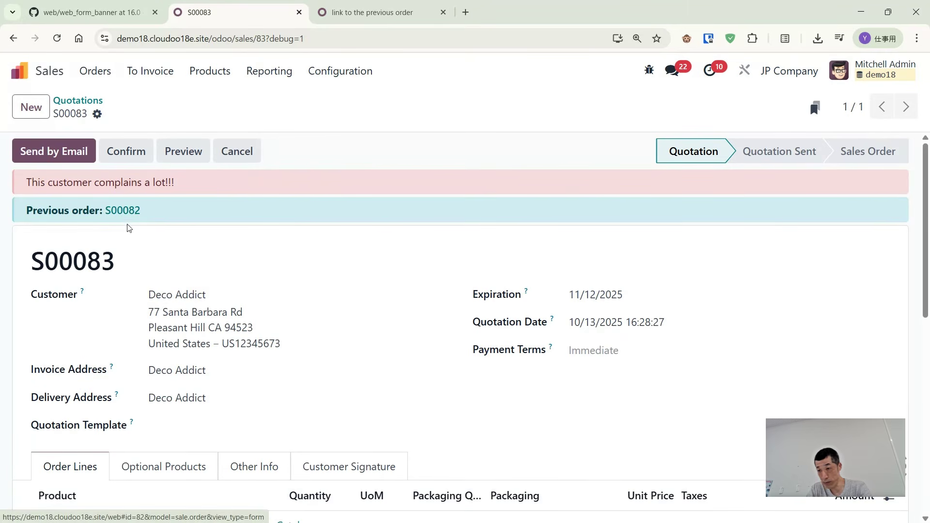
pyautogui.click(117, 211)
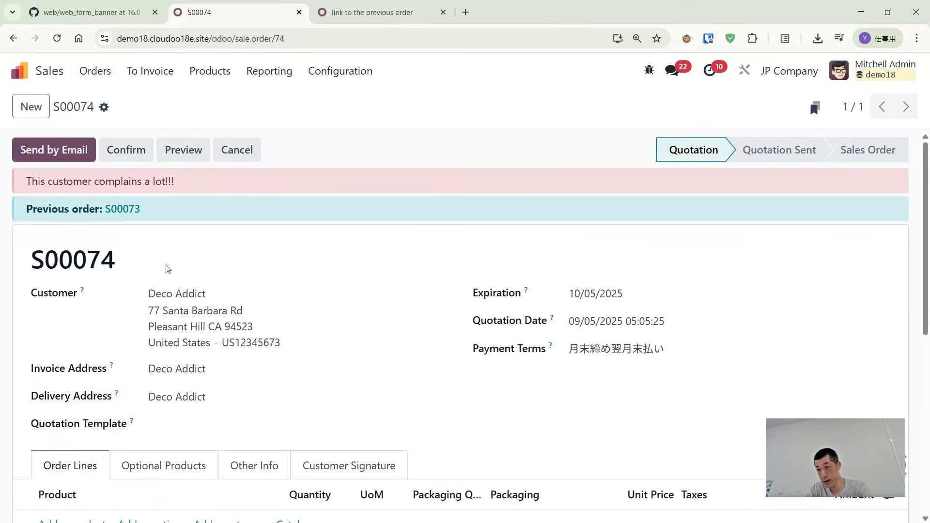
pyautogui.click(122, 209)
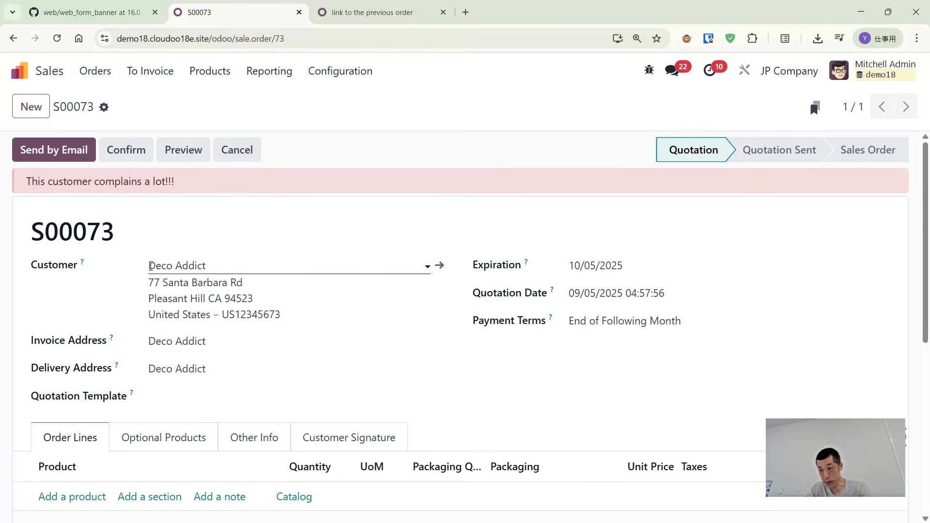
pyautogui.doubleClick(227, 217)
pyautogui.click(251, 193)
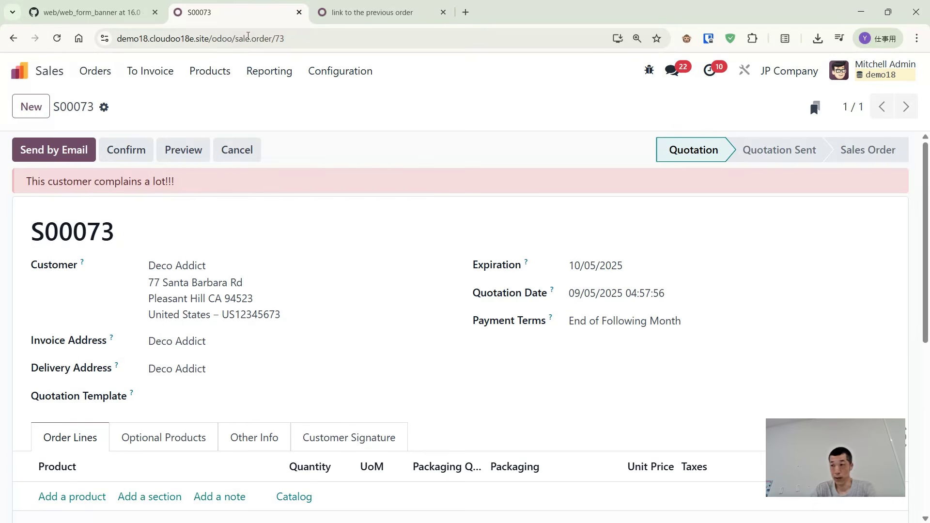
pyautogui.click(341, 15)
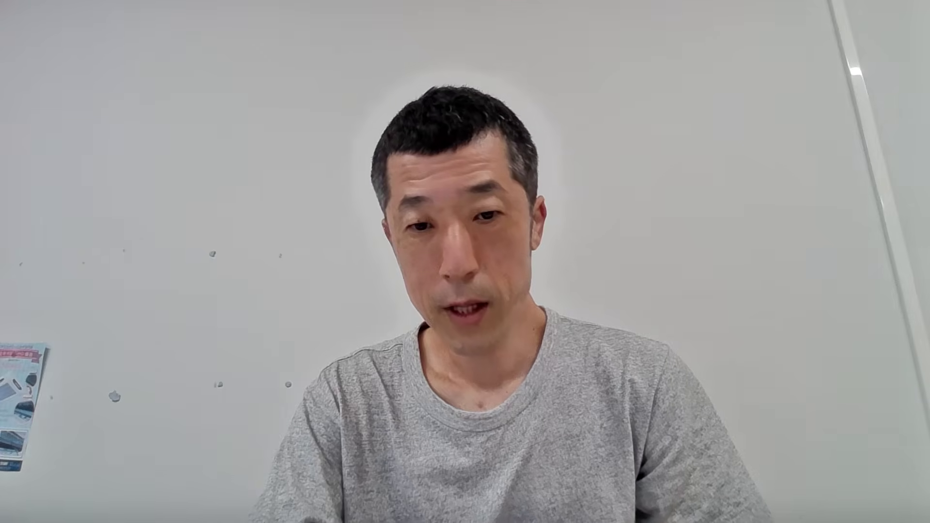